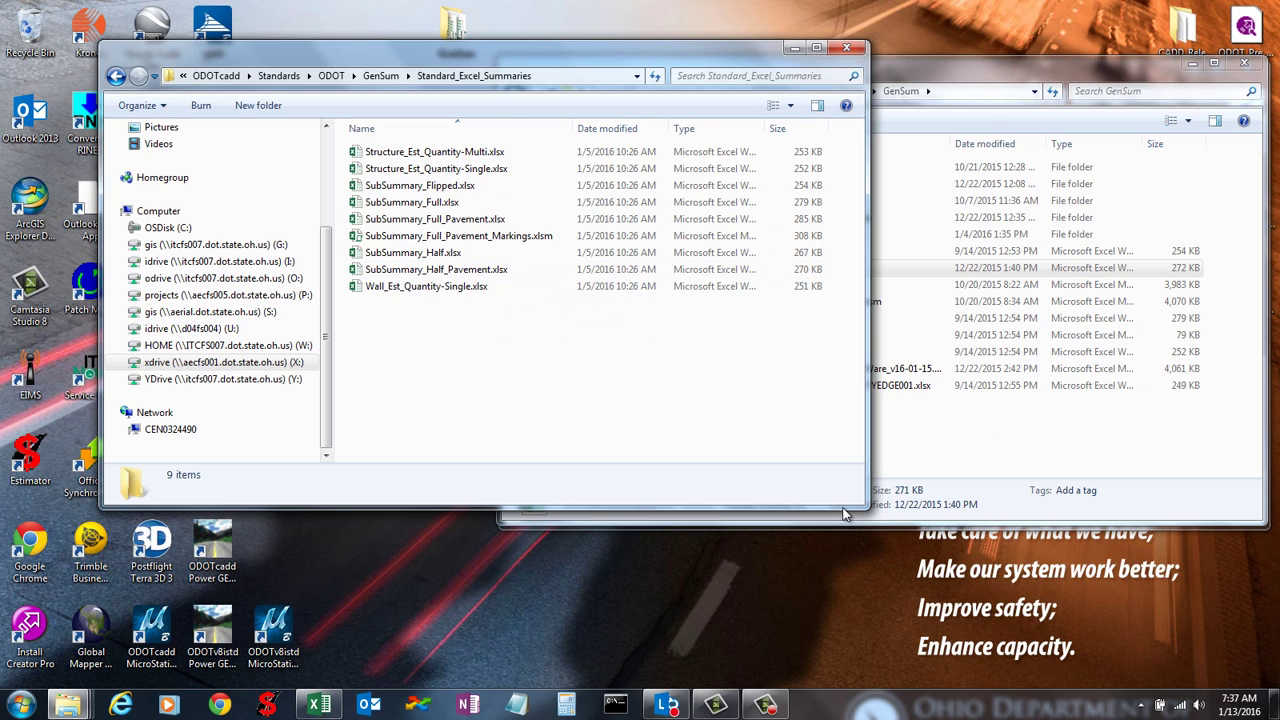
Switch to the 86938GA001.xlsx workbook in Excel, show Pavement Calc Sheet 1, and dismiss the Windows color scheme prompt.
click(330, 706)
scroll(402, 525, down, 4)
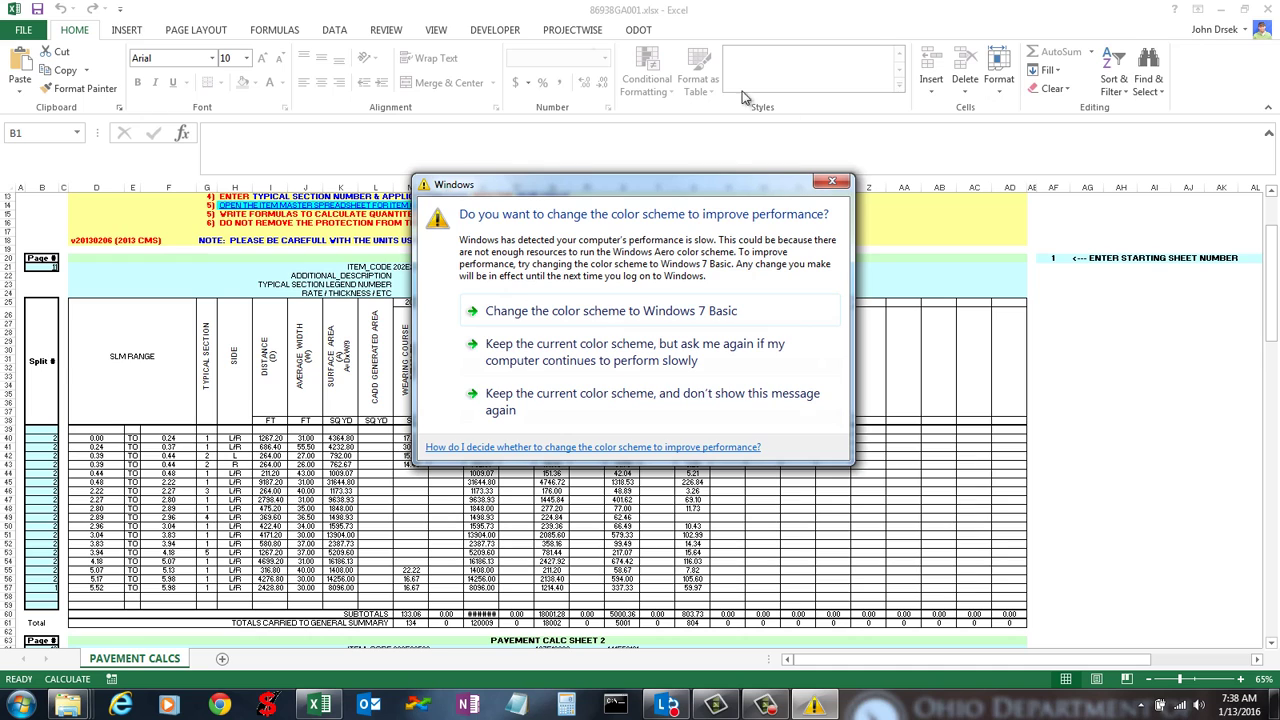
click(831, 183)
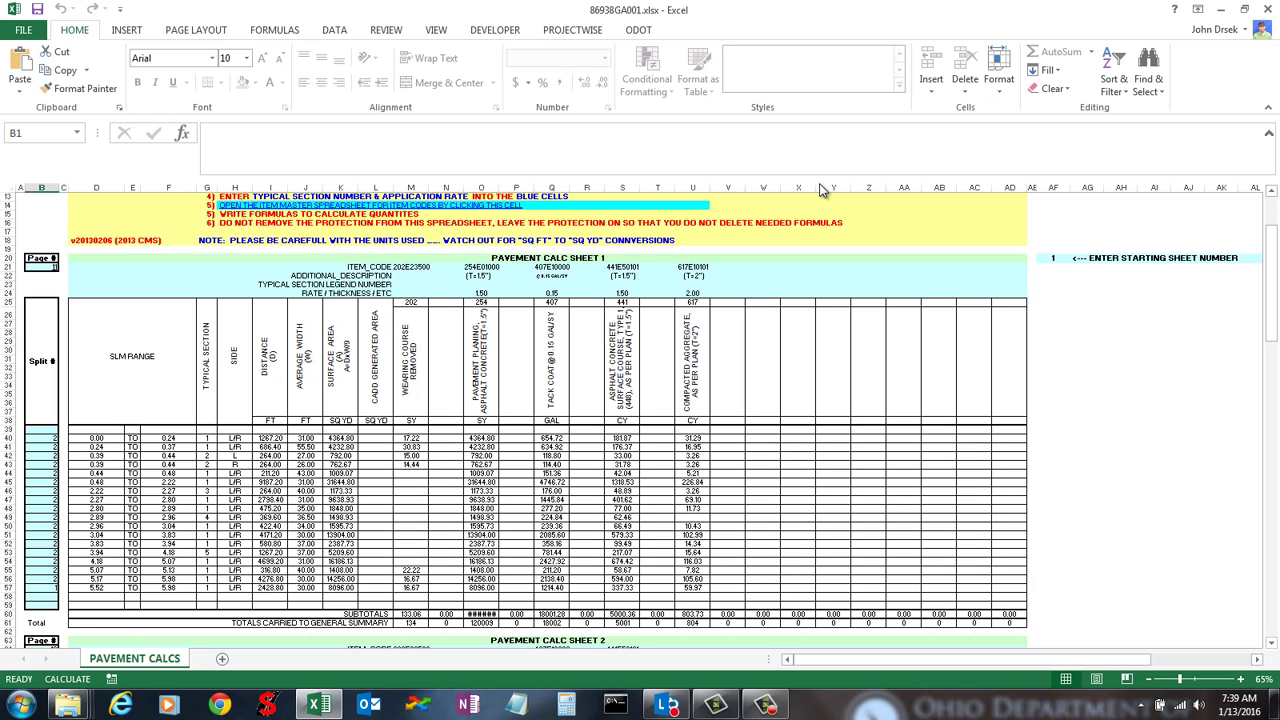
Review the instructions above Pavement Calc Sheet 1 from cell A1, and return to the calculation table.
click(134, 240)
scroll(134, 240, up, 4)
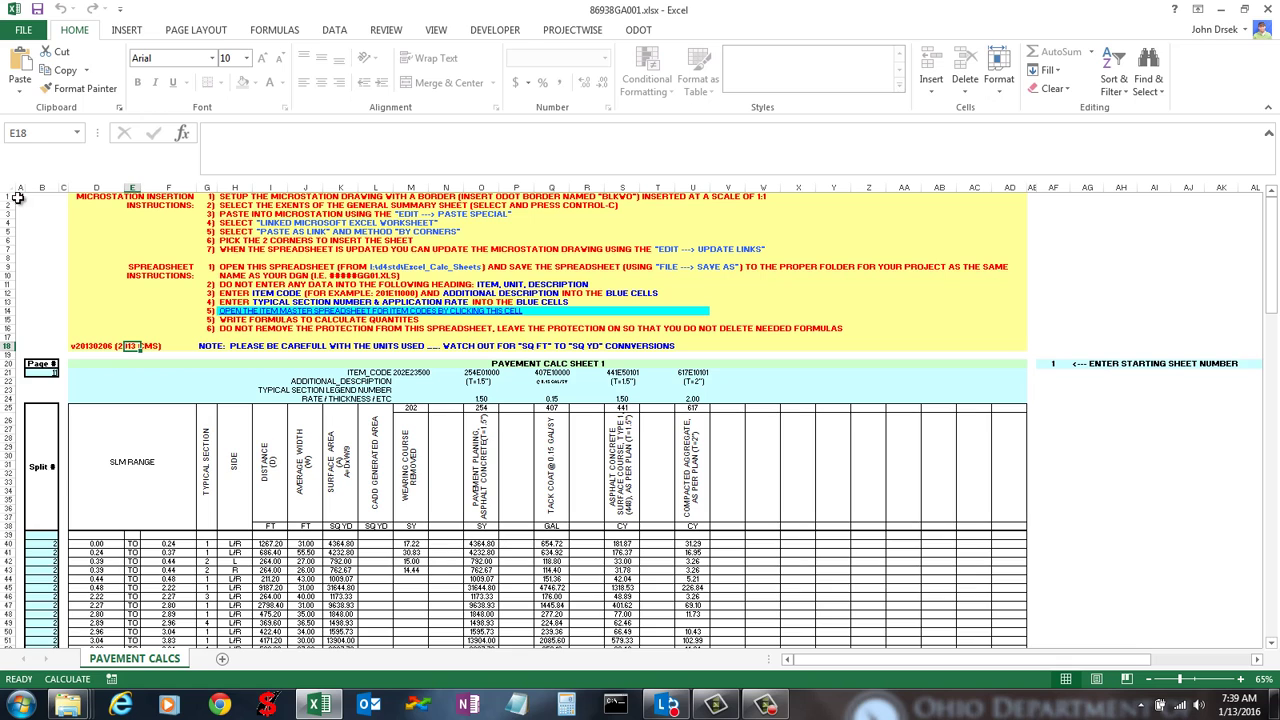
click(20, 198)
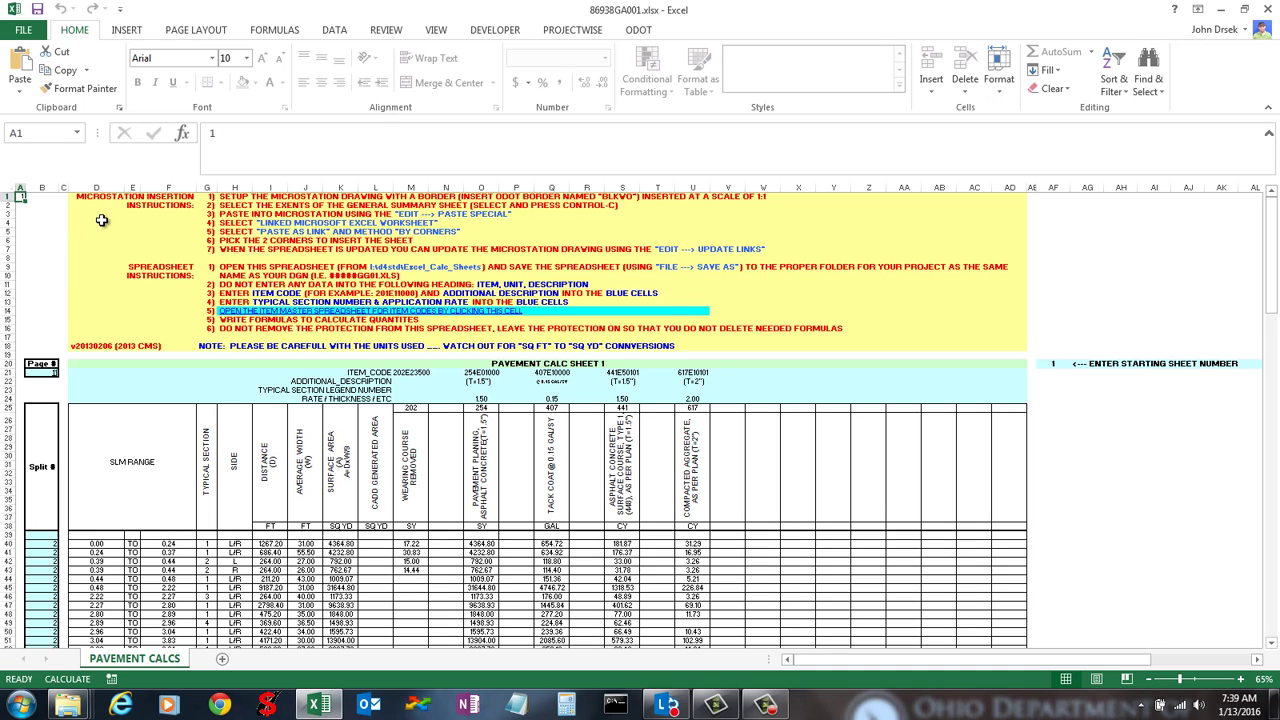
scroll(100, 221, down, 2)
scroll(101, 221, down, 3)
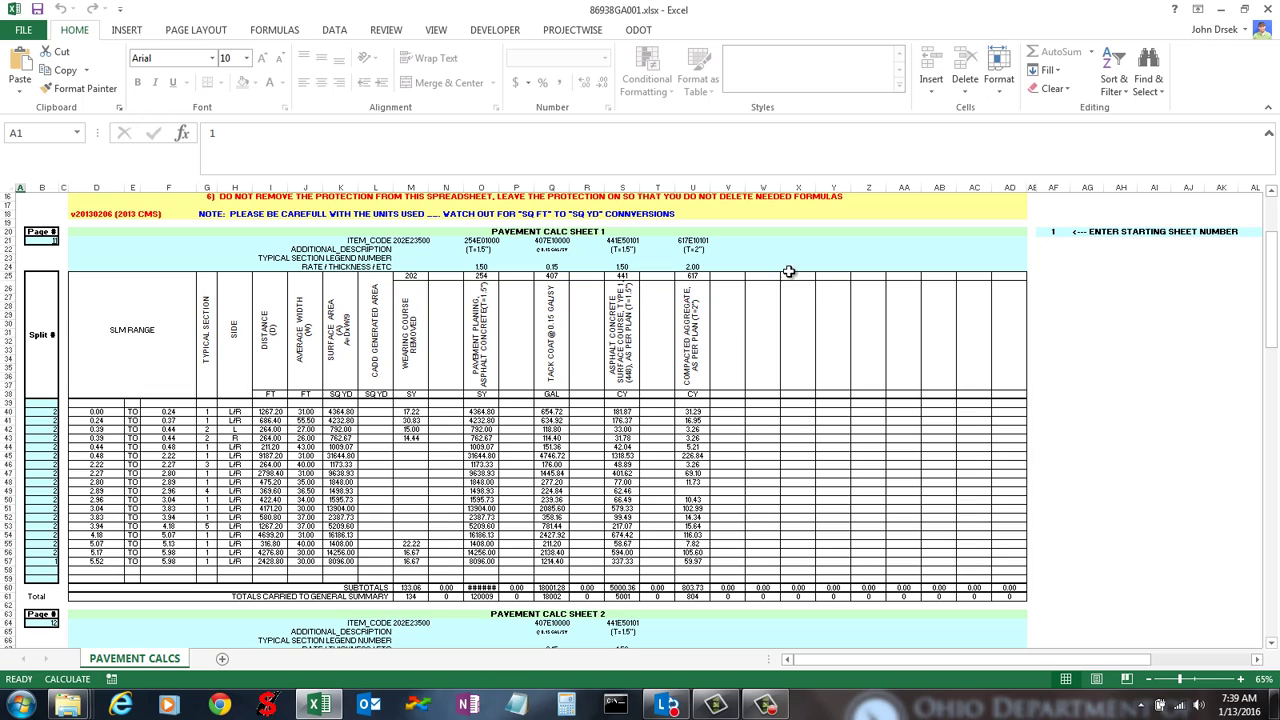
Unprotect the PAVEMENT CALCS sheet and protect it again with the default permissions and no password.
click(396, 30)
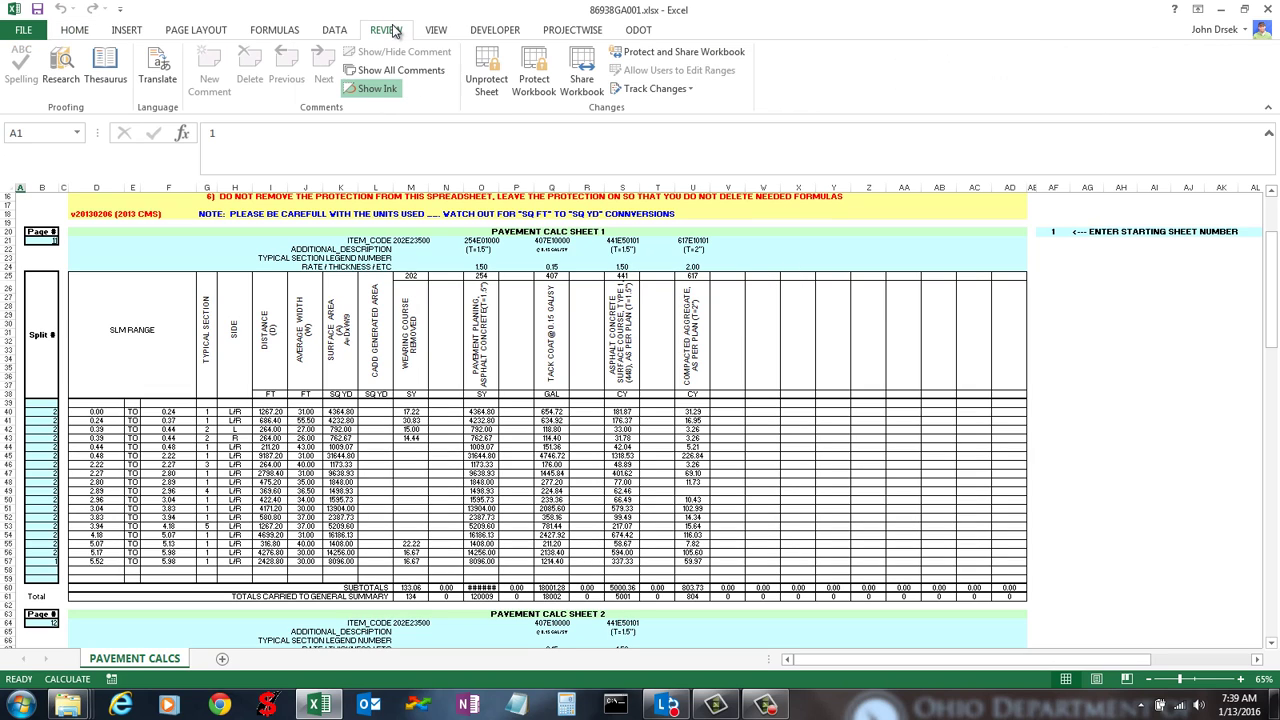
click(486, 88)
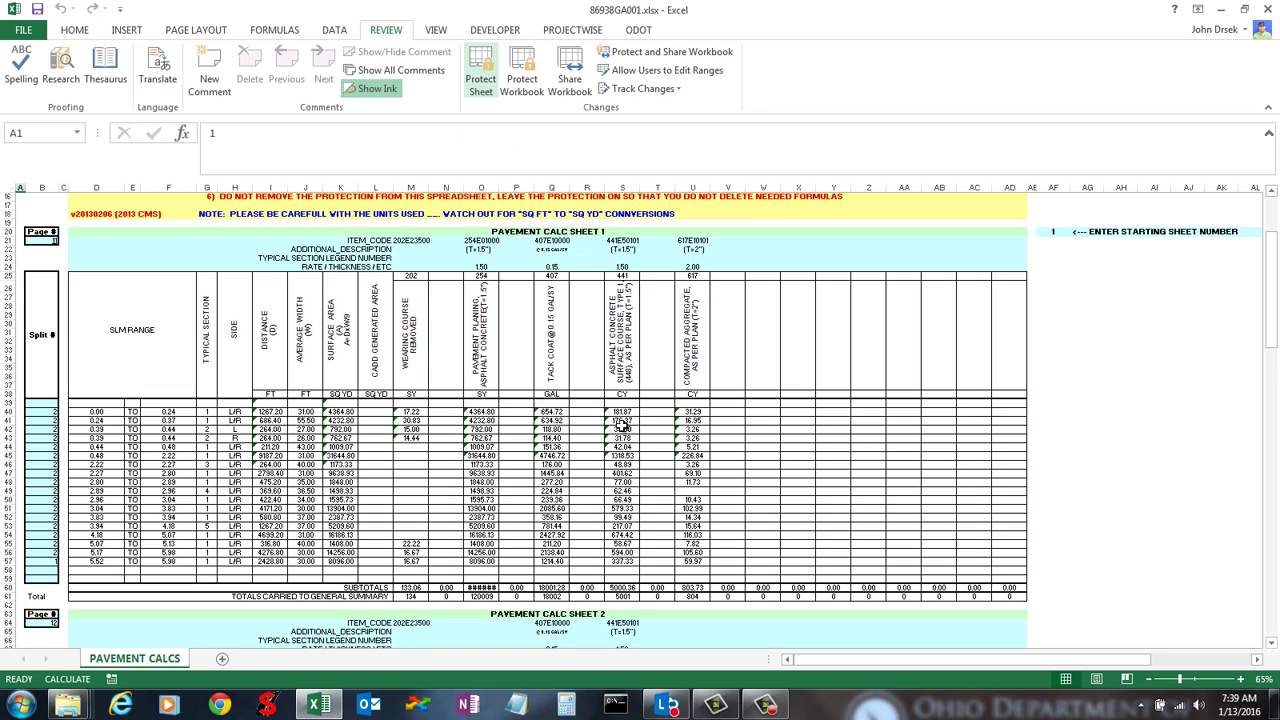
click(480, 76)
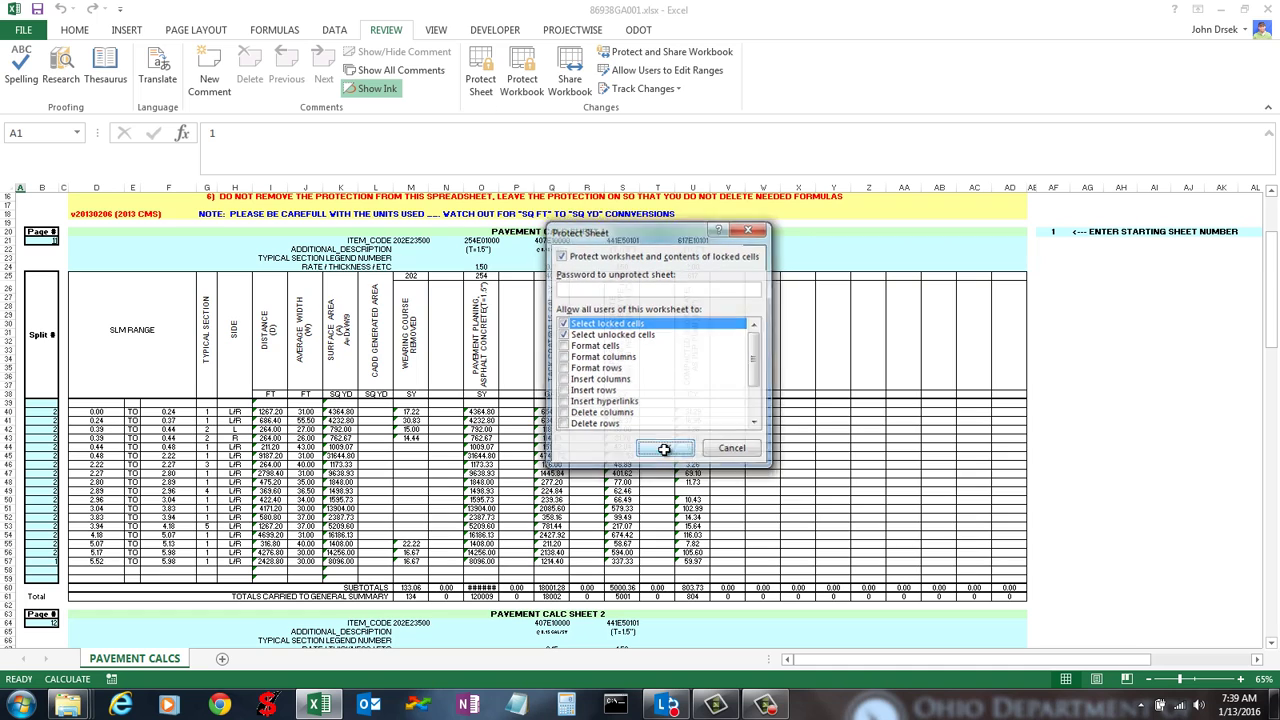
click(663, 449)
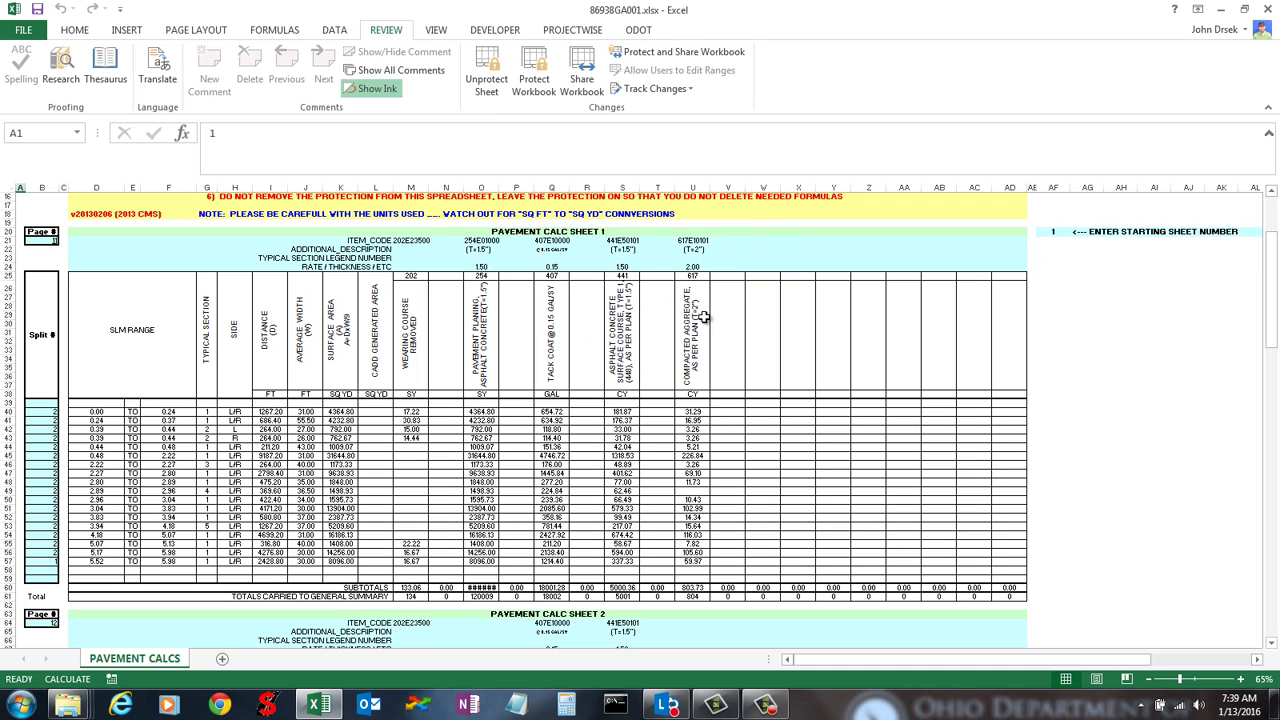
Examine the item description headings on Pavement Calc Sheet 1, ending at the Wearing Course Removed heading in M26.
click(695, 250)
click(675, 322)
click(697, 355)
key(Left)
key(Left)
key(Left)
key(Left)
key(Left)
key(Left)
key(Left)
key(Left)
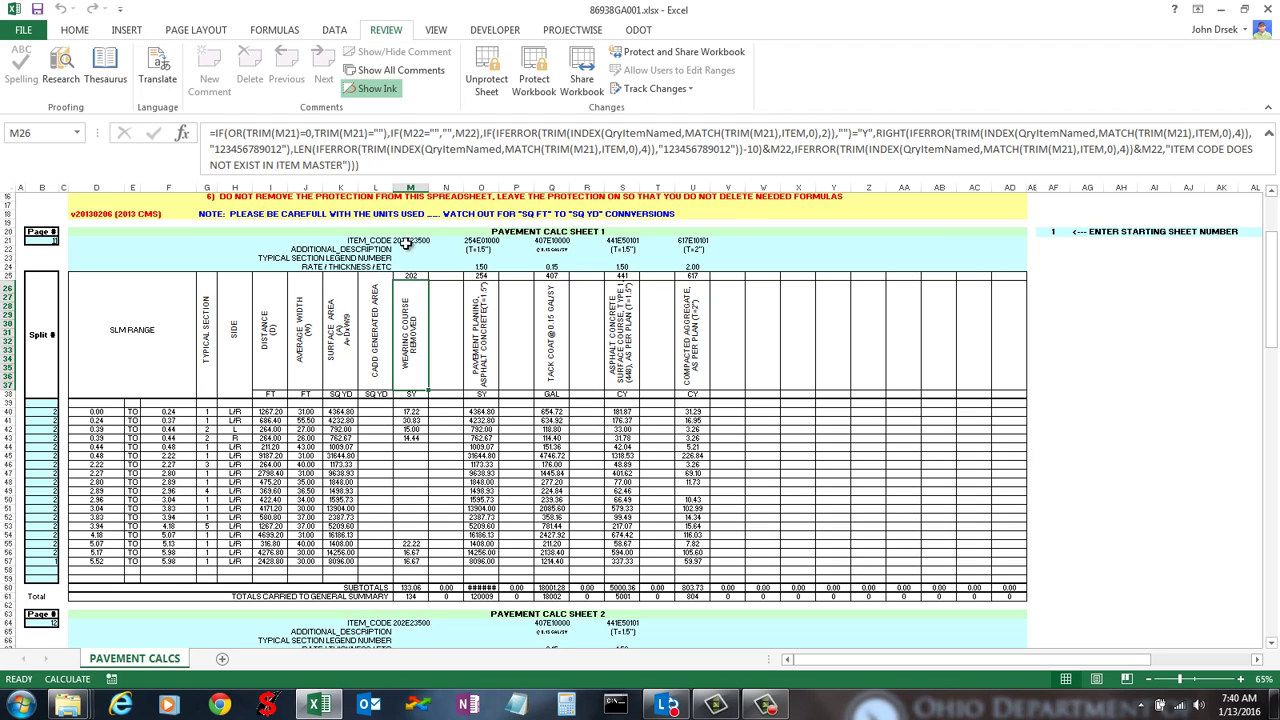
Highlight the item entry cells M21:M24 and the calculation table range D25:AD61 on Pavement Calc Sheet 1.
drag(405, 244, 414, 262)
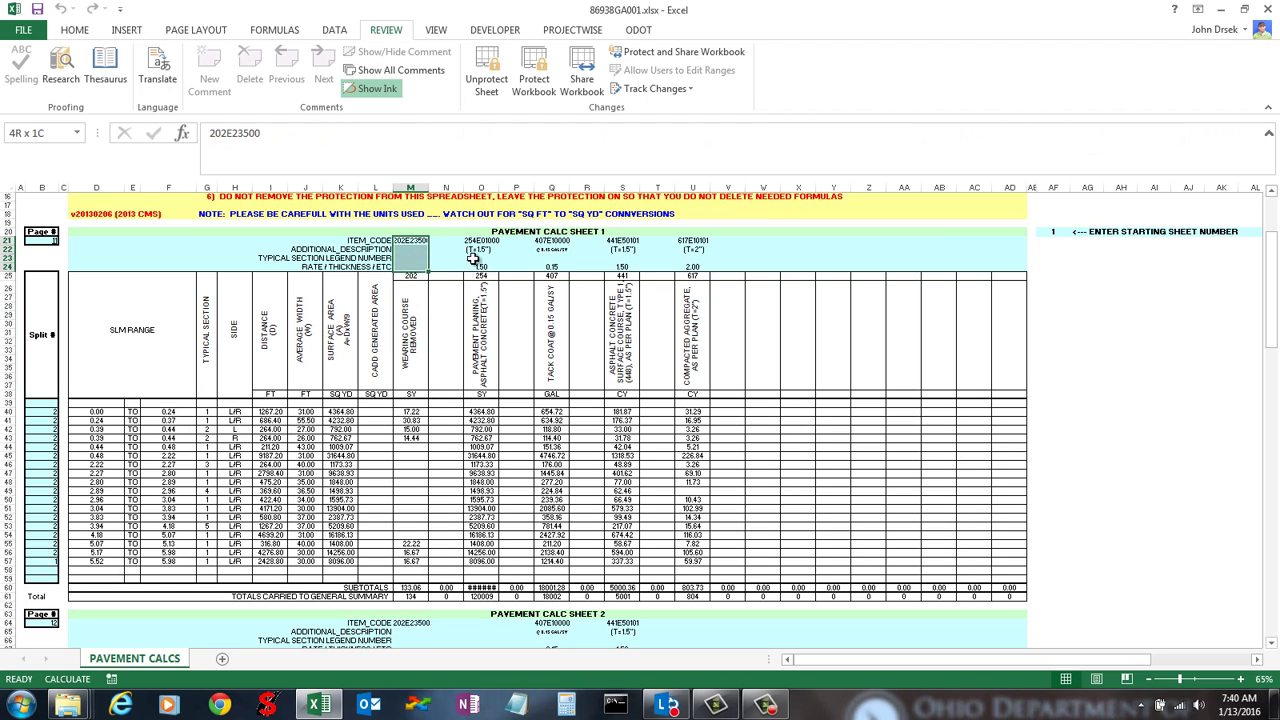
drag(504, 255, 94, 596)
click(1020, 280)
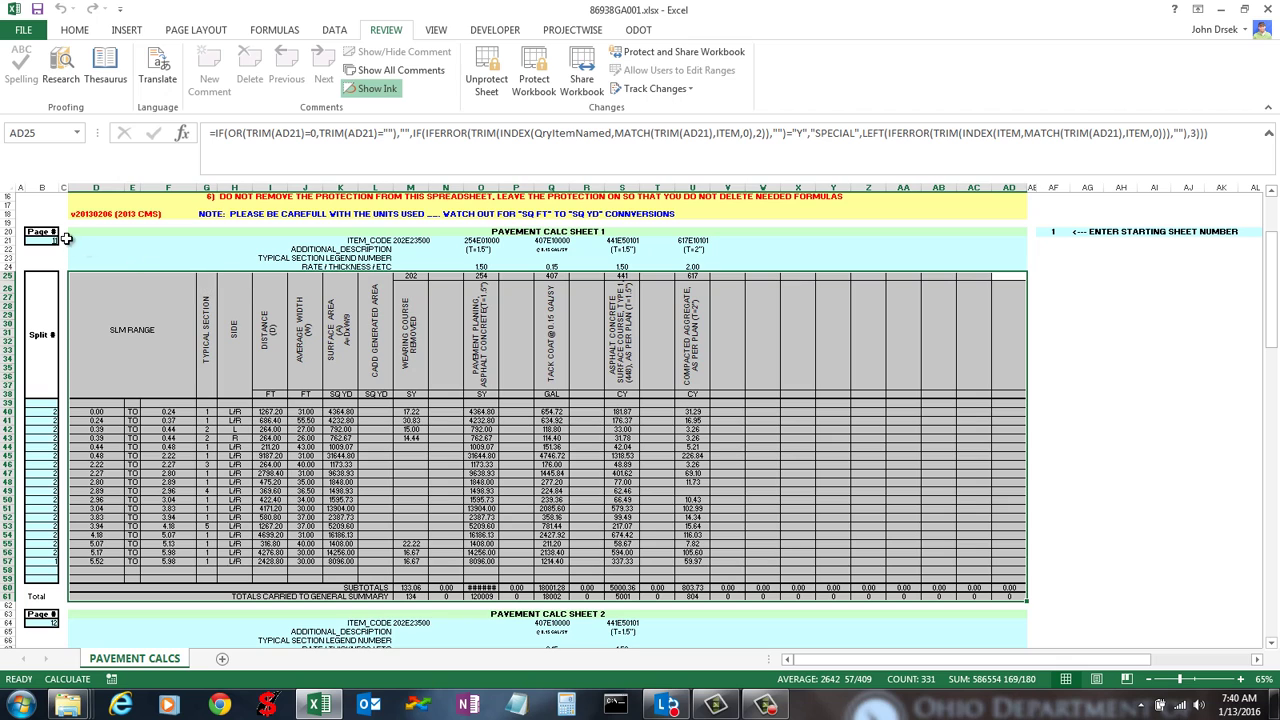
Examine the Page # heading and its value cell B21 beside Pavement Calc Sheet 1, dismissing the Windows color scheme prompt.
click(43, 234)
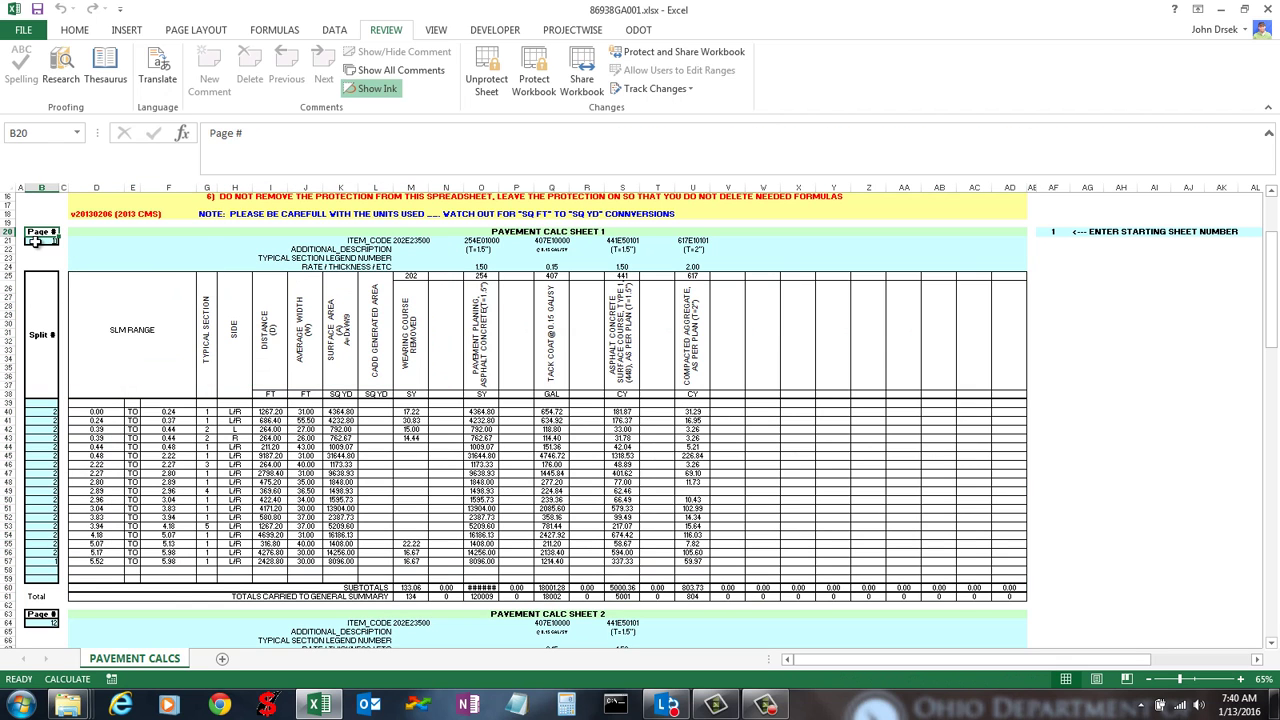
click(36, 242)
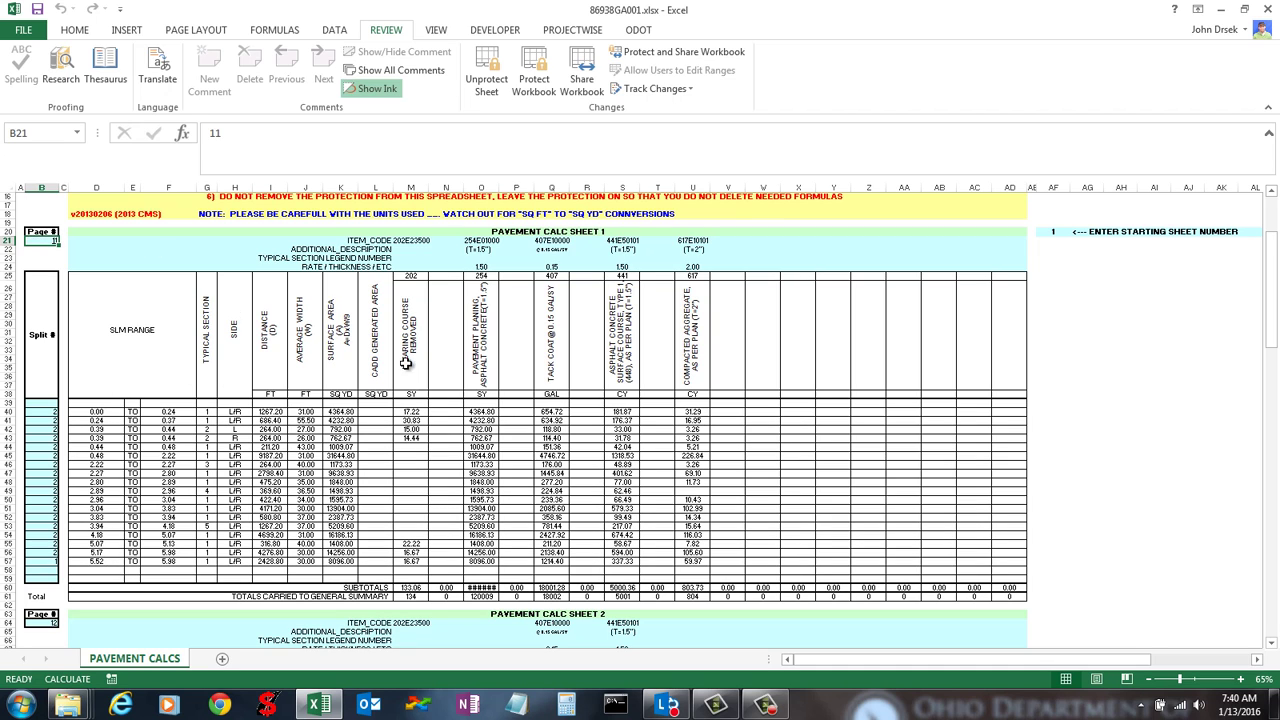
click(55, 258)
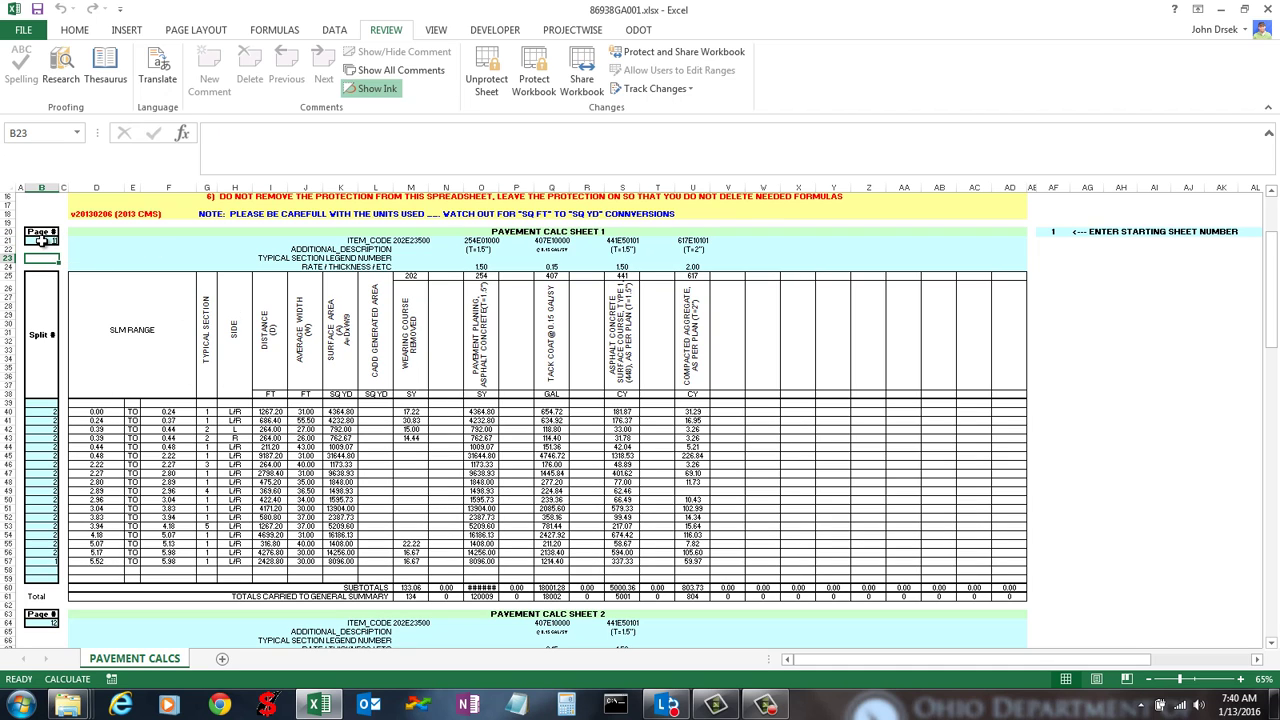
click(42, 240)
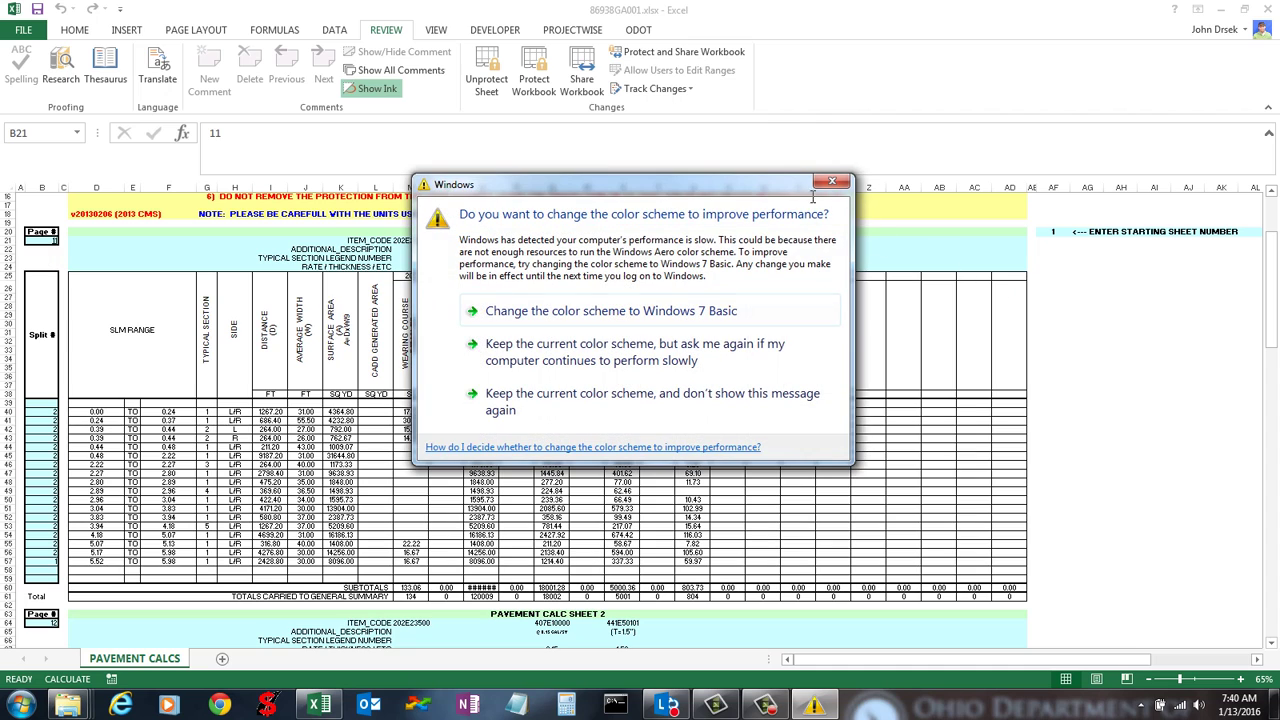
key(Escape)
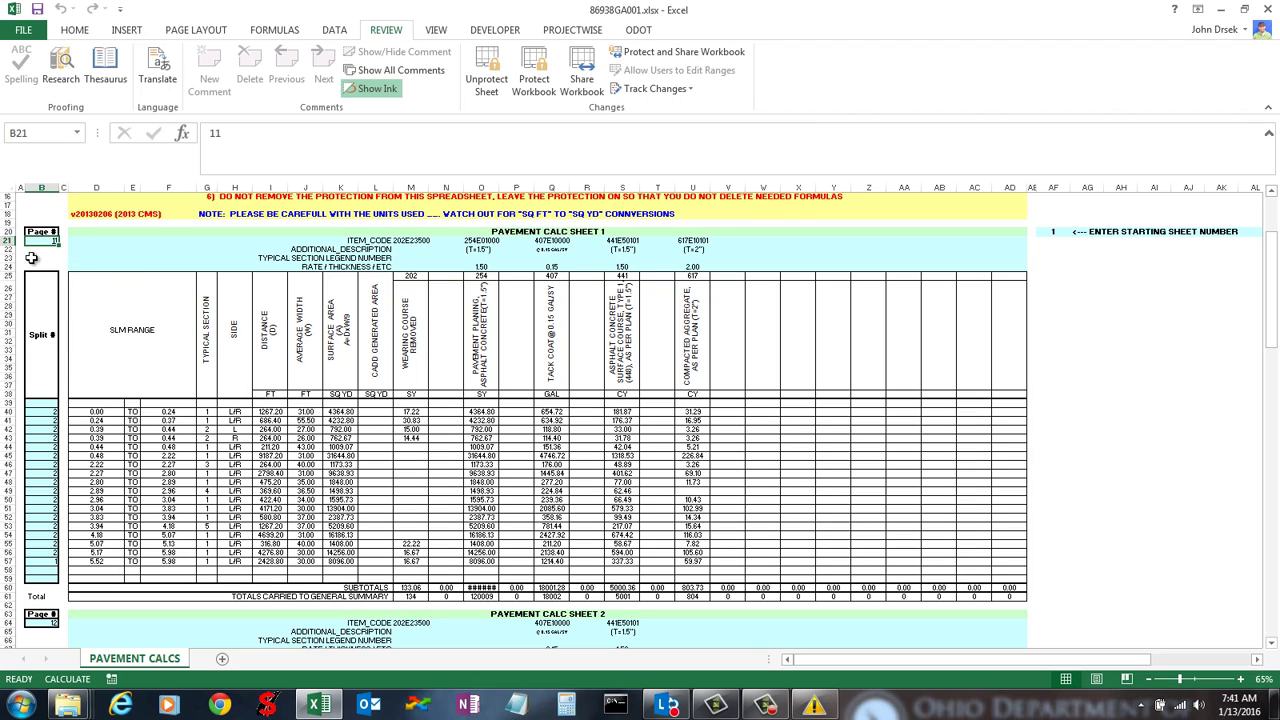
click(42, 235)
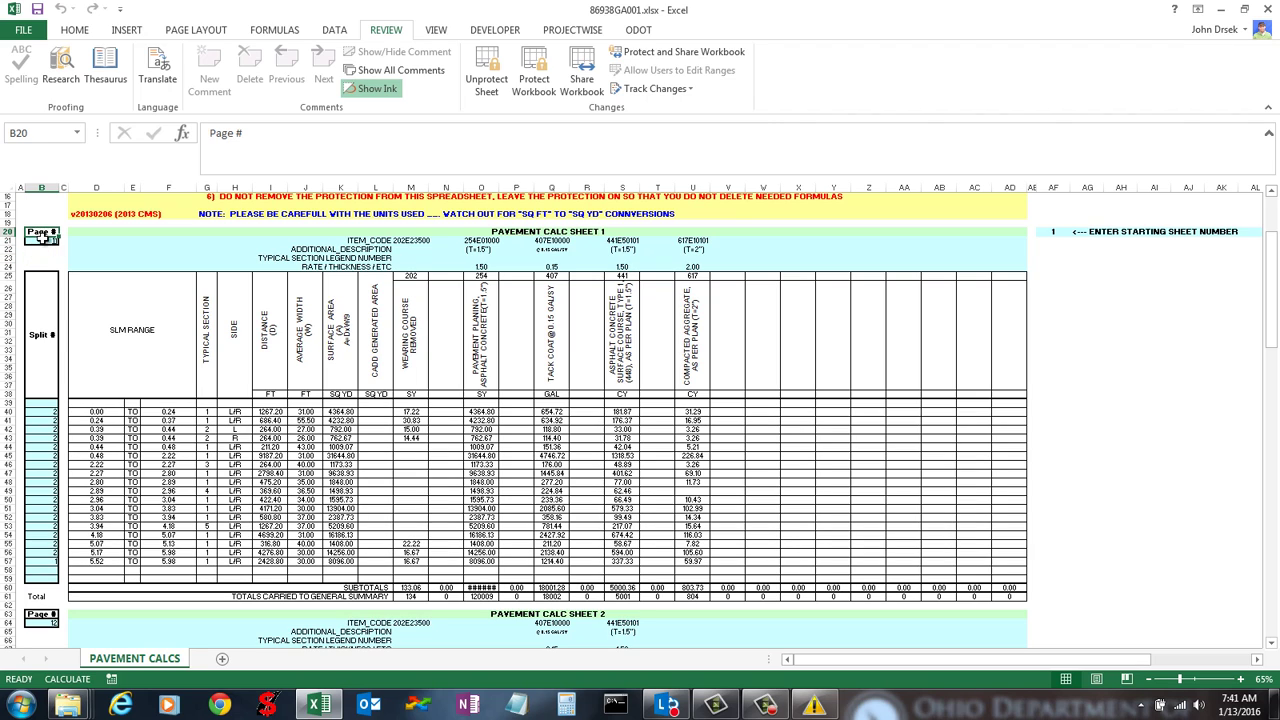
click(43, 240)
click(42, 233)
click(42, 240)
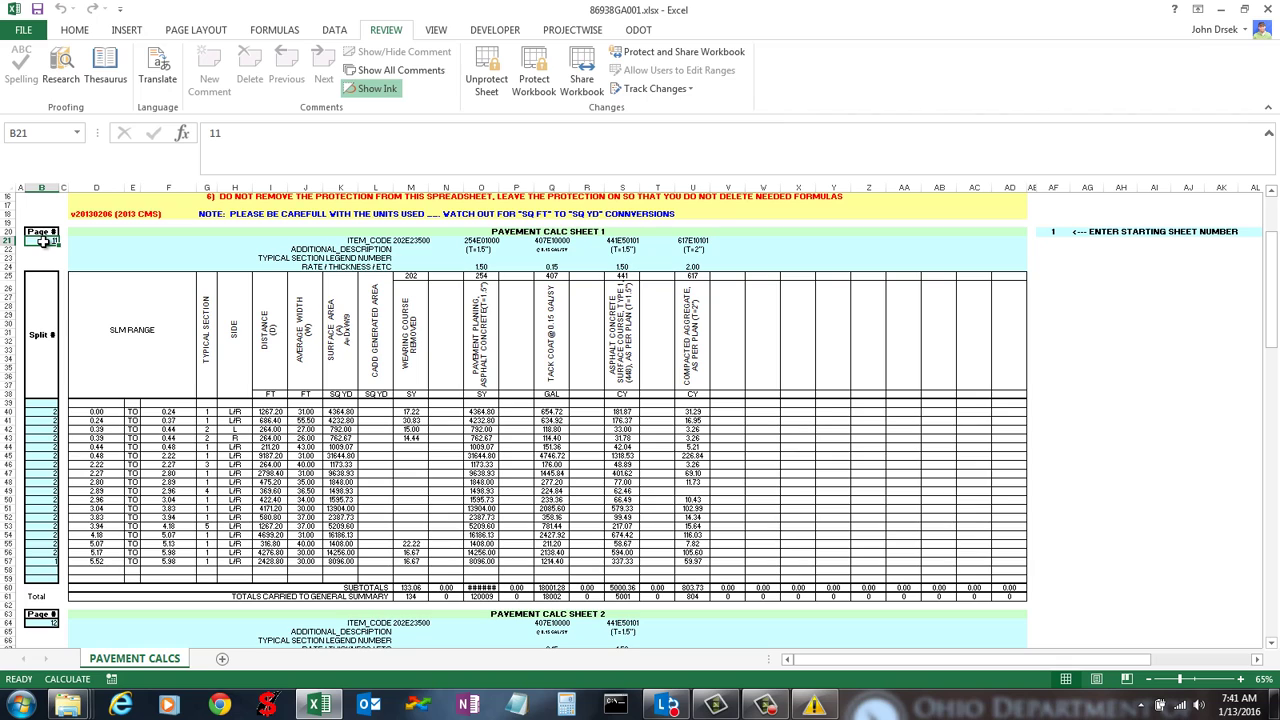
Examine the Split # heading in column B and the split numbers assigned to the table rows below it.
click(95, 369)
click(45, 336)
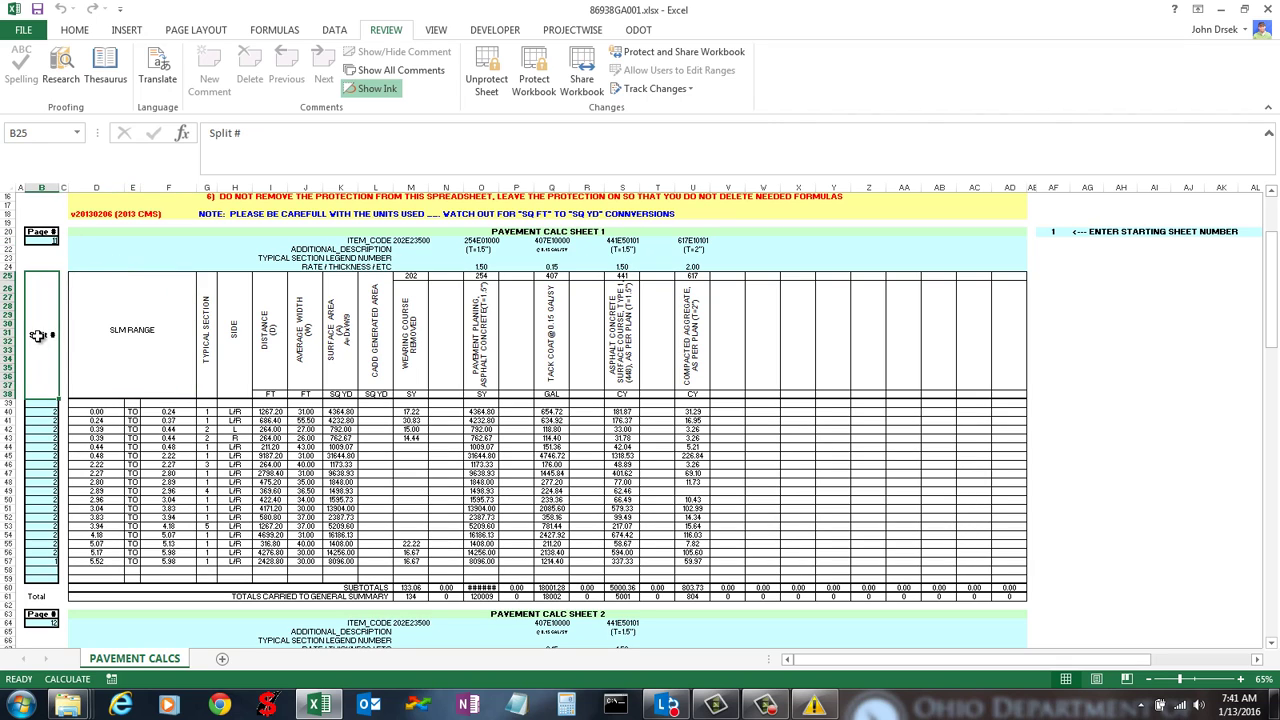
click(37, 404)
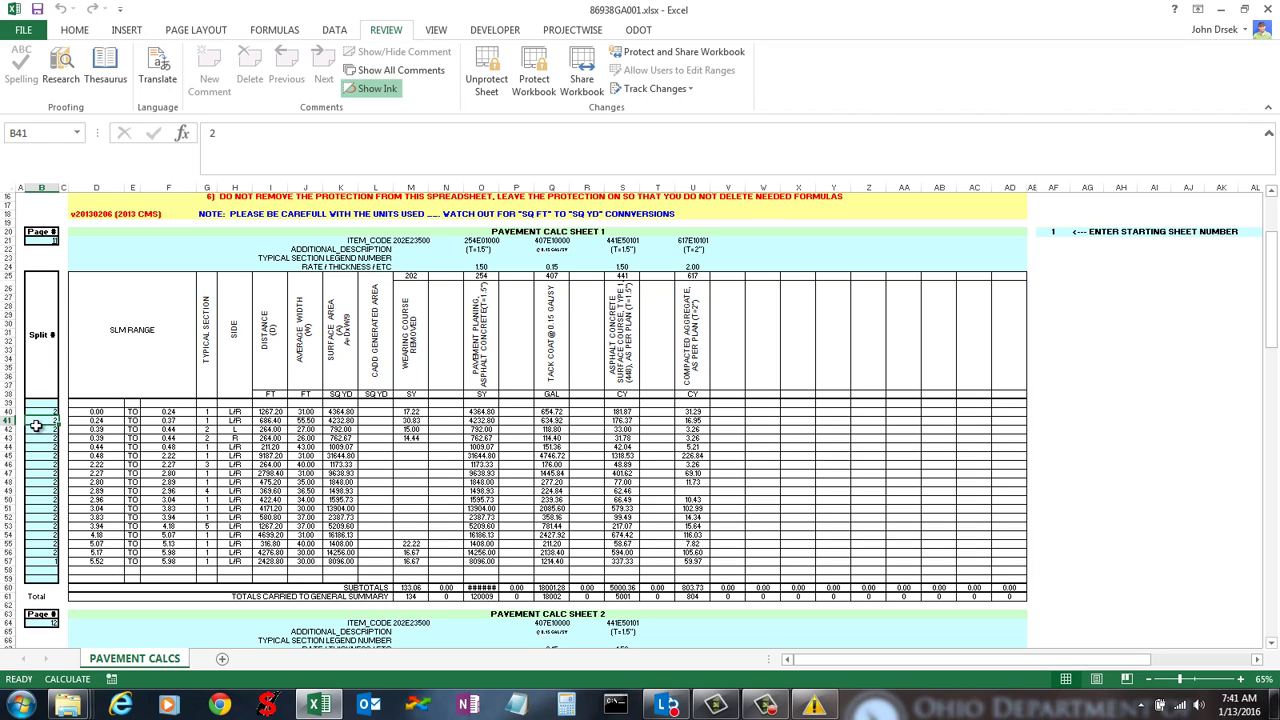
click(44, 459)
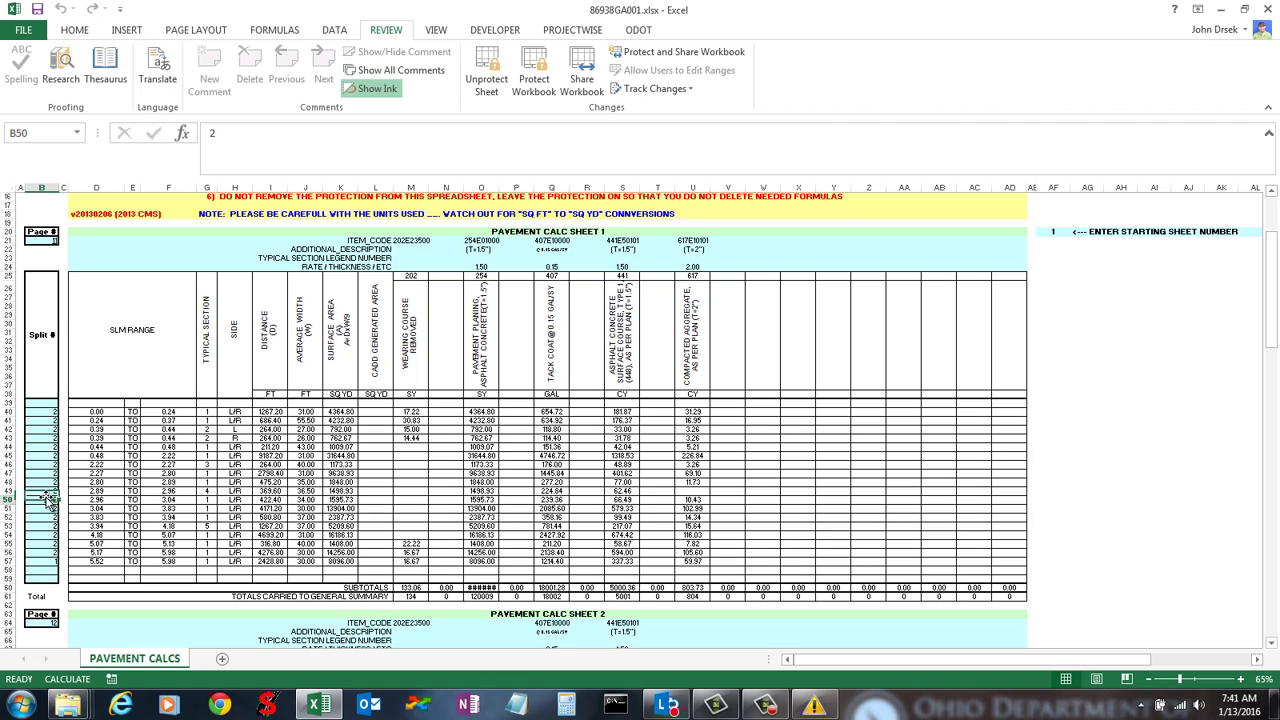
click(47, 413)
Inspect the item quantity cells in the first table rows, across columns M to O.
click(410, 418)
click(446, 420)
click(481, 421)
key(Down)
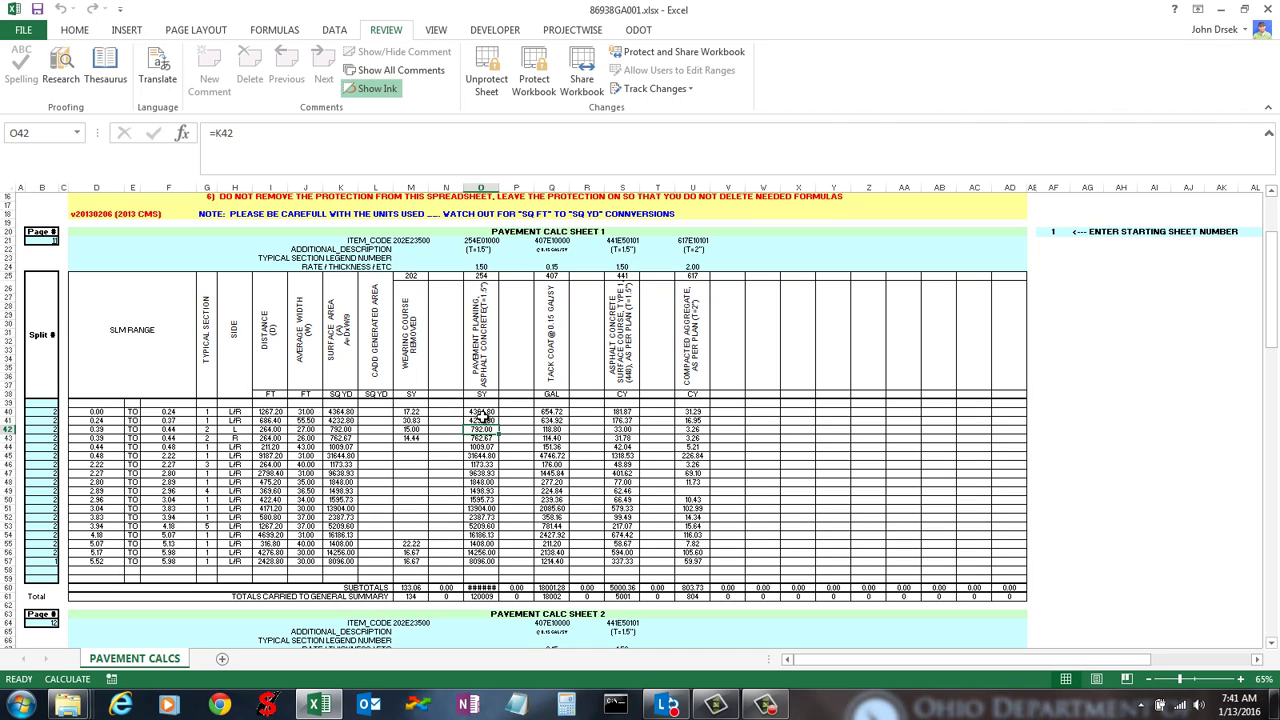
key(Left)
key(Up)
key(Up)
key(Left)
key(Down)
key(Up)
key(Right)
key(Right)
key(Down)
key(Left)
key(Left)
key(Up)
key(Right)
key(Right)
key(Left)
Check the Wearing Course Removed heading and its quantity formulas in M40 and M41 against the split number in B40.
click(406, 290)
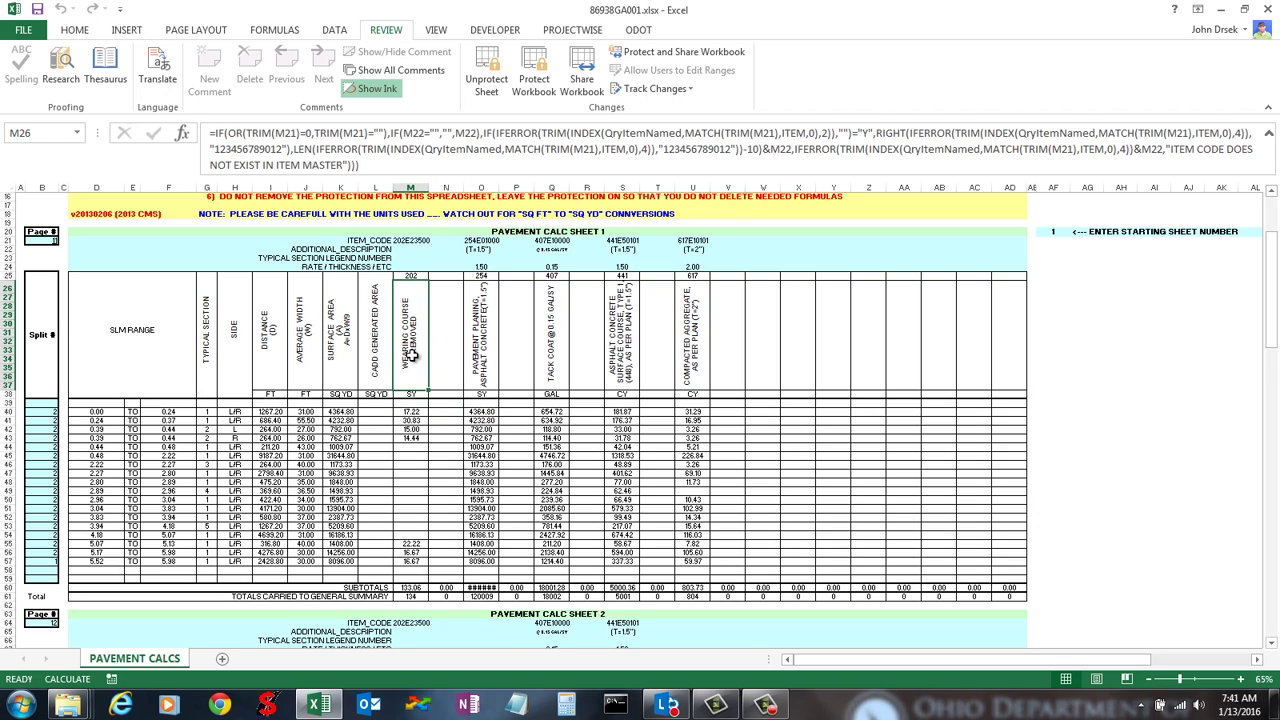
click(418, 411)
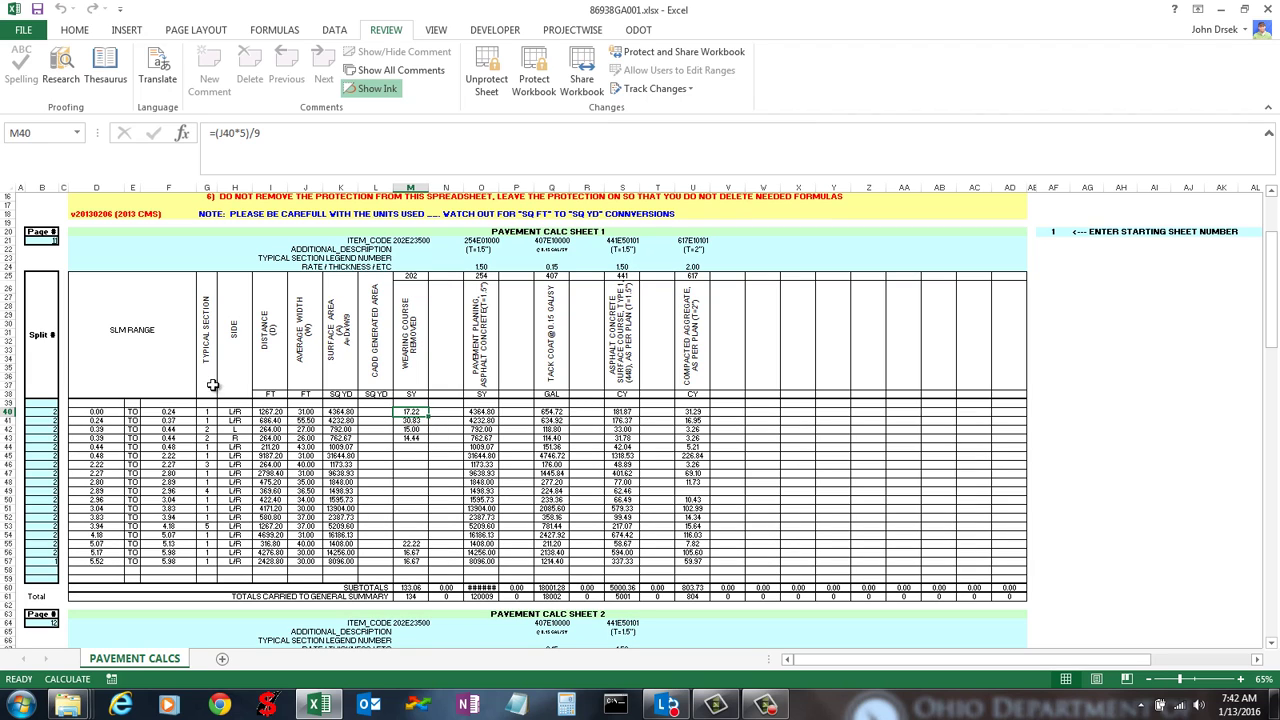
click(42, 410)
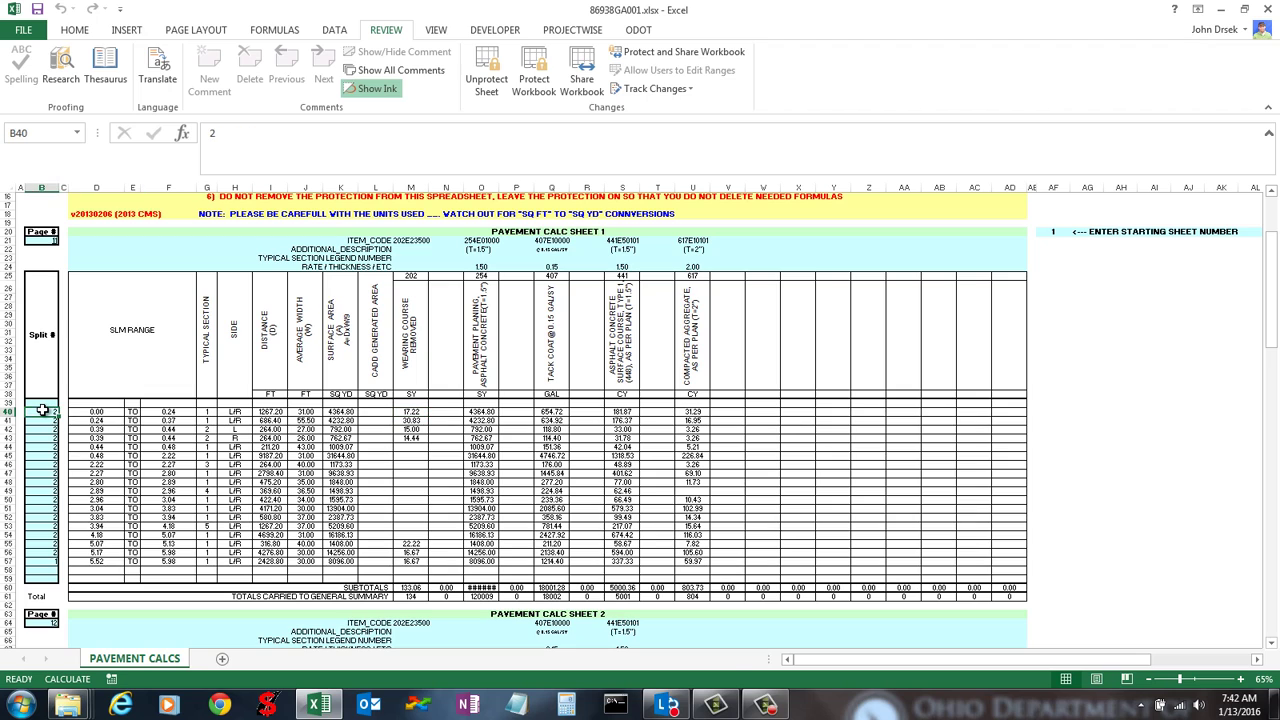
click(424, 412)
click(418, 421)
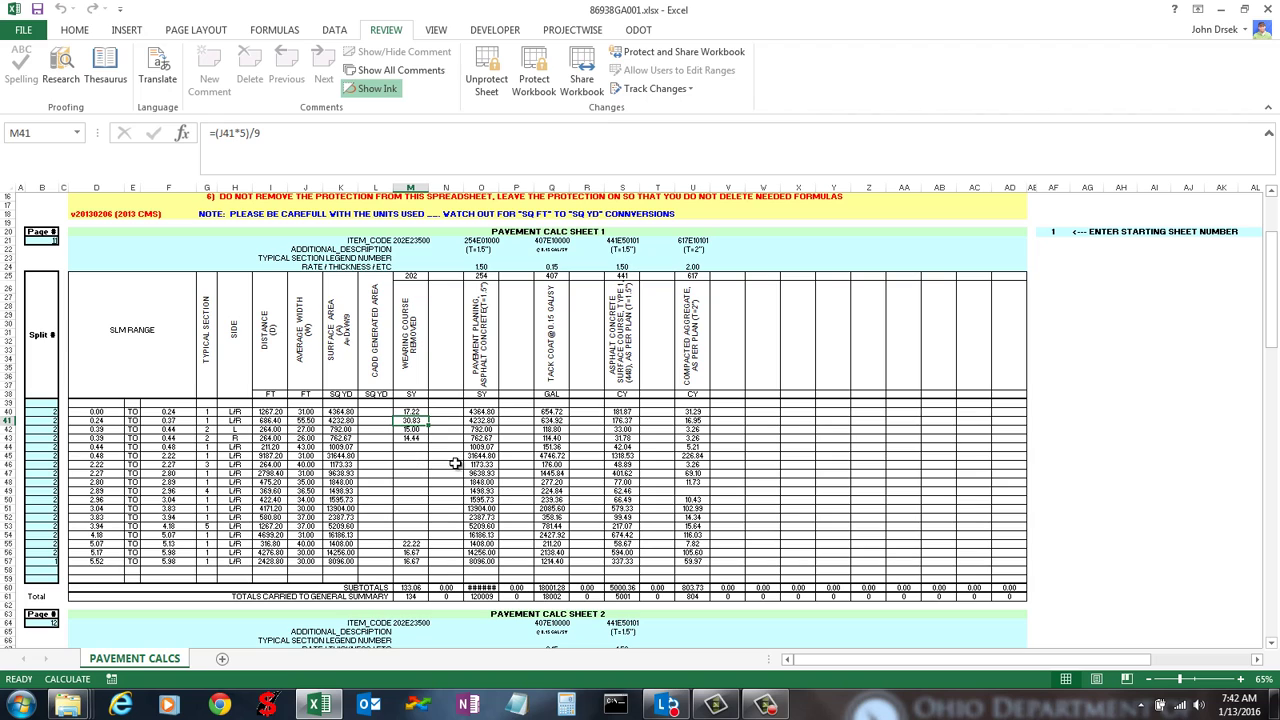
click(418, 412)
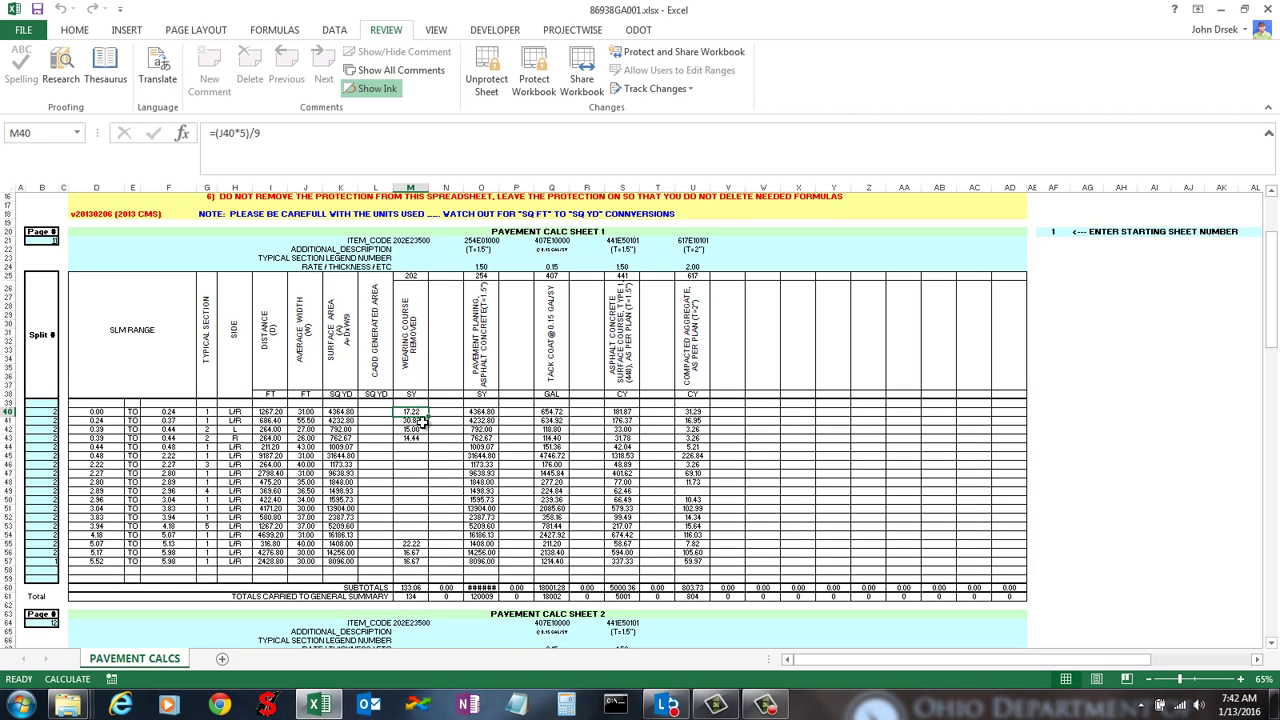
click(421, 421)
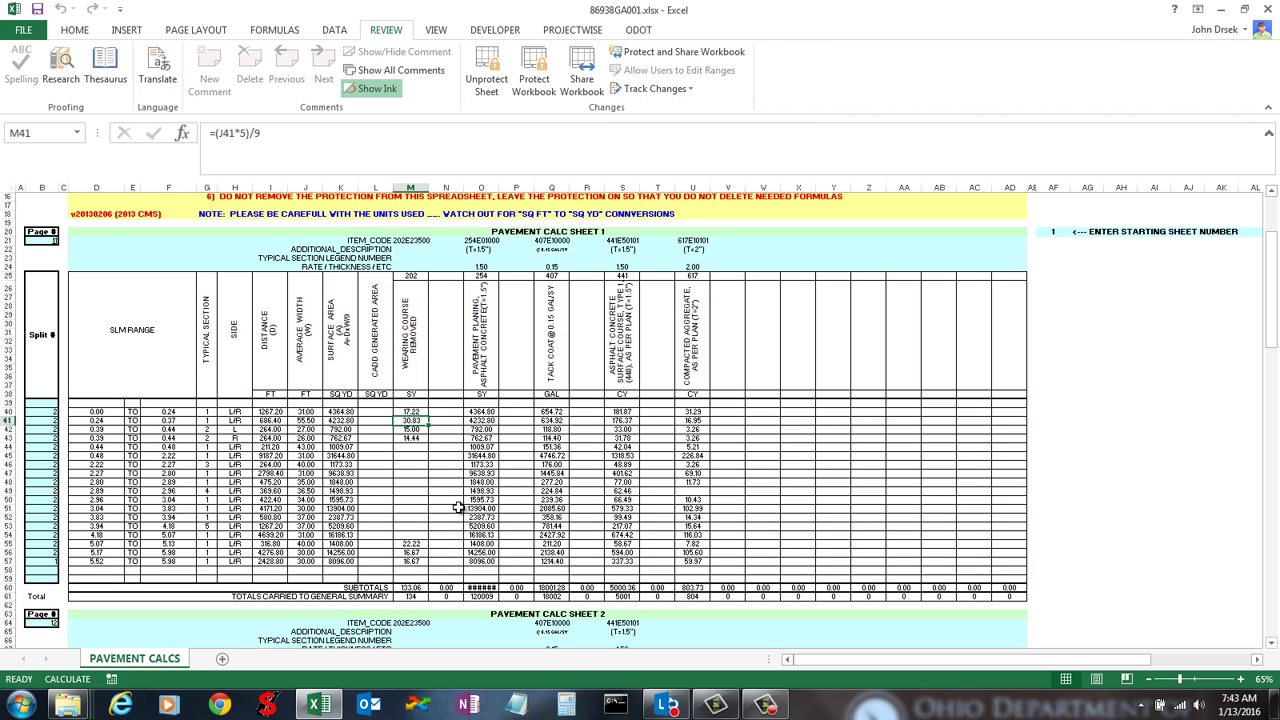
Inspect the column M item code in M21 and the lookup formulas in M25, M26 and M38 for item number, description and unit.
click(411, 277)
click(413, 368)
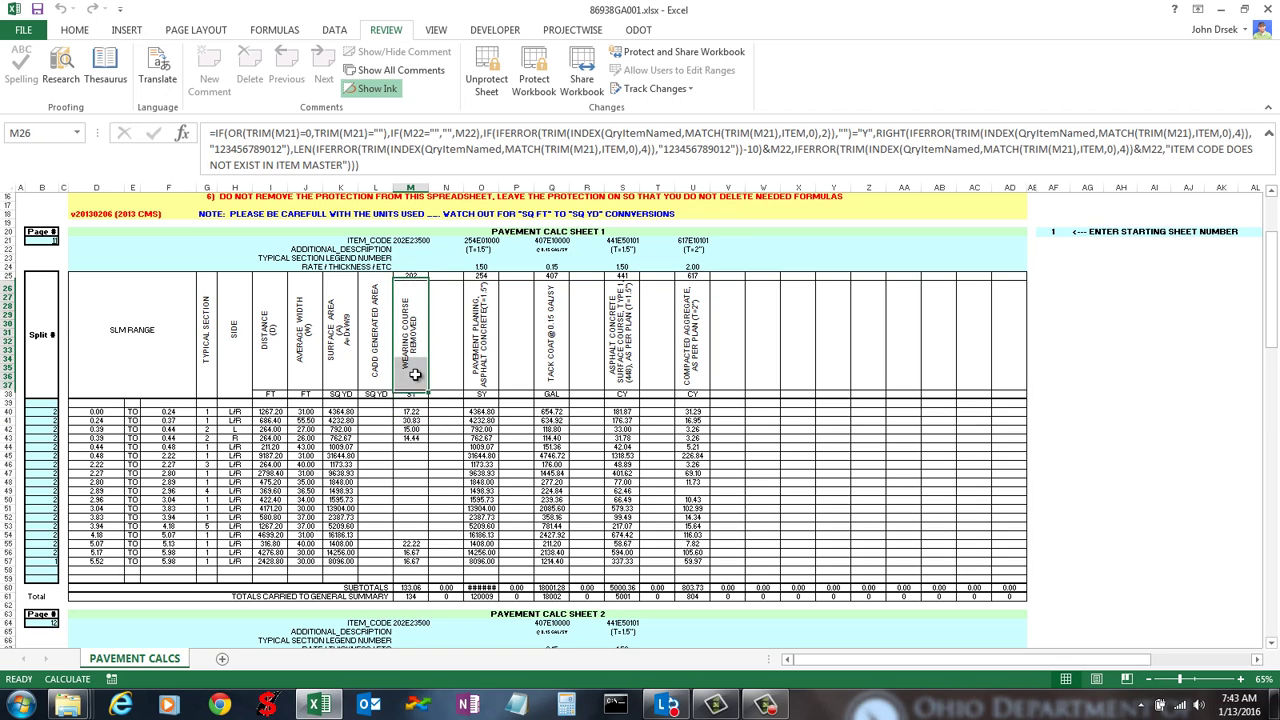
click(411, 277)
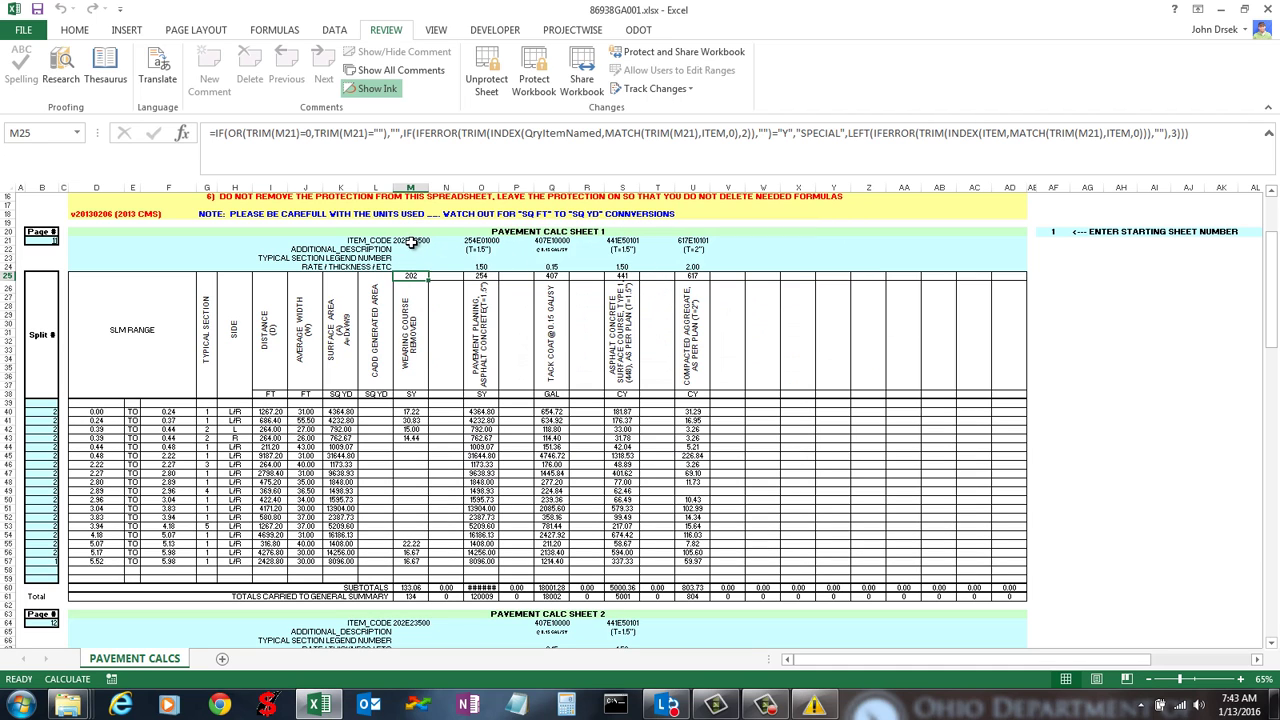
click(411, 242)
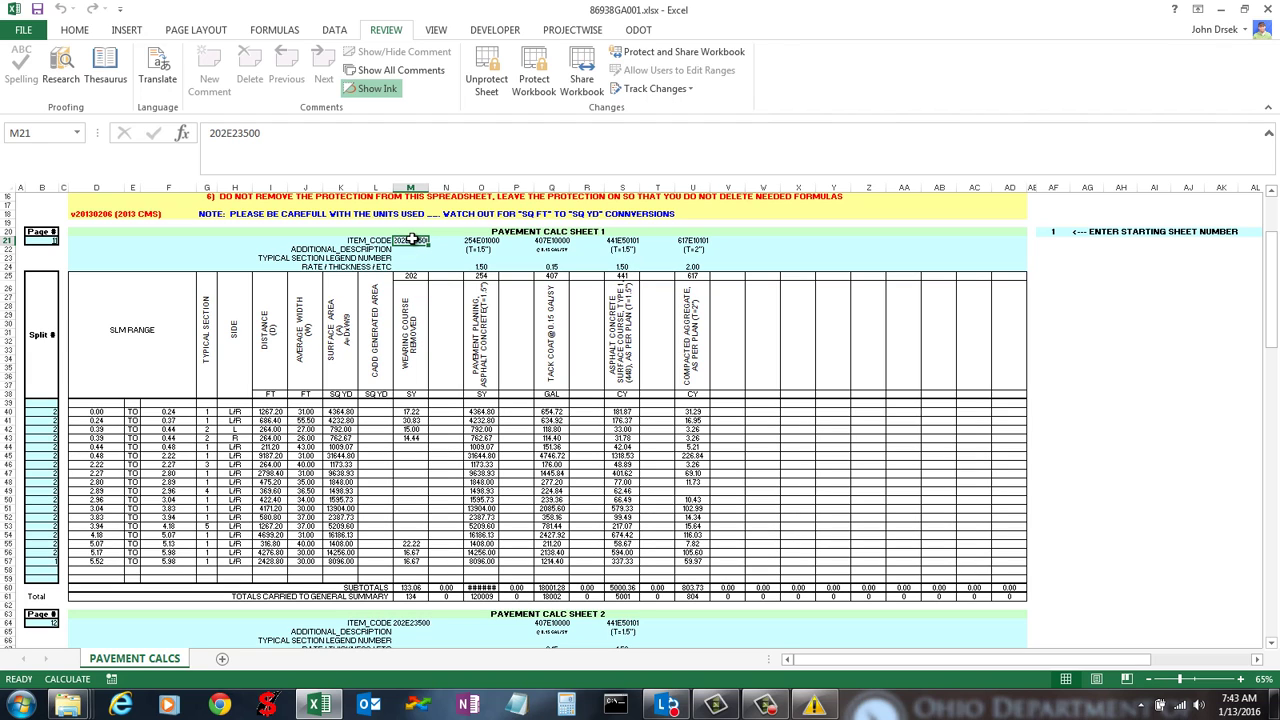
click(411, 275)
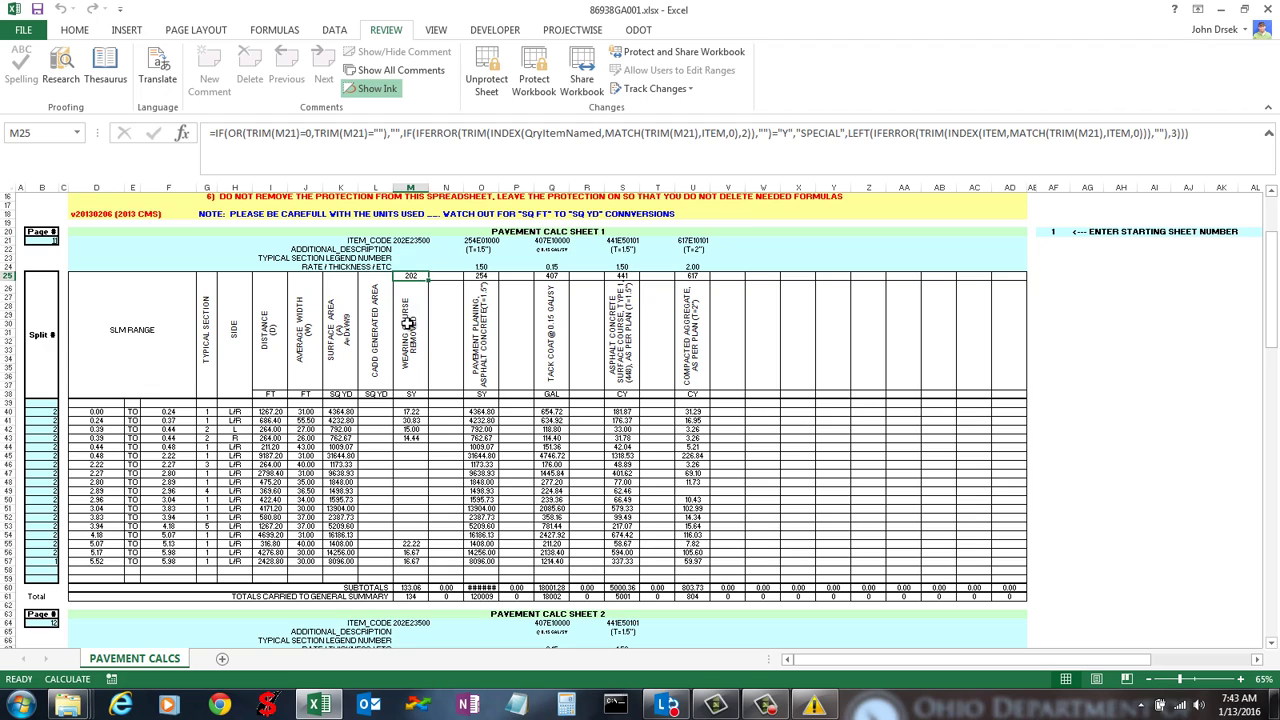
click(411, 302)
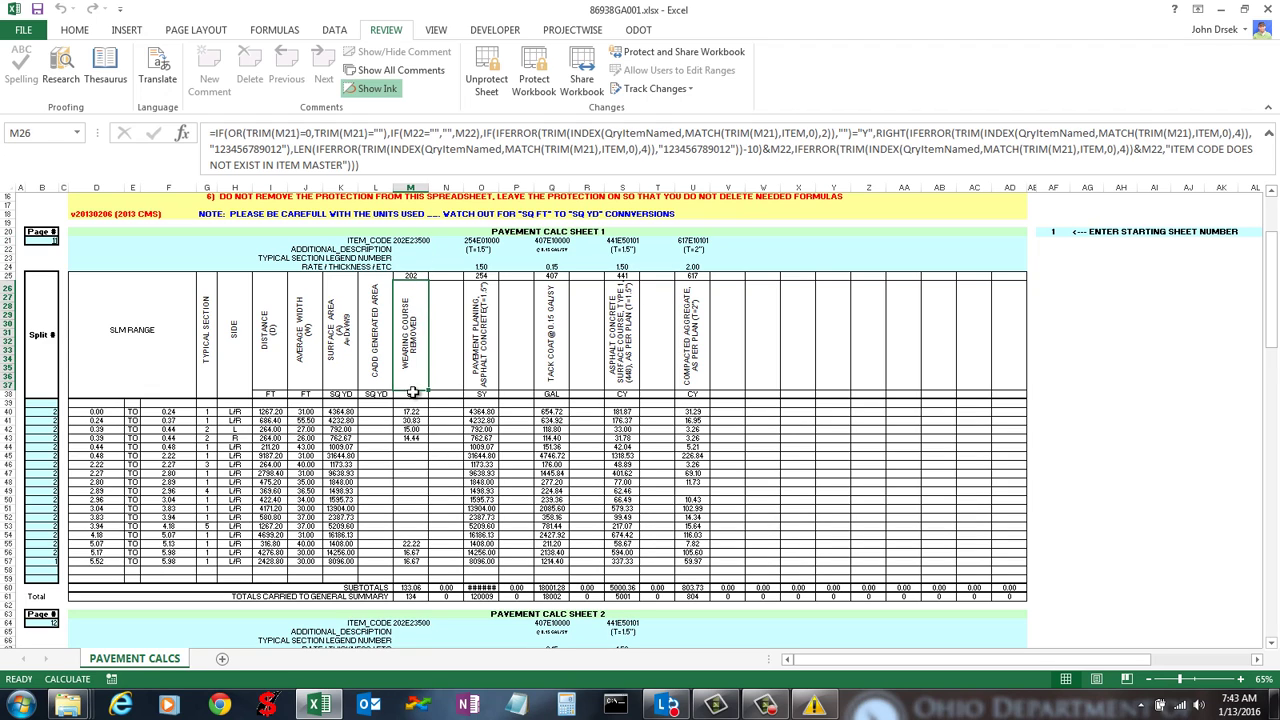
click(420, 395)
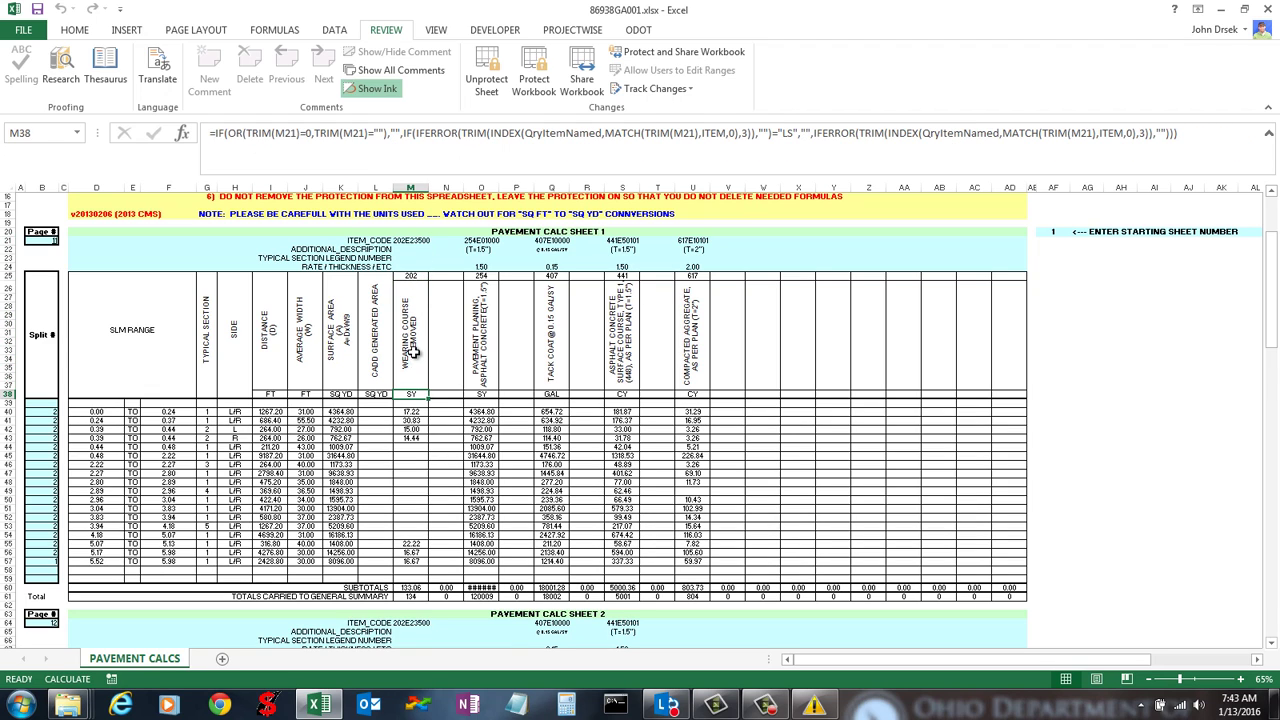
Revisit the lookup formulas for the Wearing Course Removed item's number, description and unit in M25, M26 and M38.
click(418, 275)
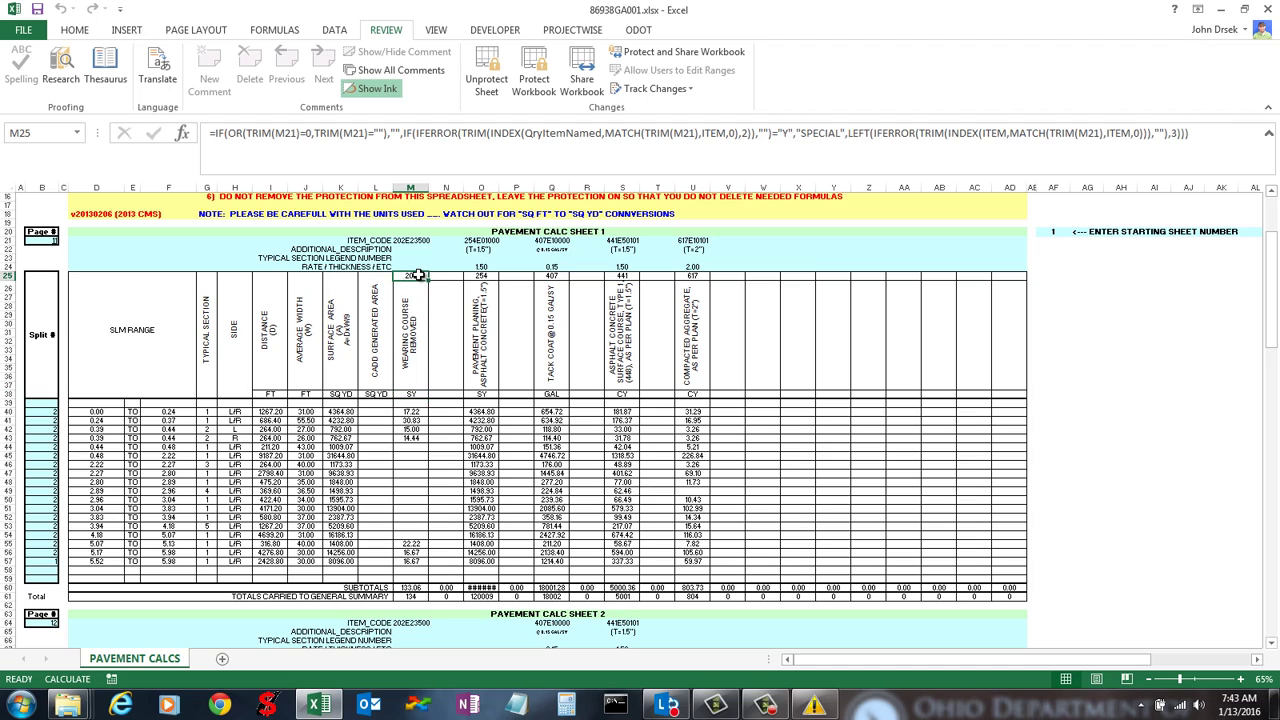
click(414, 332)
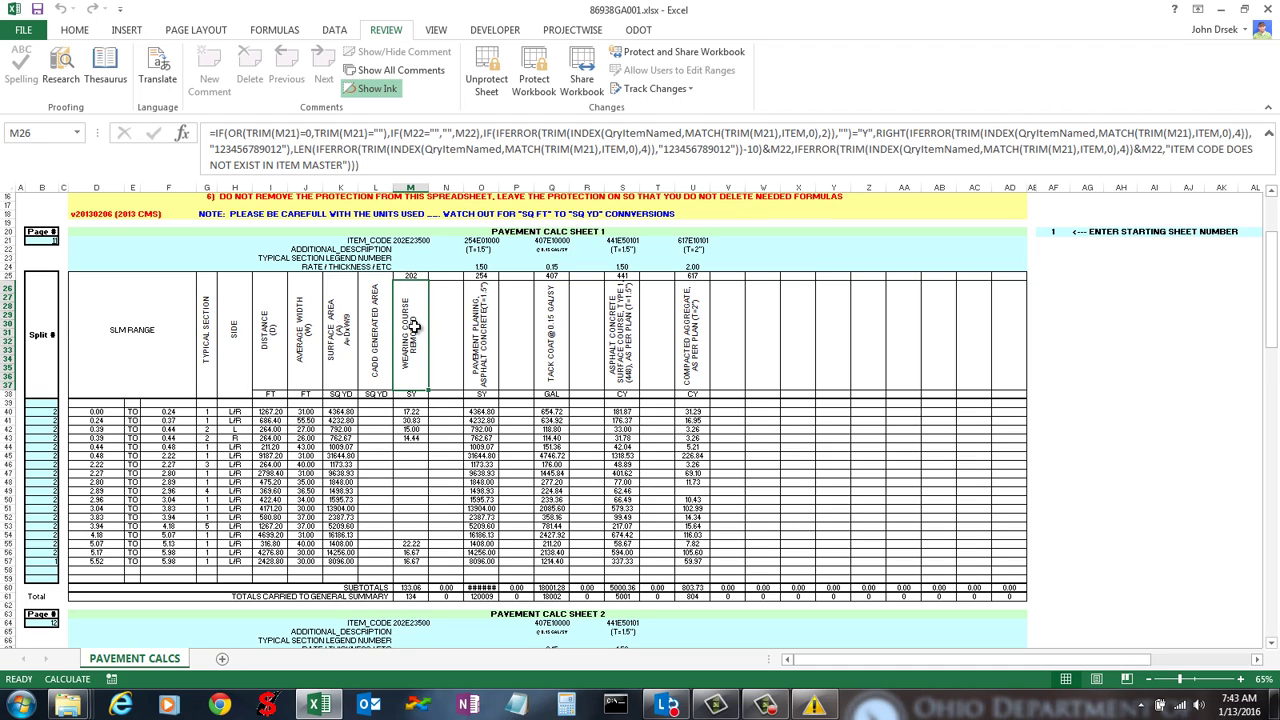
click(410, 394)
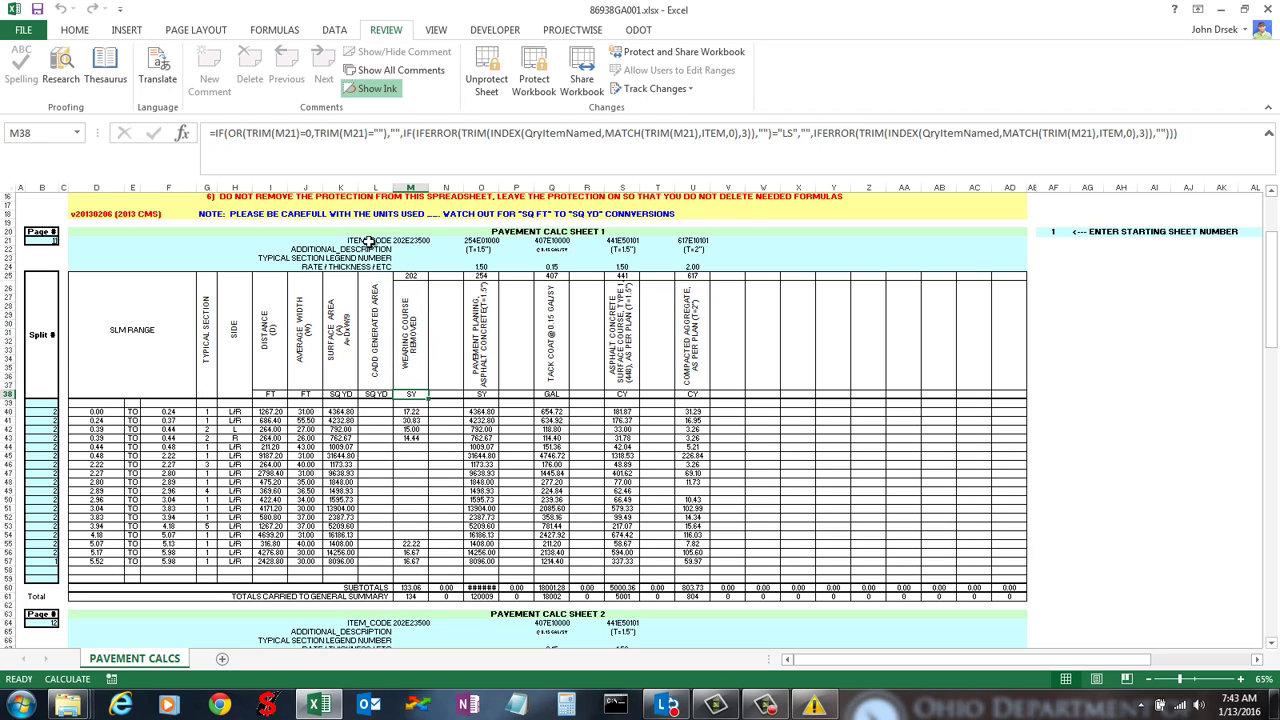
Enter the test text "asdfadjkl" as the additional description in M22 and check the item description in M26.
click(410, 249)
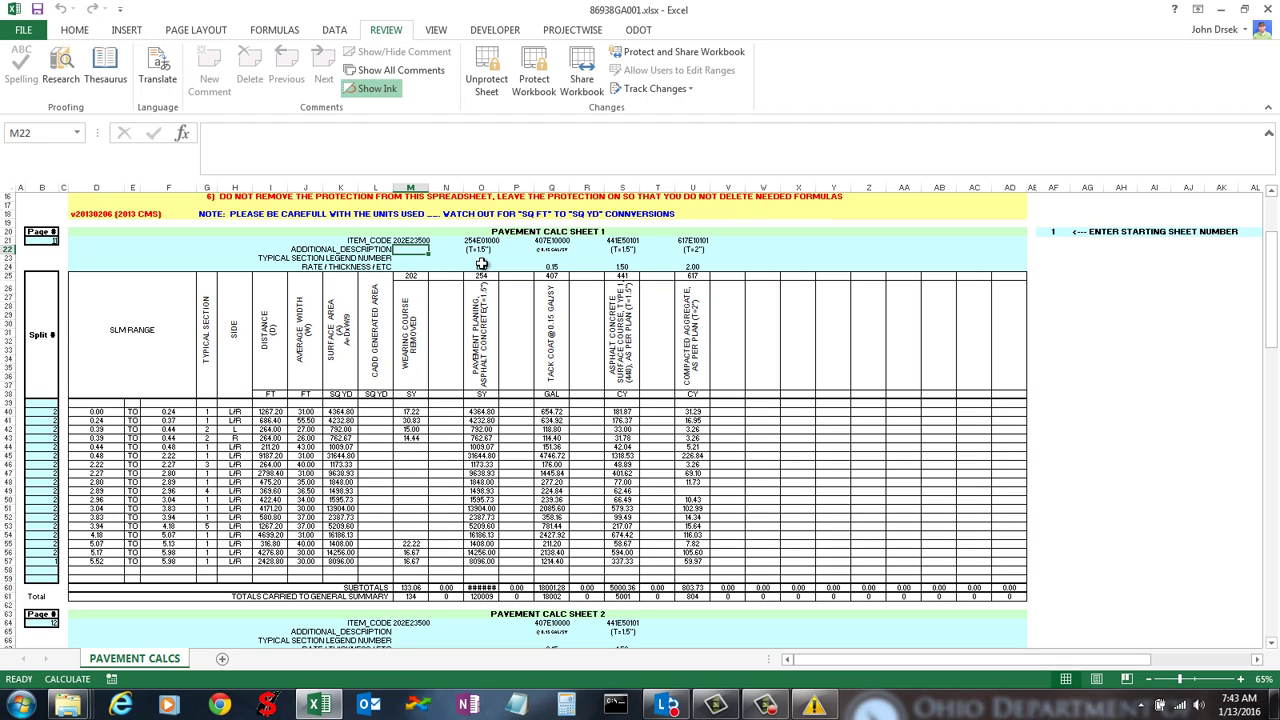
text(a)
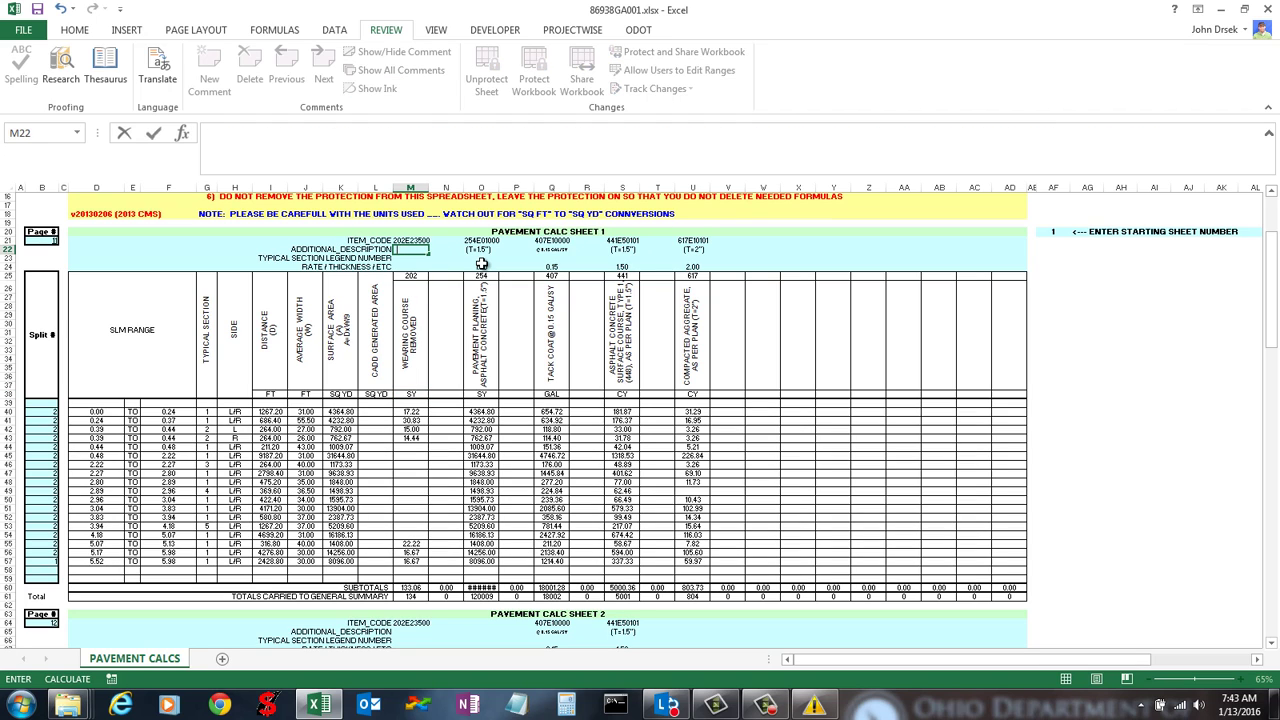
text(sdfadjkl)
key(Return)
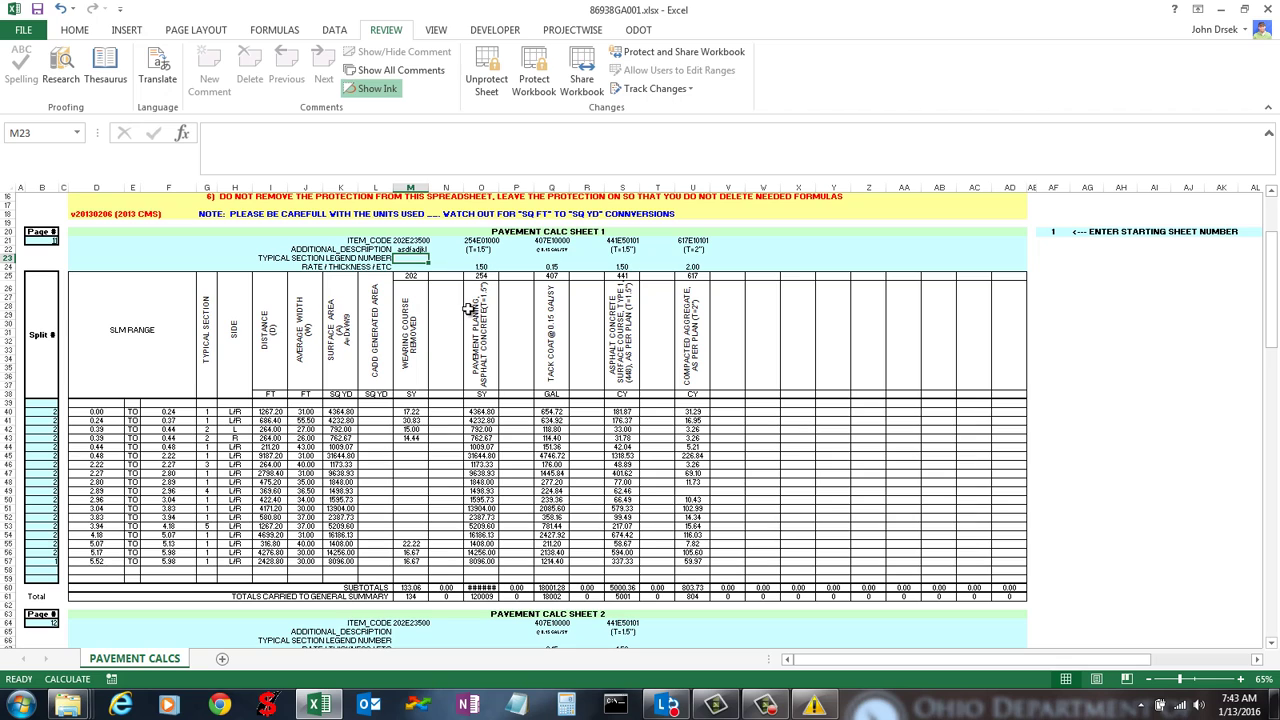
click(441, 266)
click(414, 250)
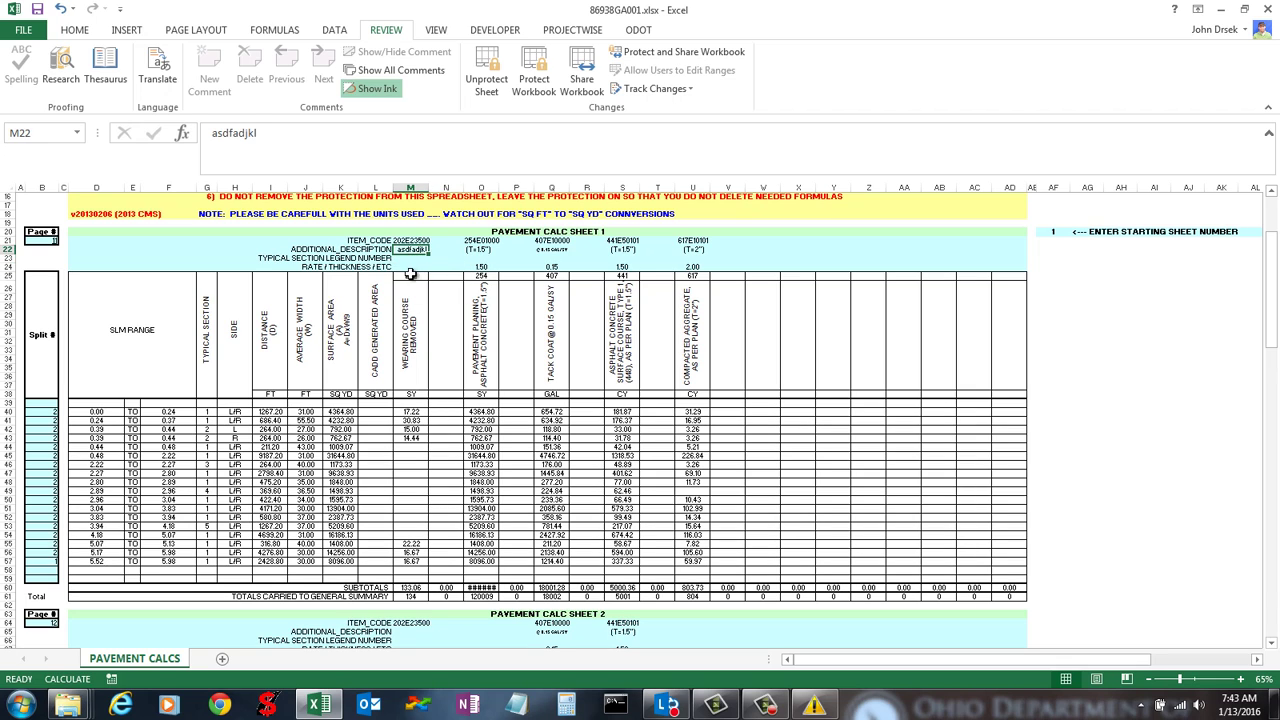
click(412, 328)
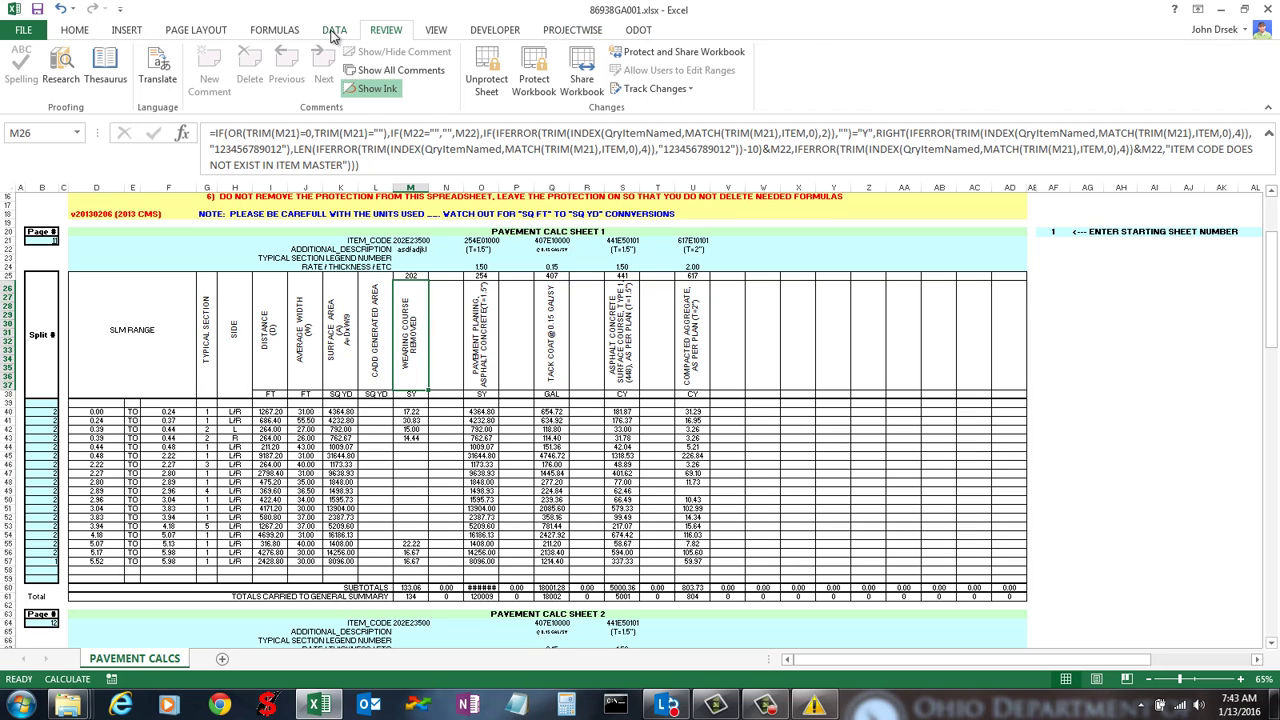
Set the workbook's formula calculation to automatic and recheck the item description in M26.
click(276, 30)
click(864, 86)
click(868, 112)
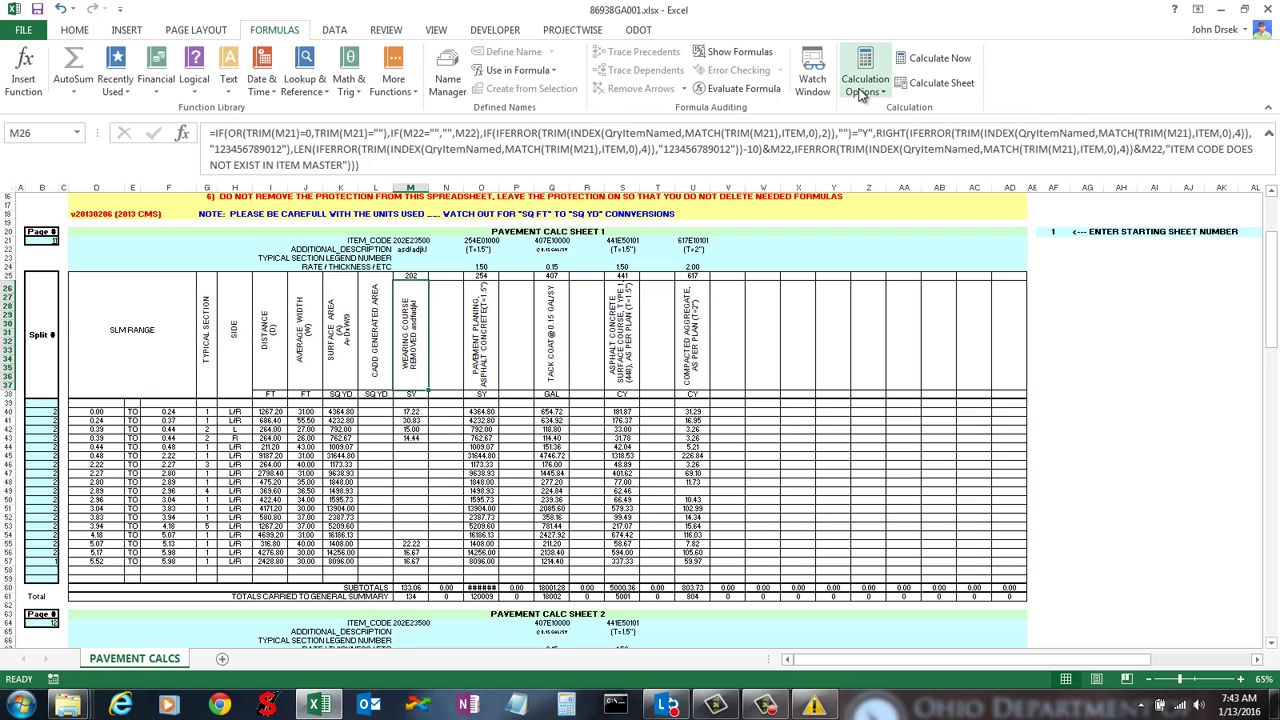
click(864, 90)
click(866, 105)
click(378, 333)
click(455, 306)
click(413, 333)
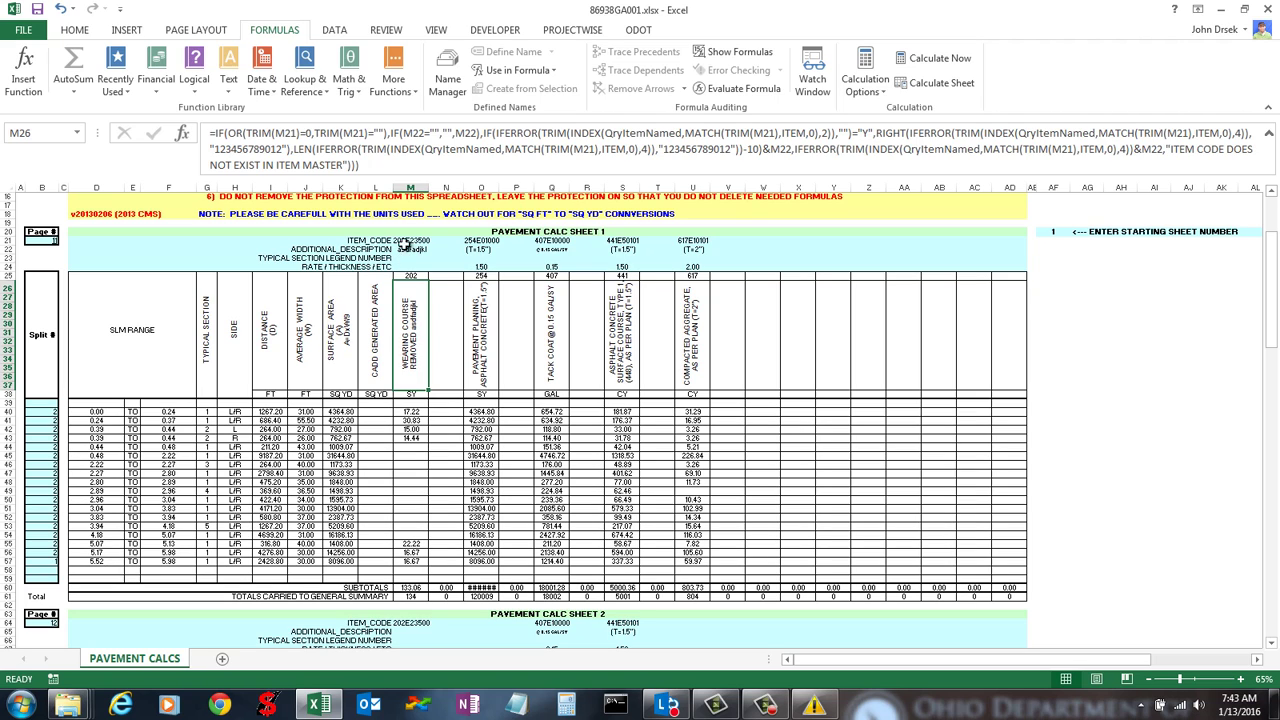
Clear the test text from the additional description in M22.
click(415, 249)
key(Delete)
key(Down)
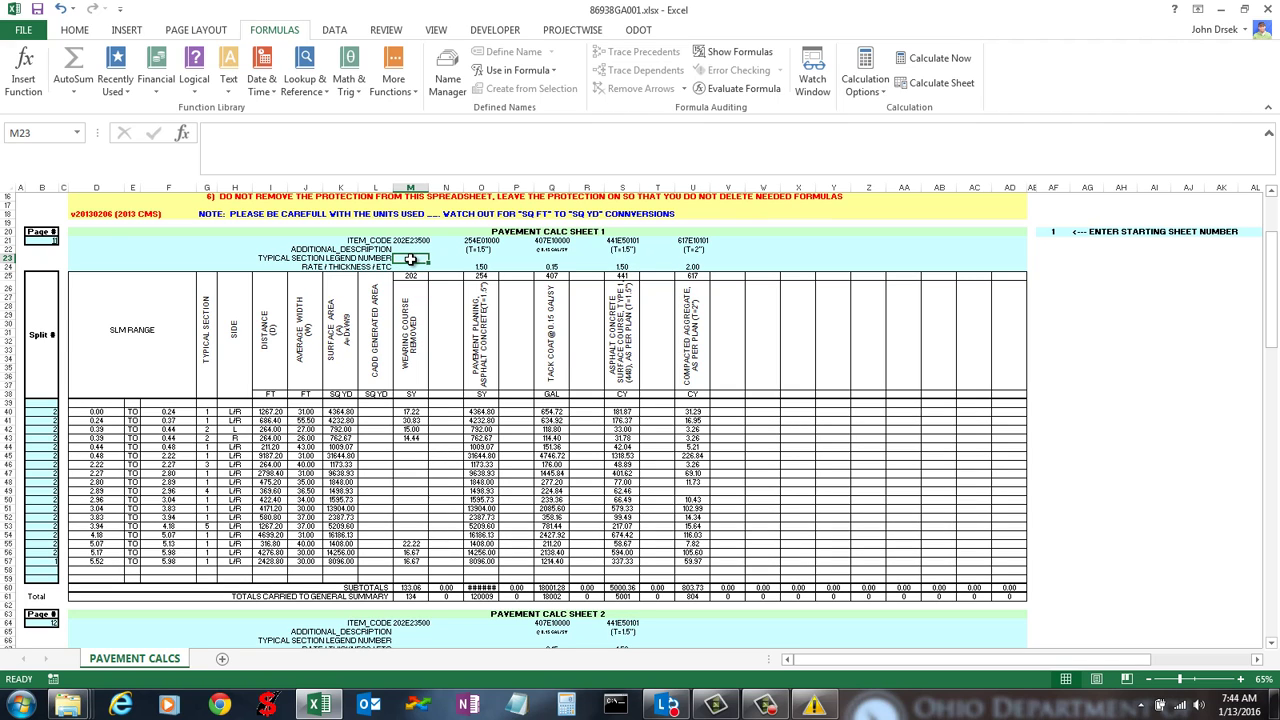
Inspect the rate/thickness cells M24 and O24 and the quantity formulas below in columns O and Q.
key(Down)
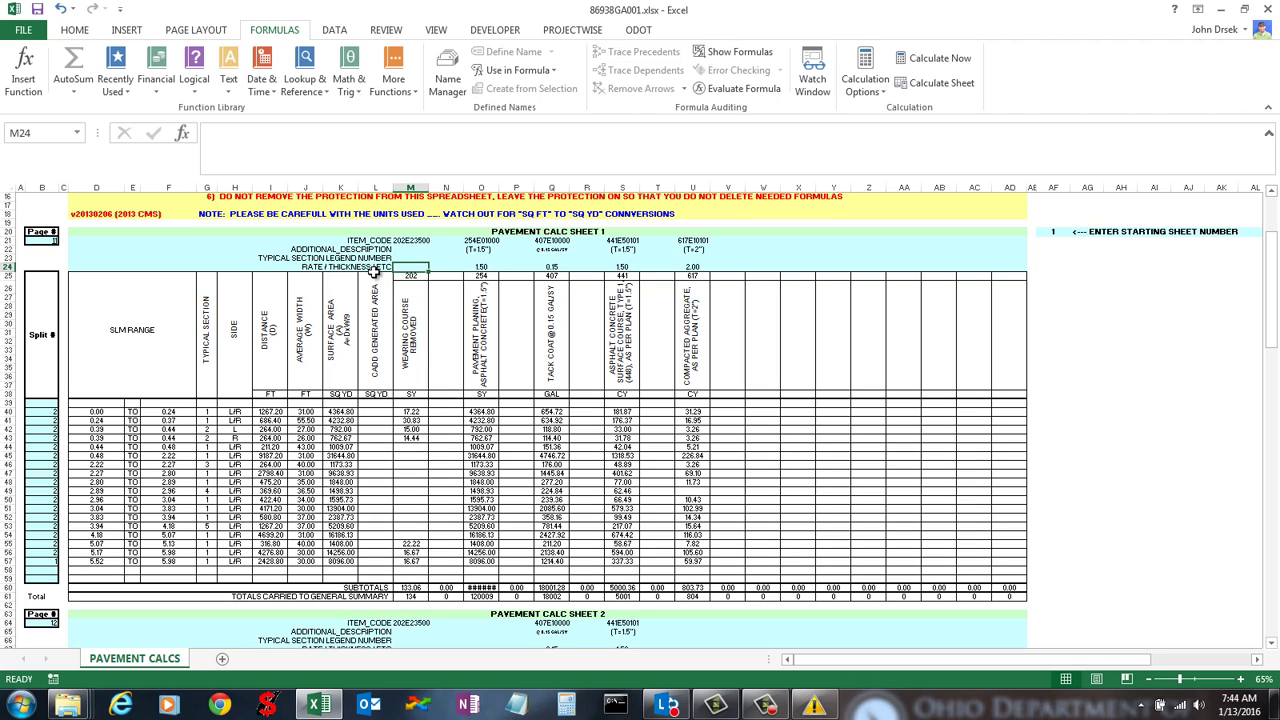
click(484, 268)
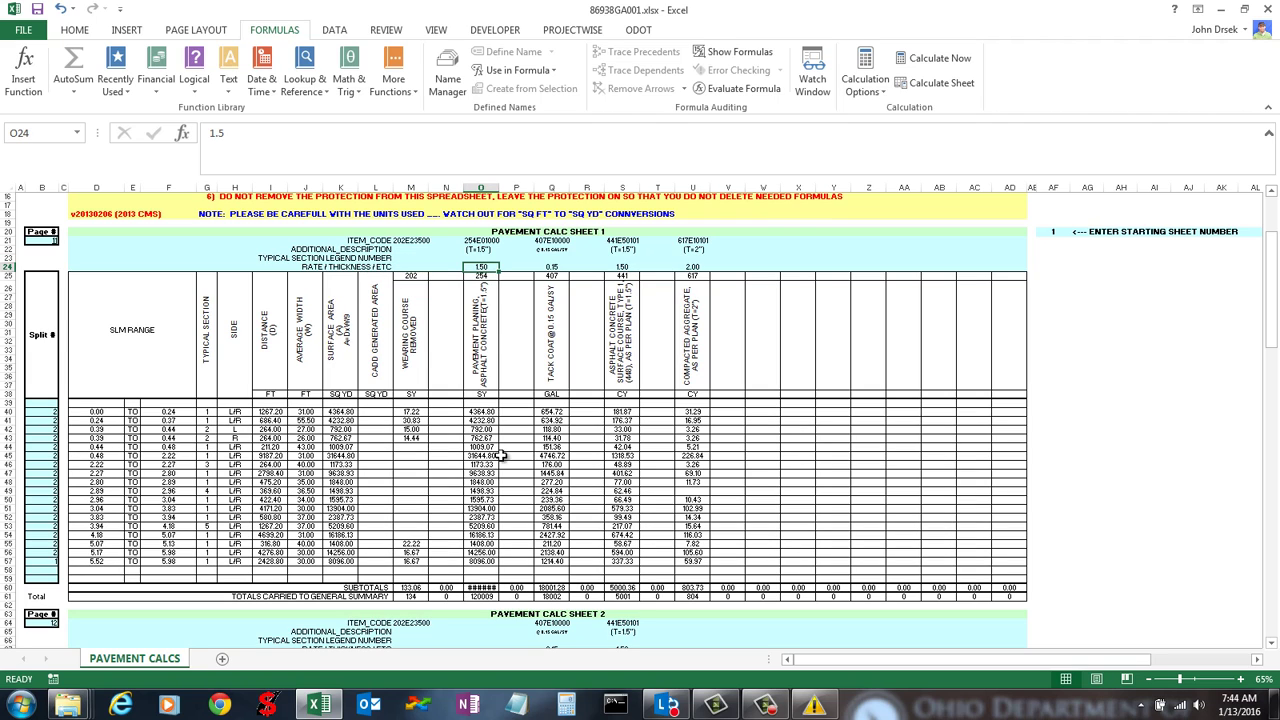
click(484, 412)
click(484, 437)
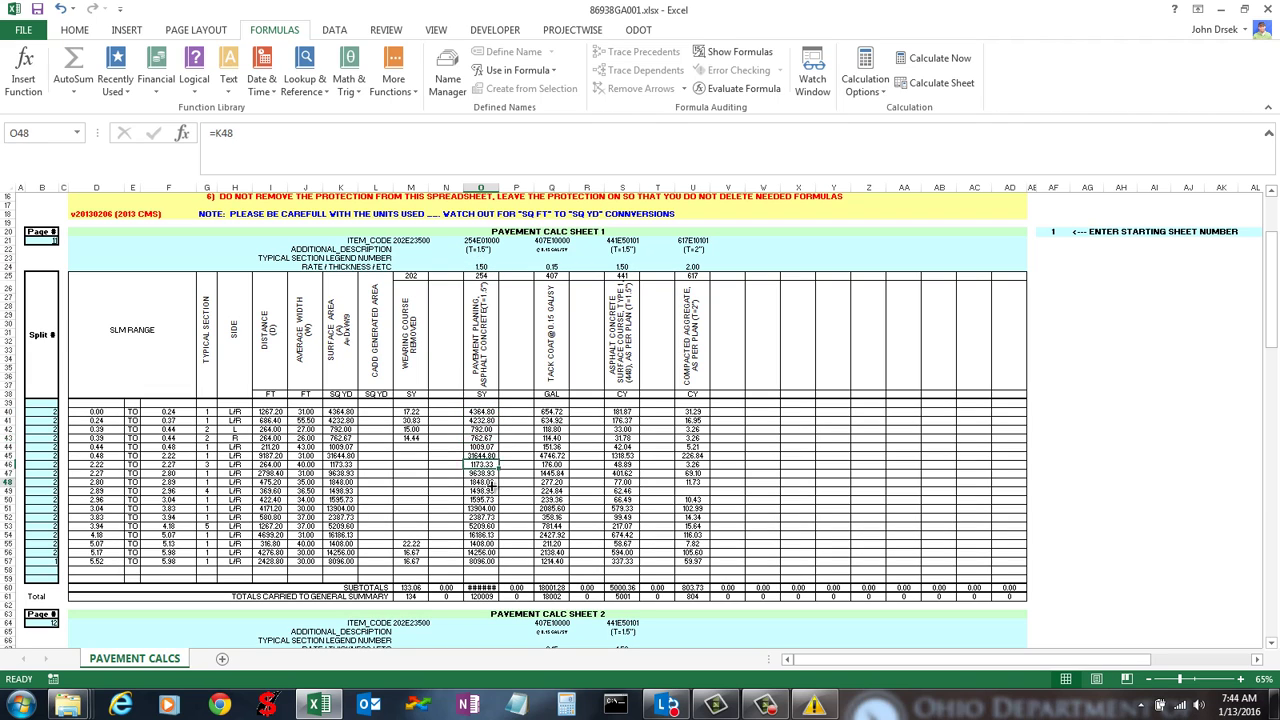
click(552, 463)
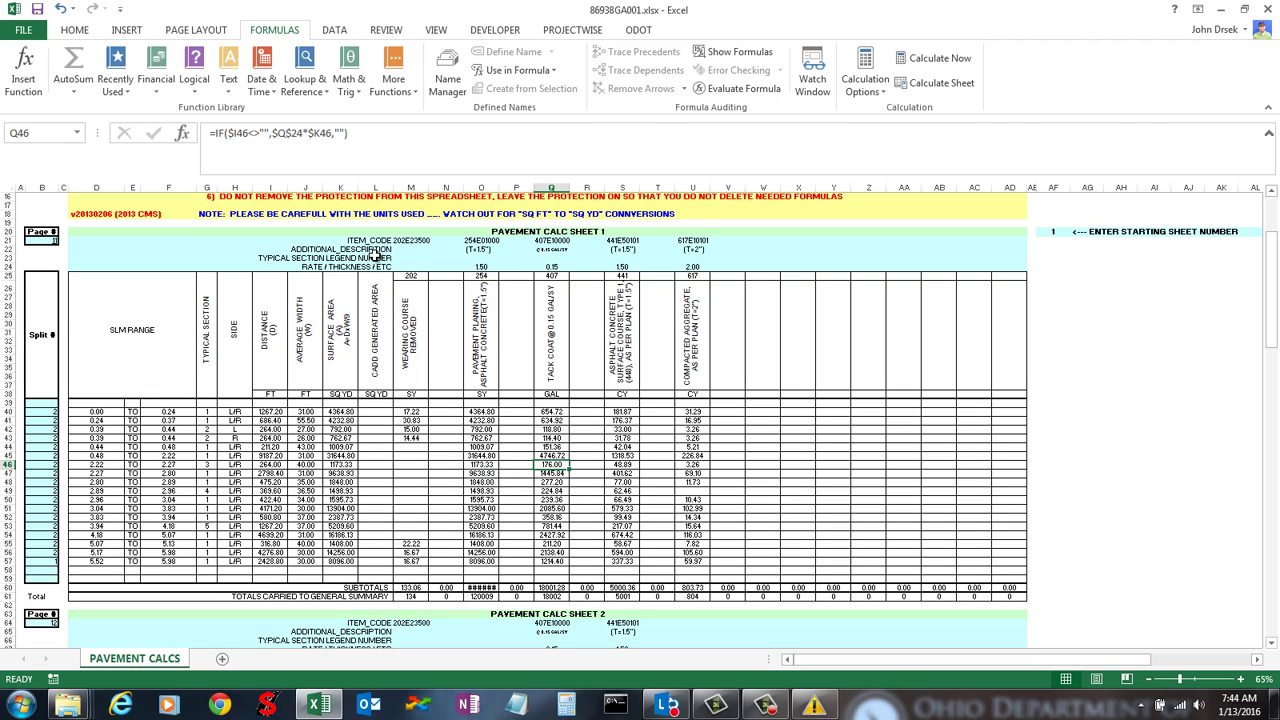
Examine the Typical Section Legend Number and Rate / Thickness rows 23 and 24 across the item columns.
drag(381, 257, 771, 266)
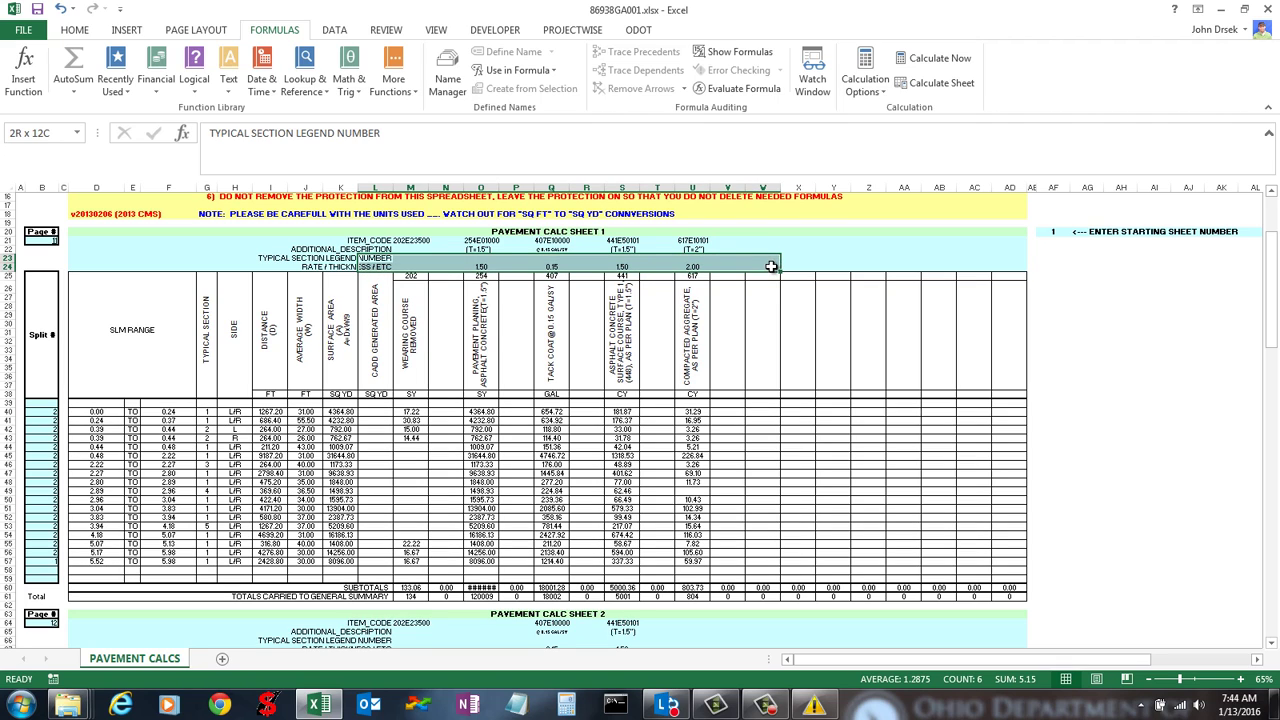
click(282, 258)
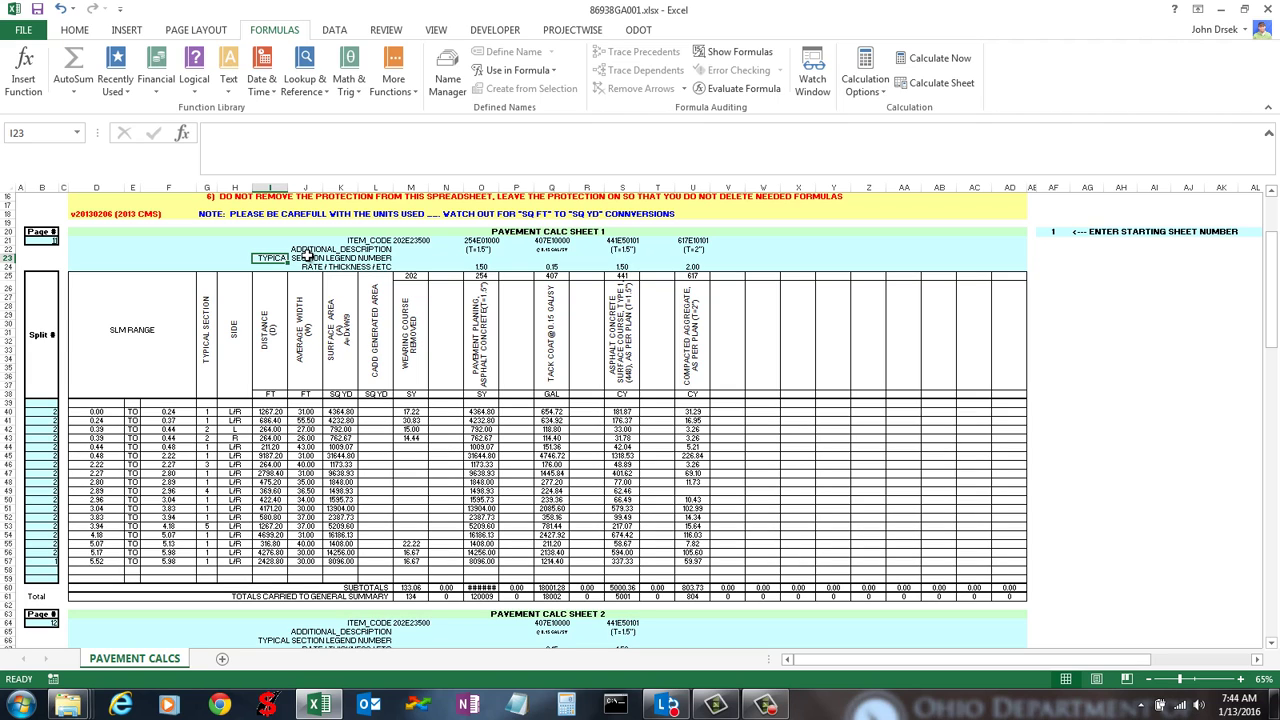
click(342, 258)
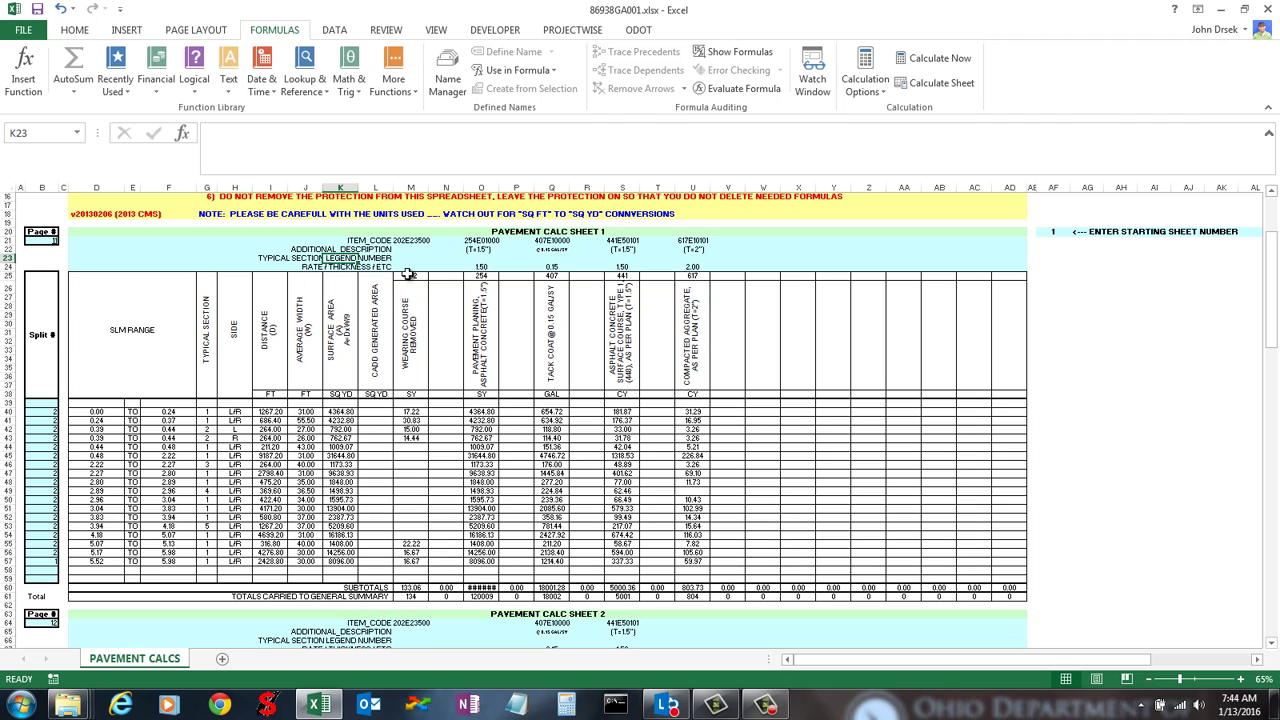
click(452, 266)
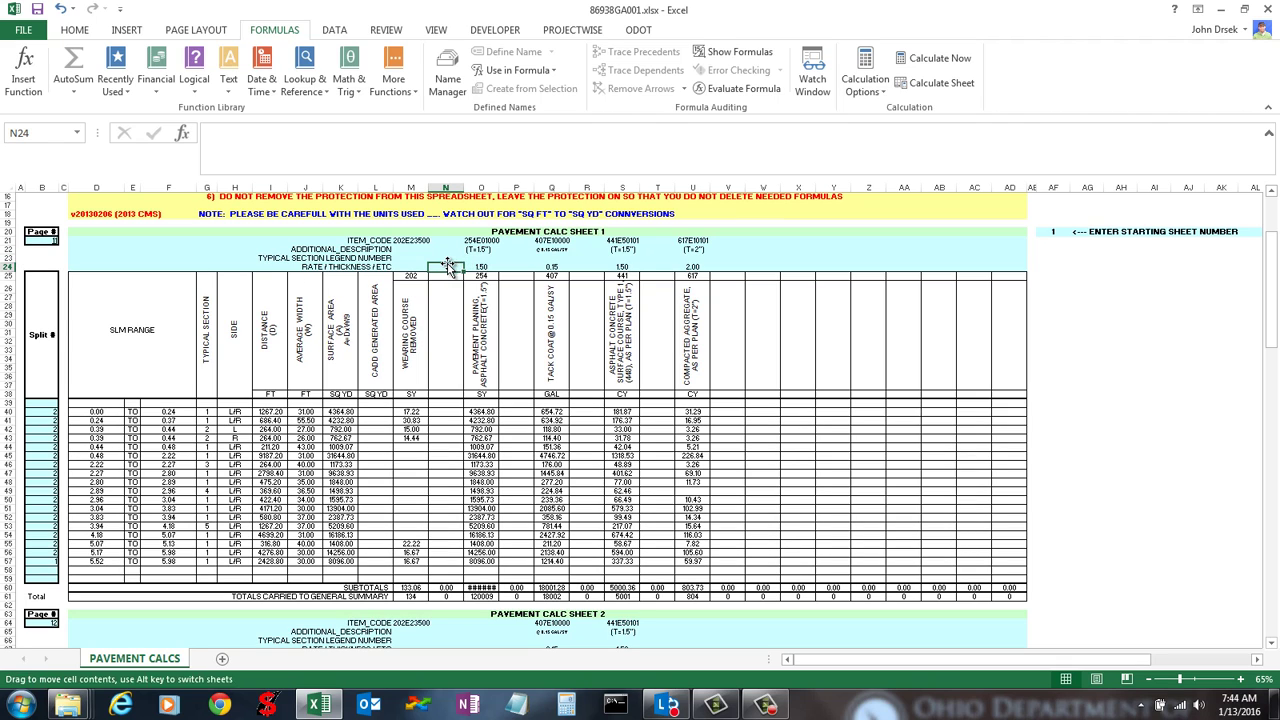
click(448, 258)
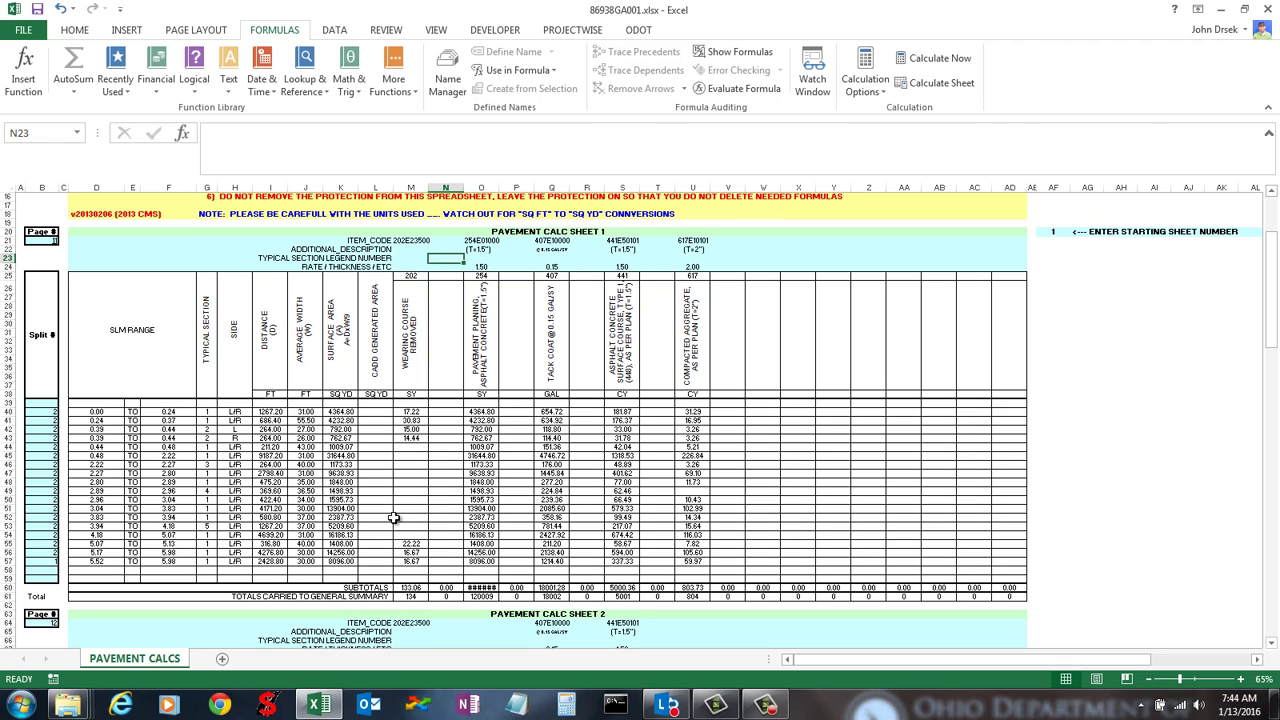
Highlight the item quantity area of the first table, including rows 45 to 48 across columns M to AA.
drag(445, 437, 490, 468)
click(657, 447)
drag(891, 455, 431, 490)
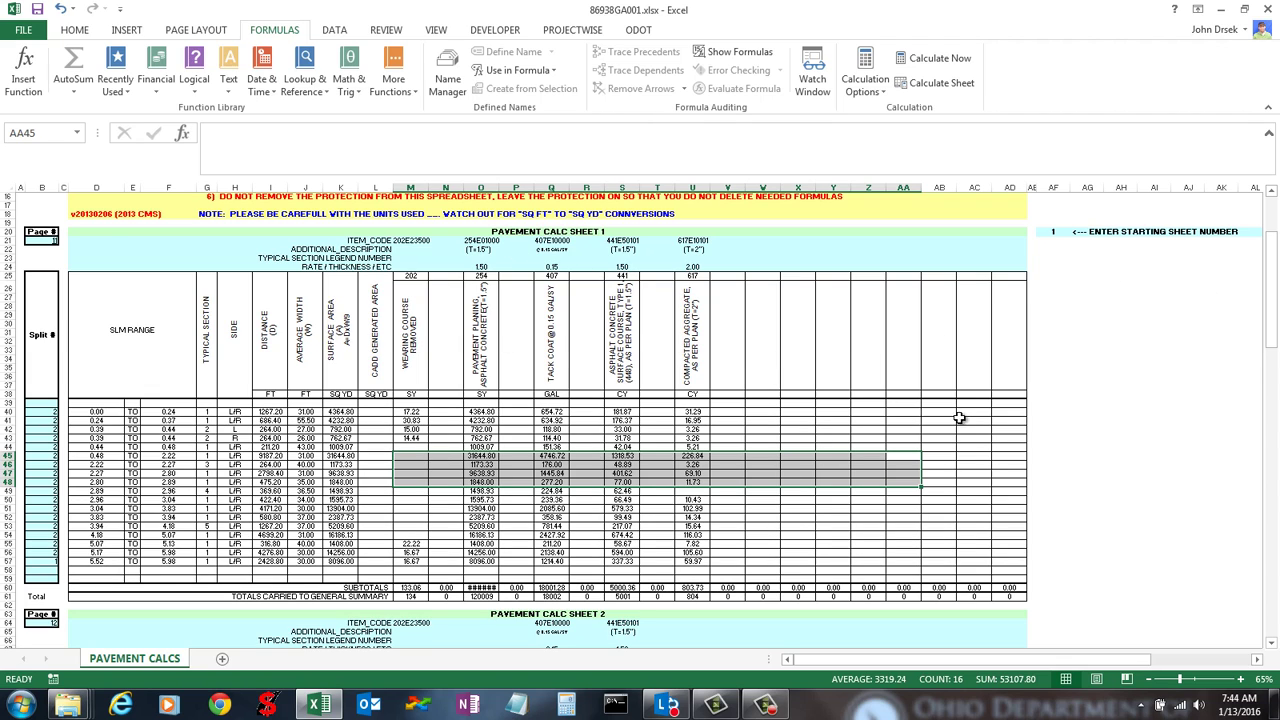
click(765, 428)
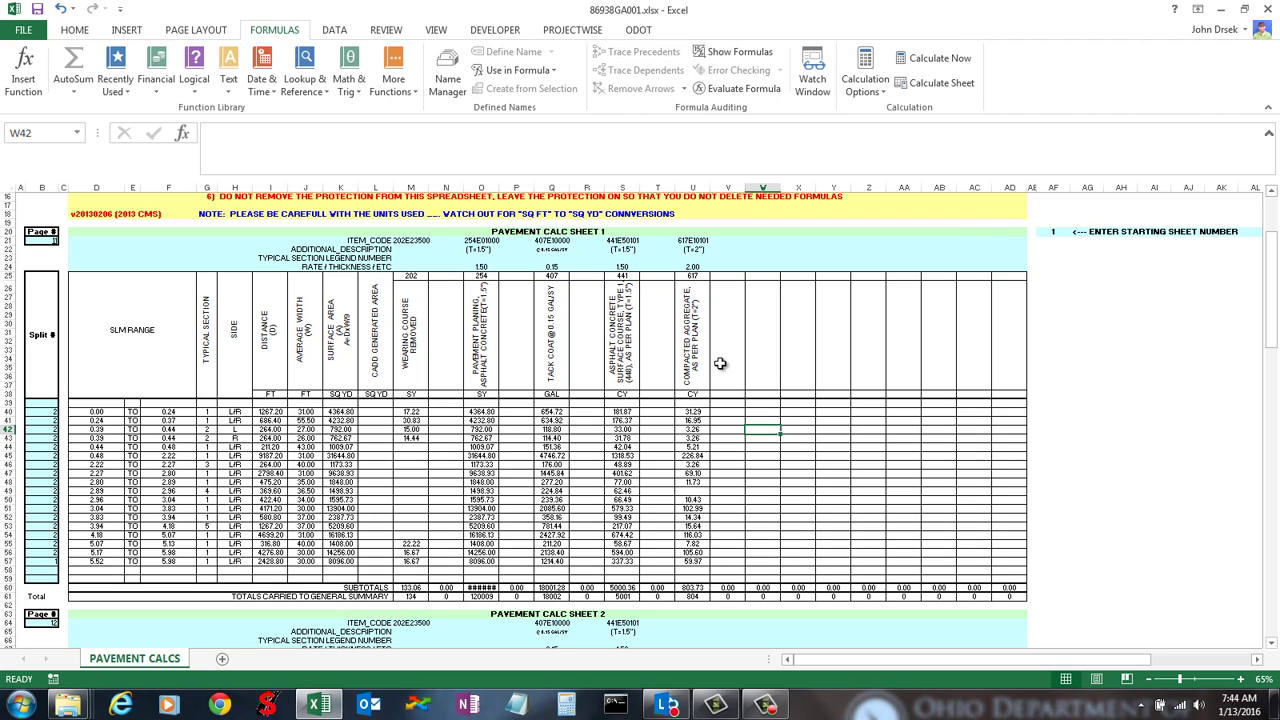
Examine the item header entry cells in rows 21 to 24, including the unused item column V.
click(740, 249)
key(Right)
key(Right)
click(670, 268)
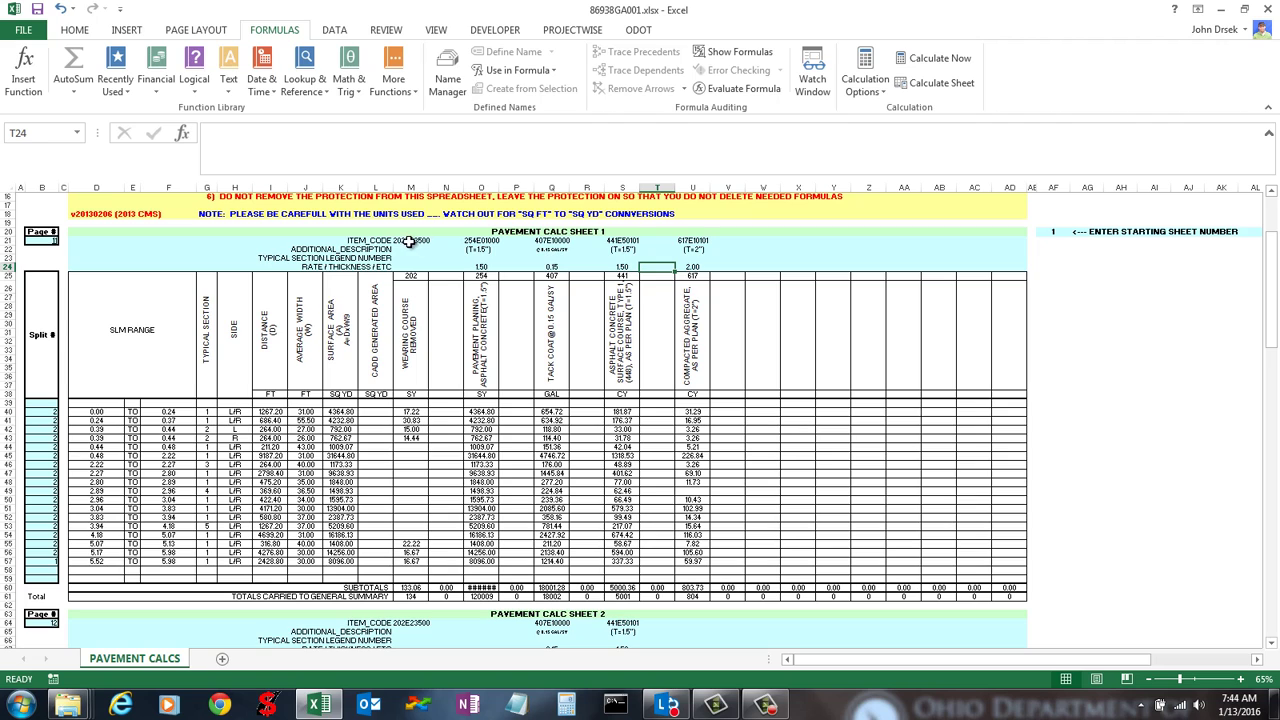
drag(409, 242, 690, 245)
click(740, 249)
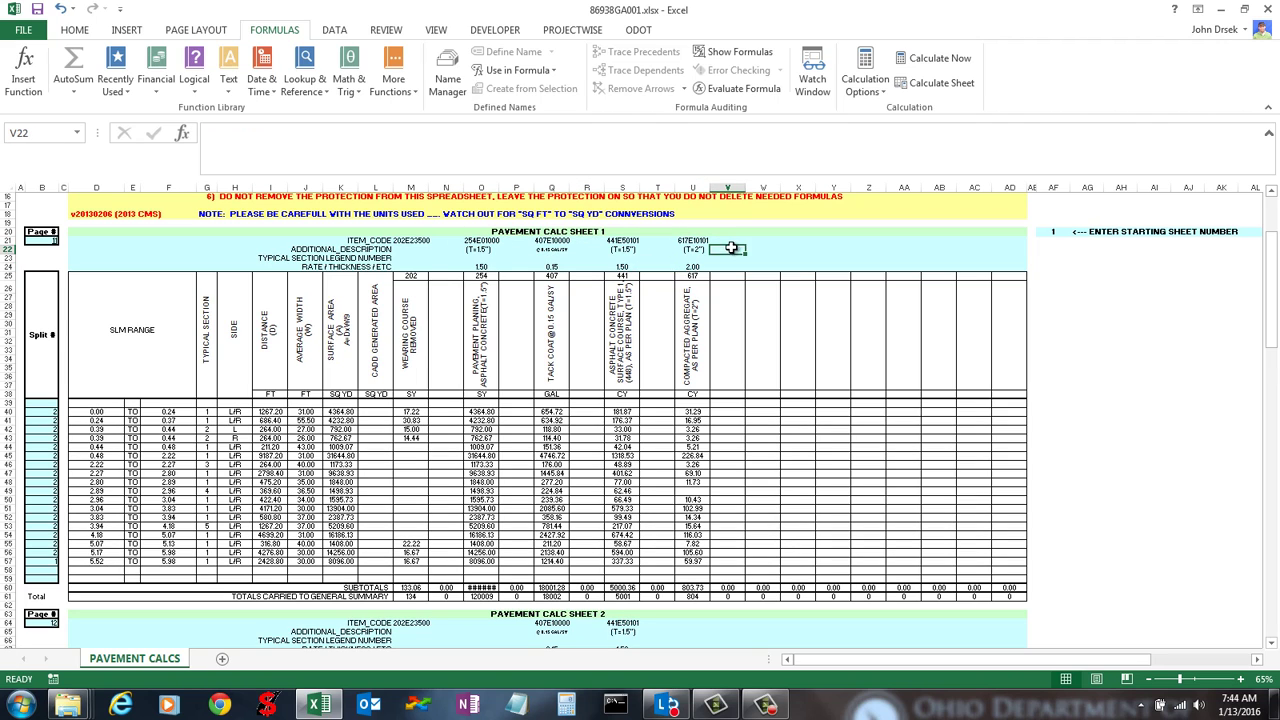
Review the ITEM_CODE row from M21 to U21 and the empty header cells out to column AD.
click(417, 241)
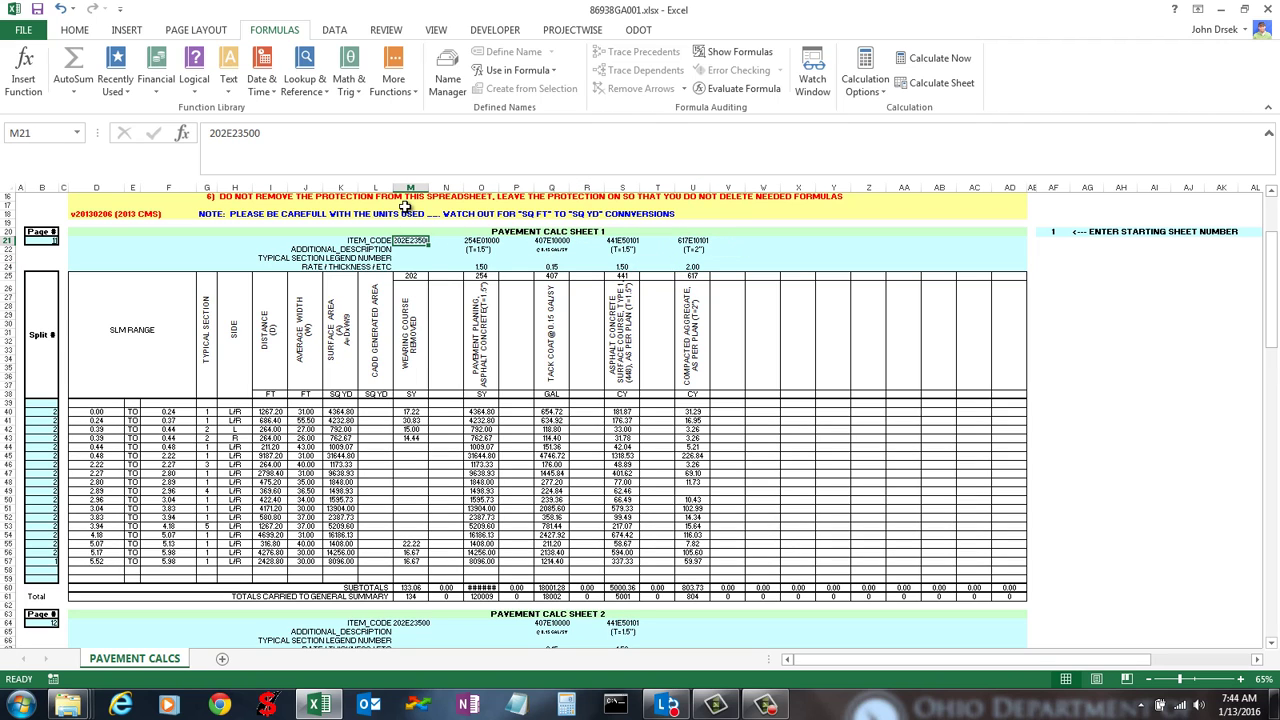
click(368, 242)
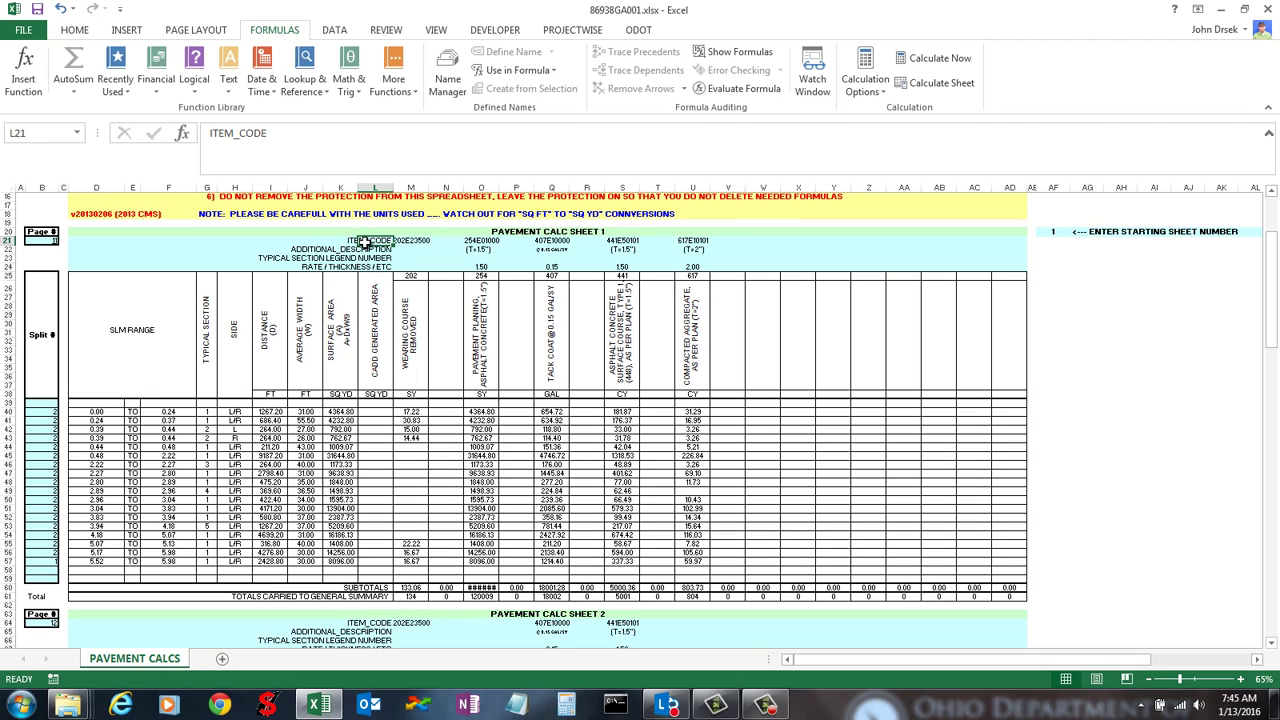
drag(403, 241, 700, 242)
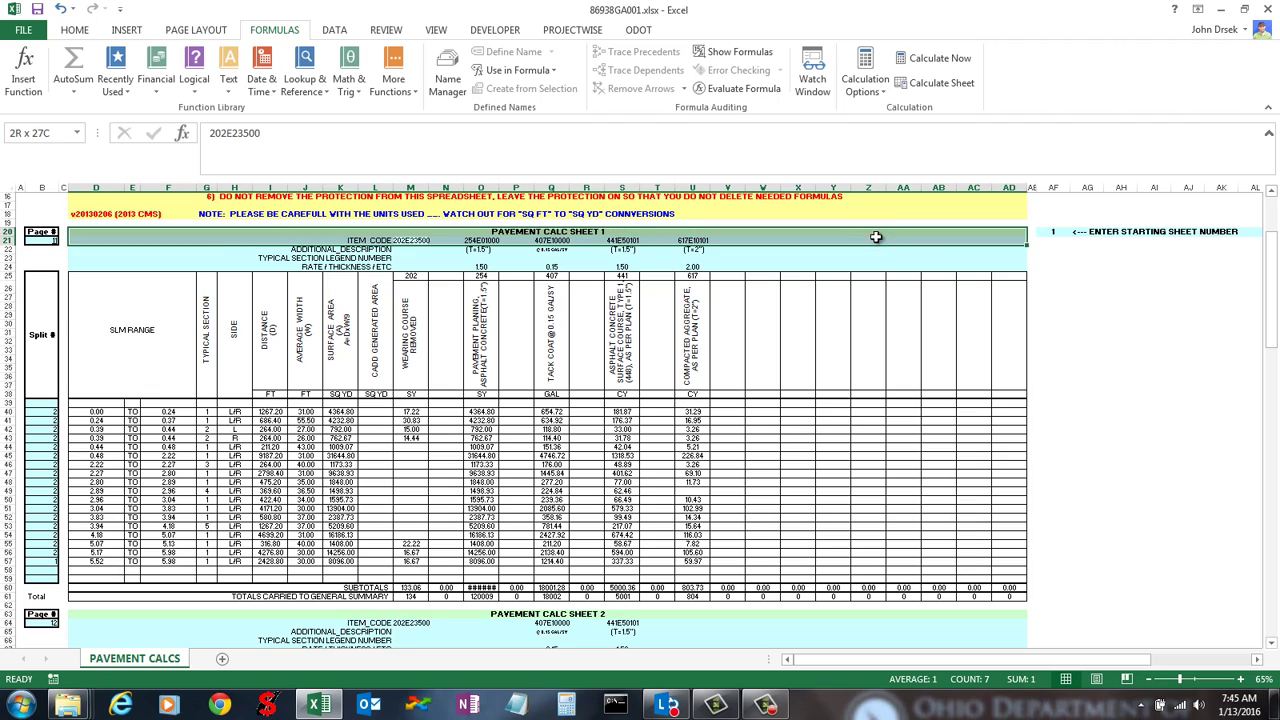
click(659, 276)
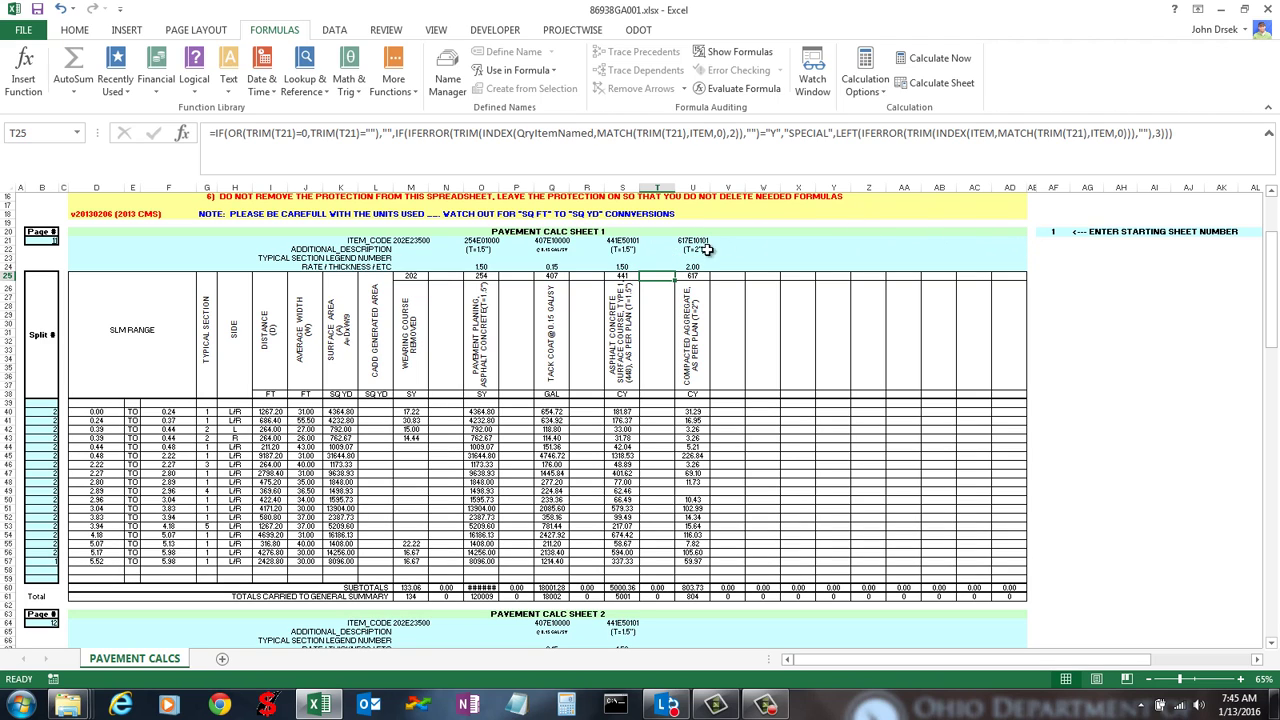
click(1010, 249)
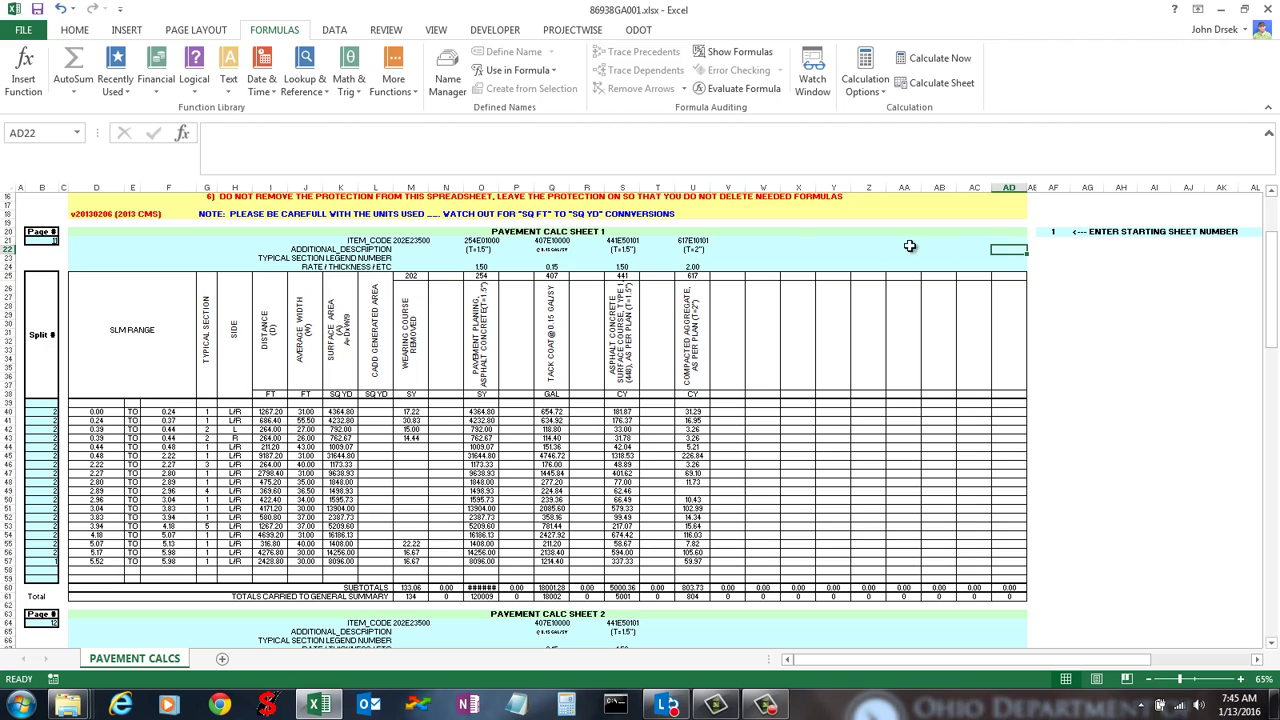
click(700, 242)
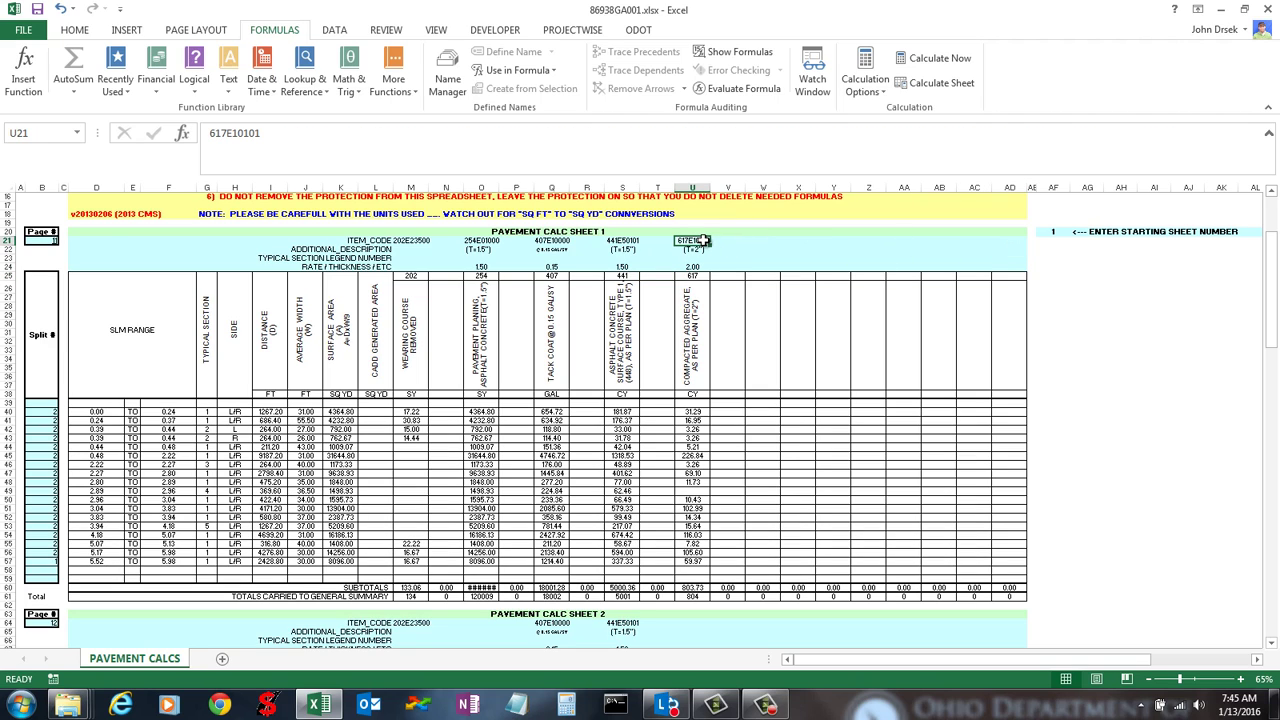
click(413, 242)
click(696, 243)
Try an entry in the empty cell AH21 outside the table, then remove the protection from the PAVEMENT CALCS sheet.
click(1108, 242)
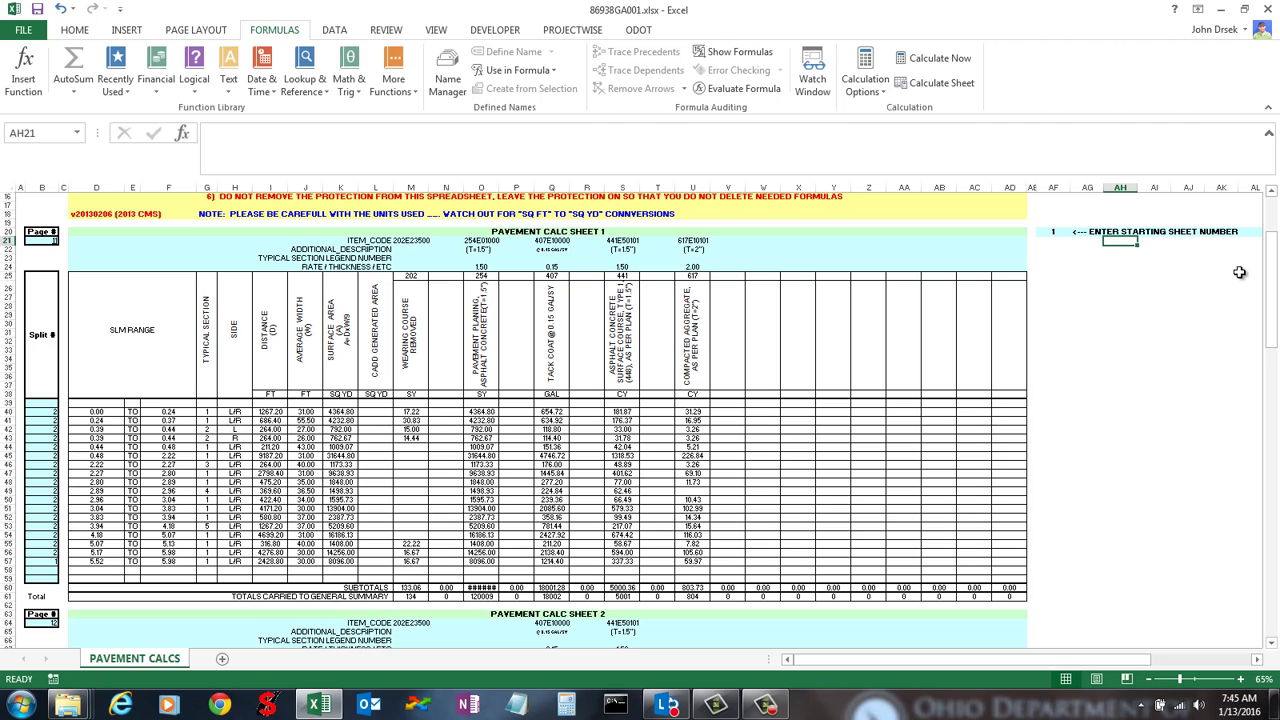
key(1)
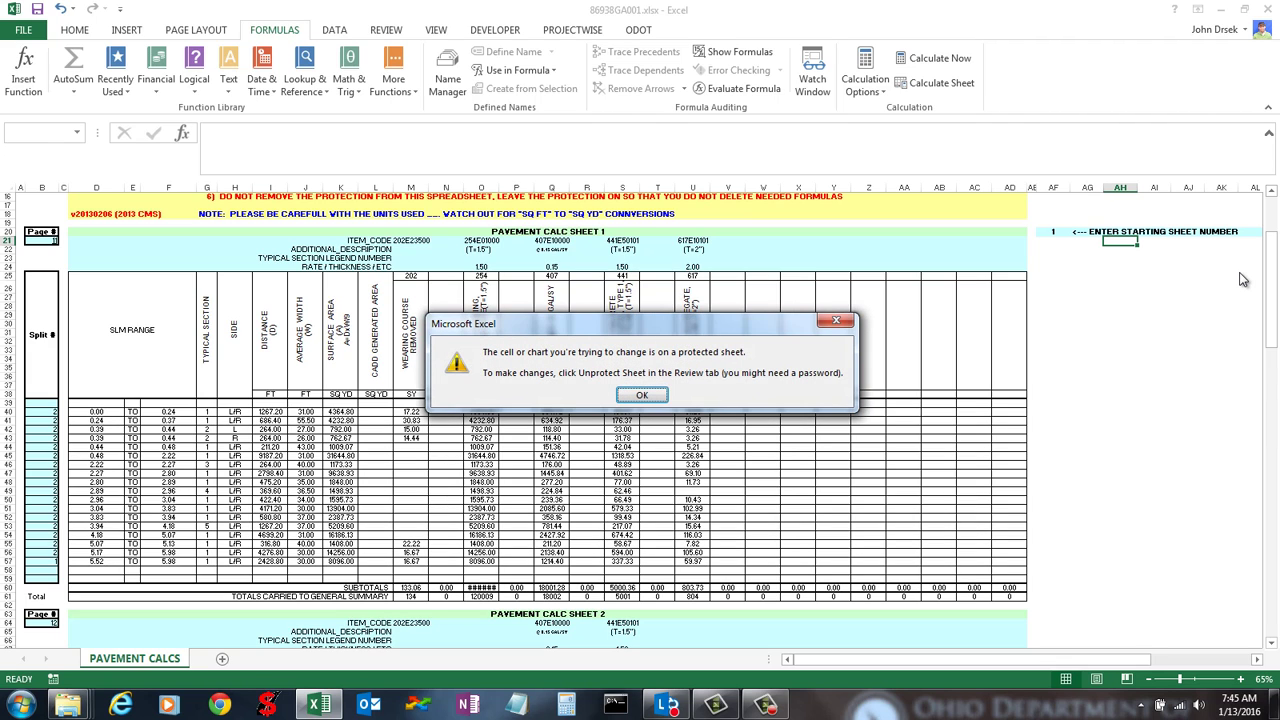
click(642, 397)
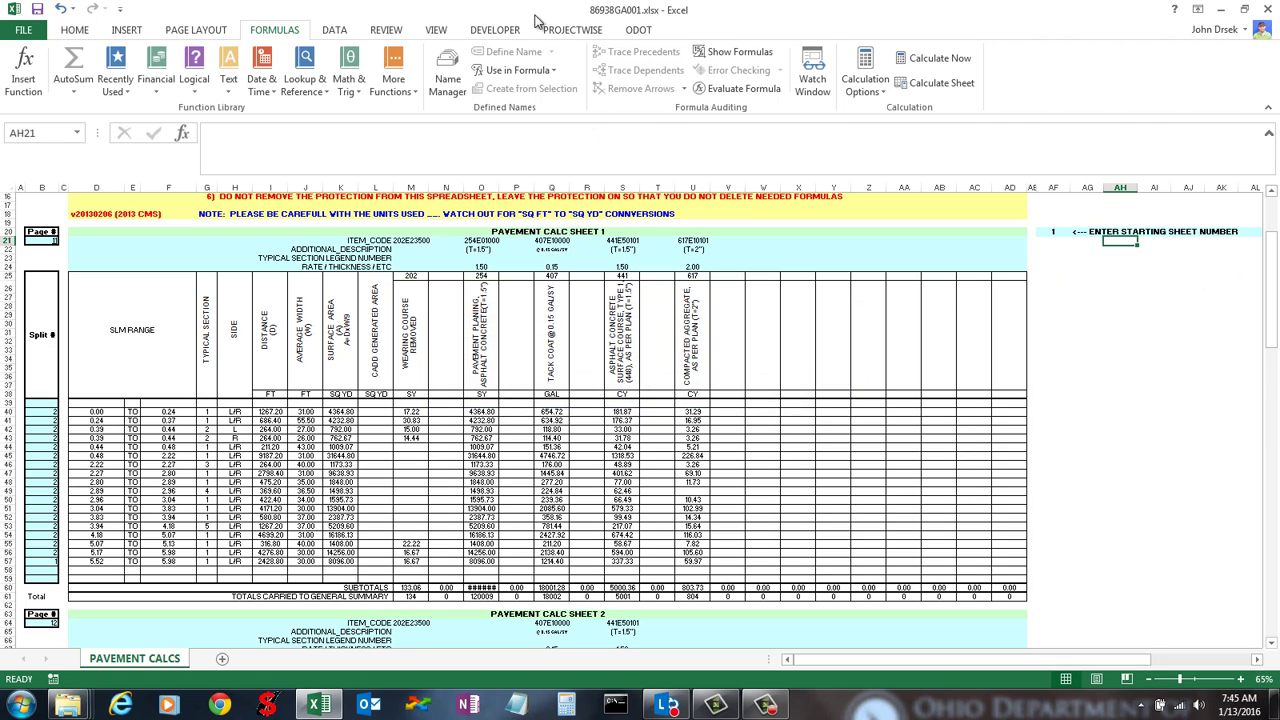
click(386, 30)
click(486, 80)
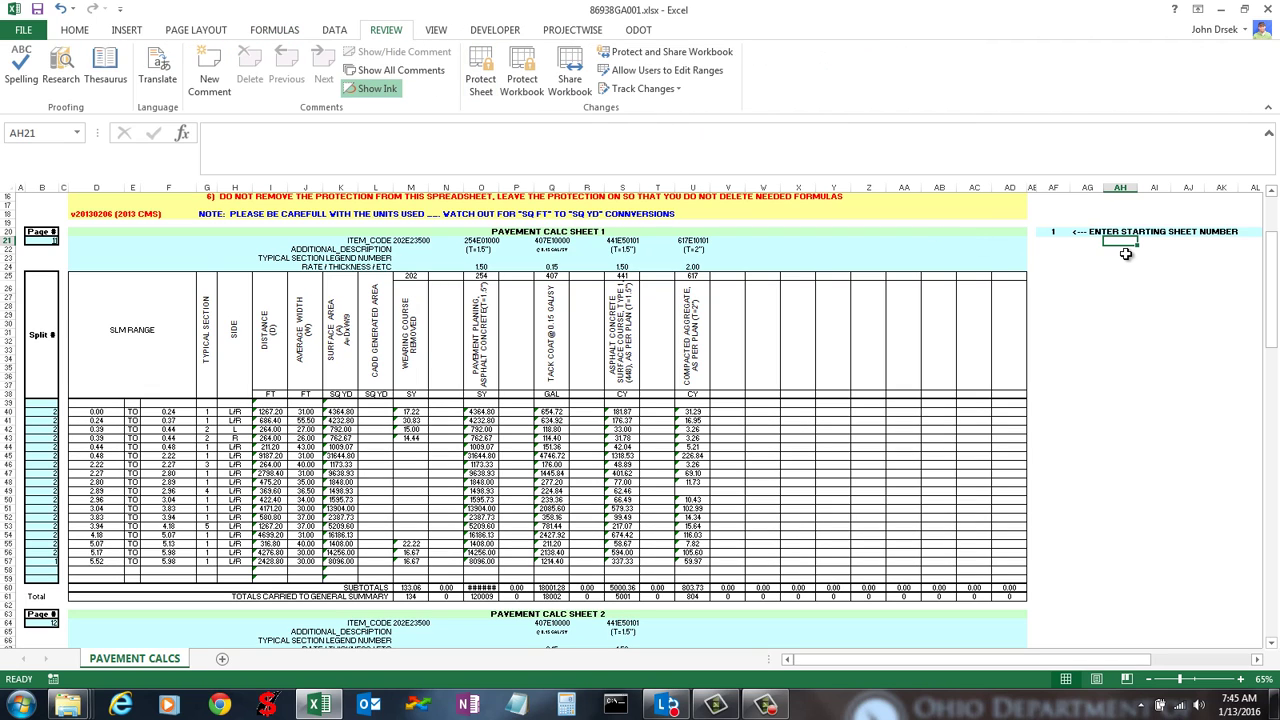
Enter the sample item code 254E01000 in cell AH21 and the sample quantity 50 in cell AH40.
text(254E01000)
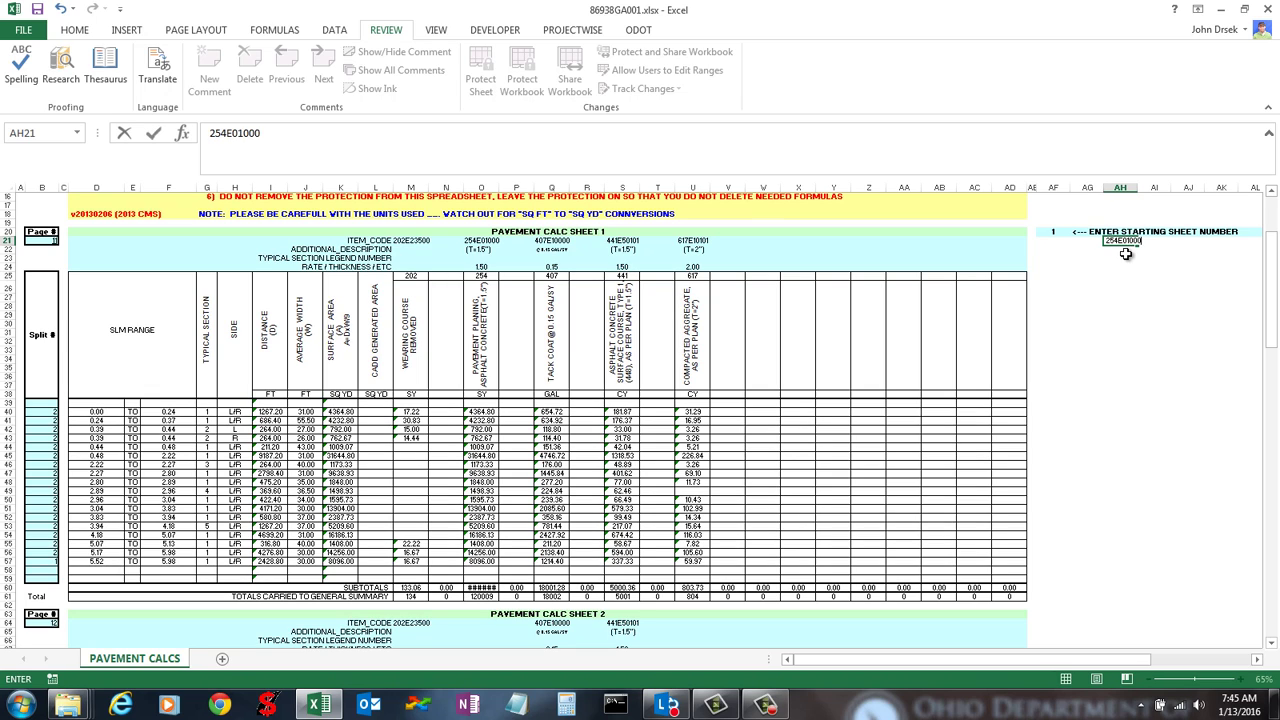
key(Return)
click(1120, 411)
text(50)
key(Return)
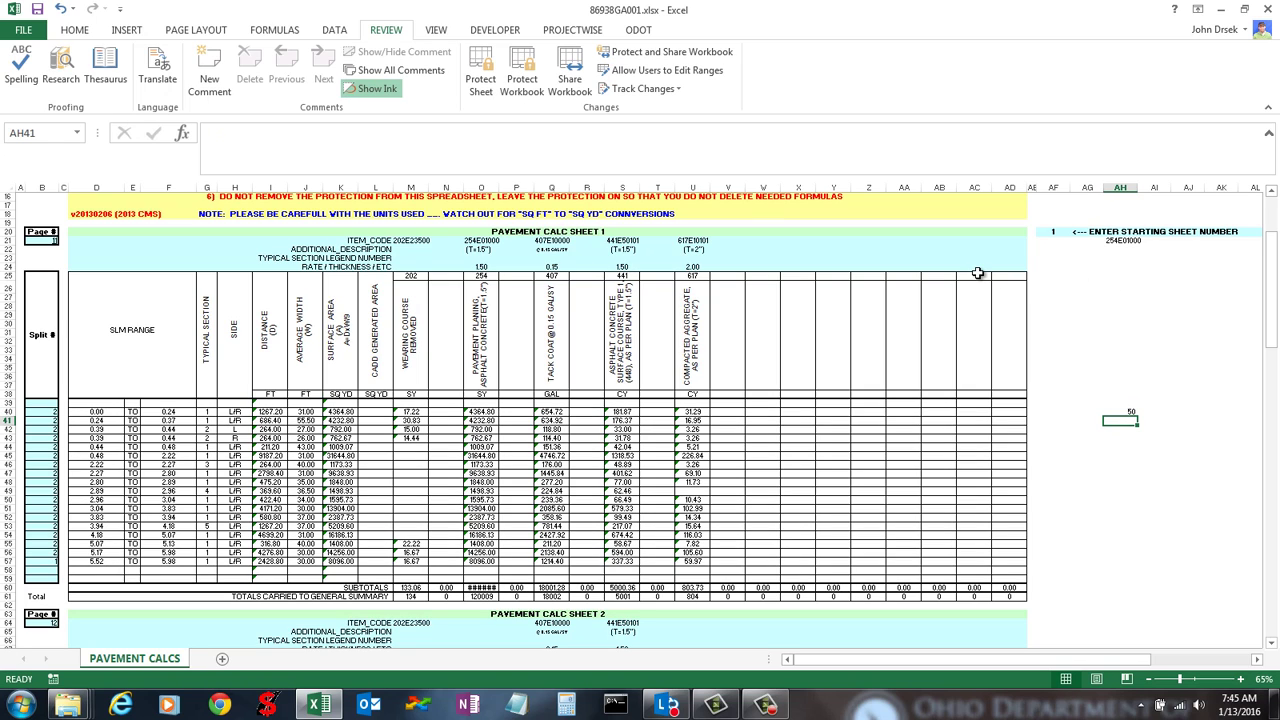
Point out the sample item code and quantity outside the table, then clear cells AH21 to AH40.
click(1120, 241)
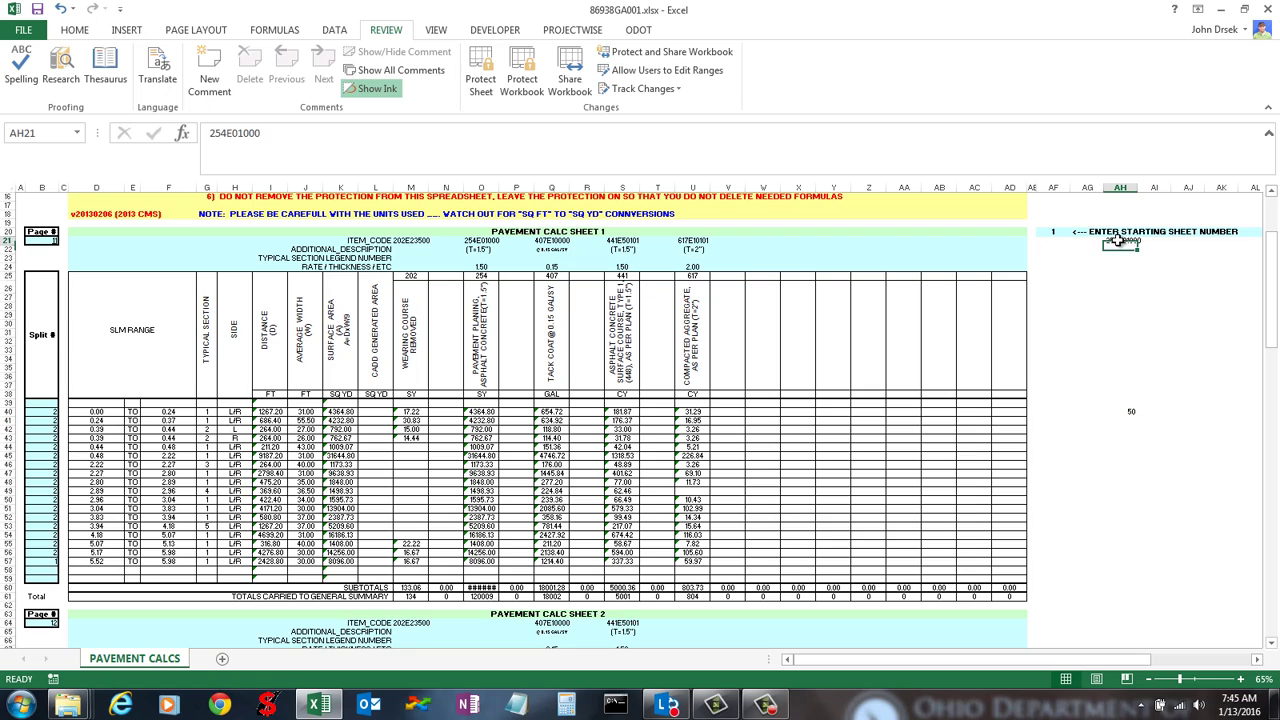
drag(1120, 241, 1128, 414)
click(1128, 411)
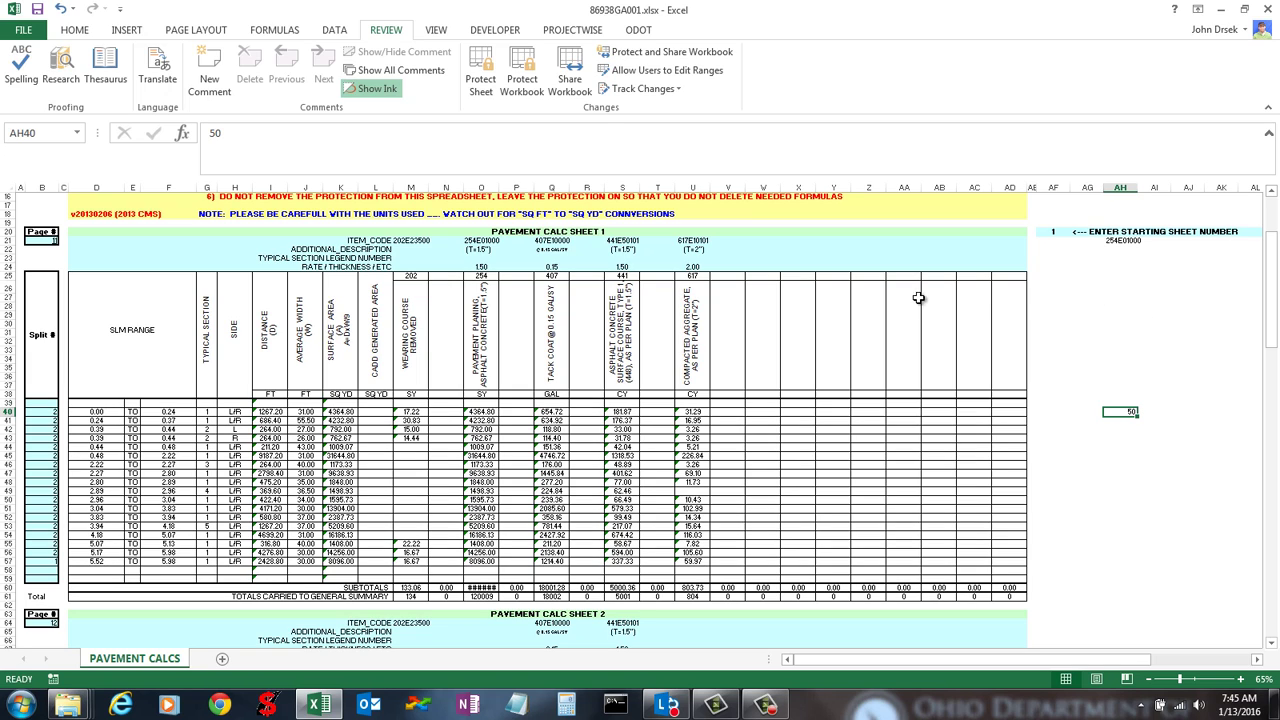
click(1087, 311)
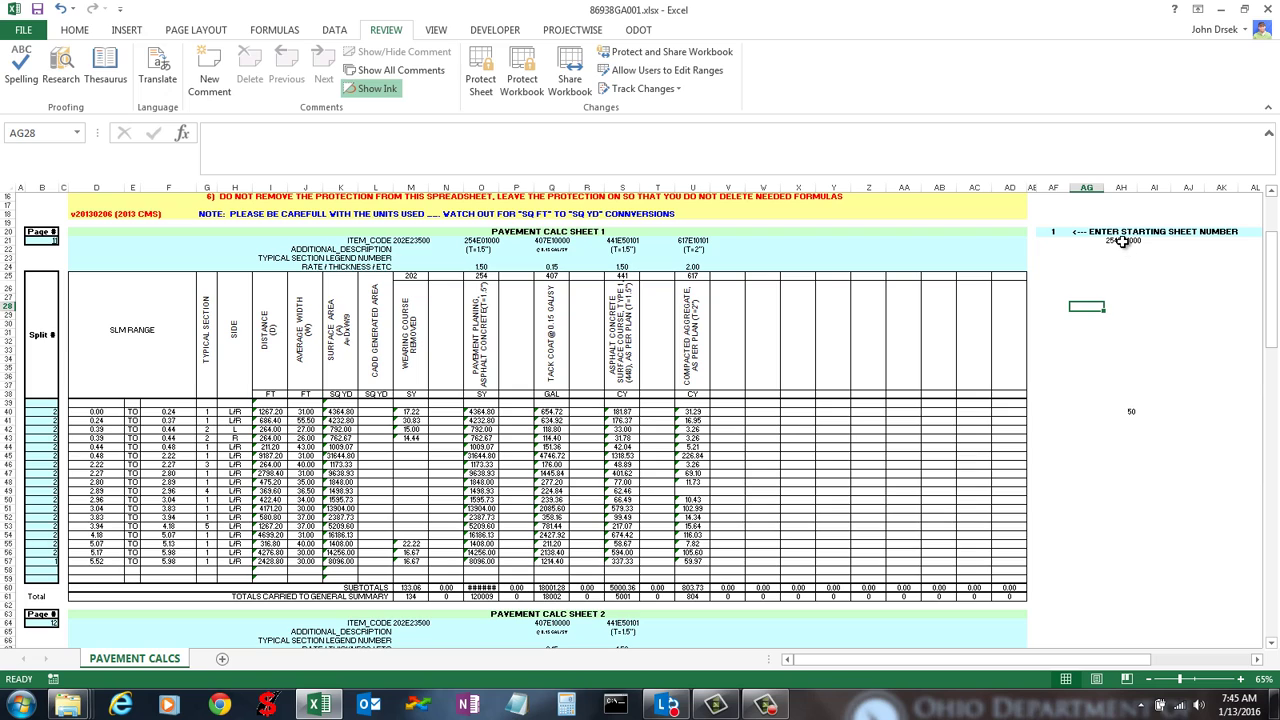
drag(1122, 241, 1123, 411)
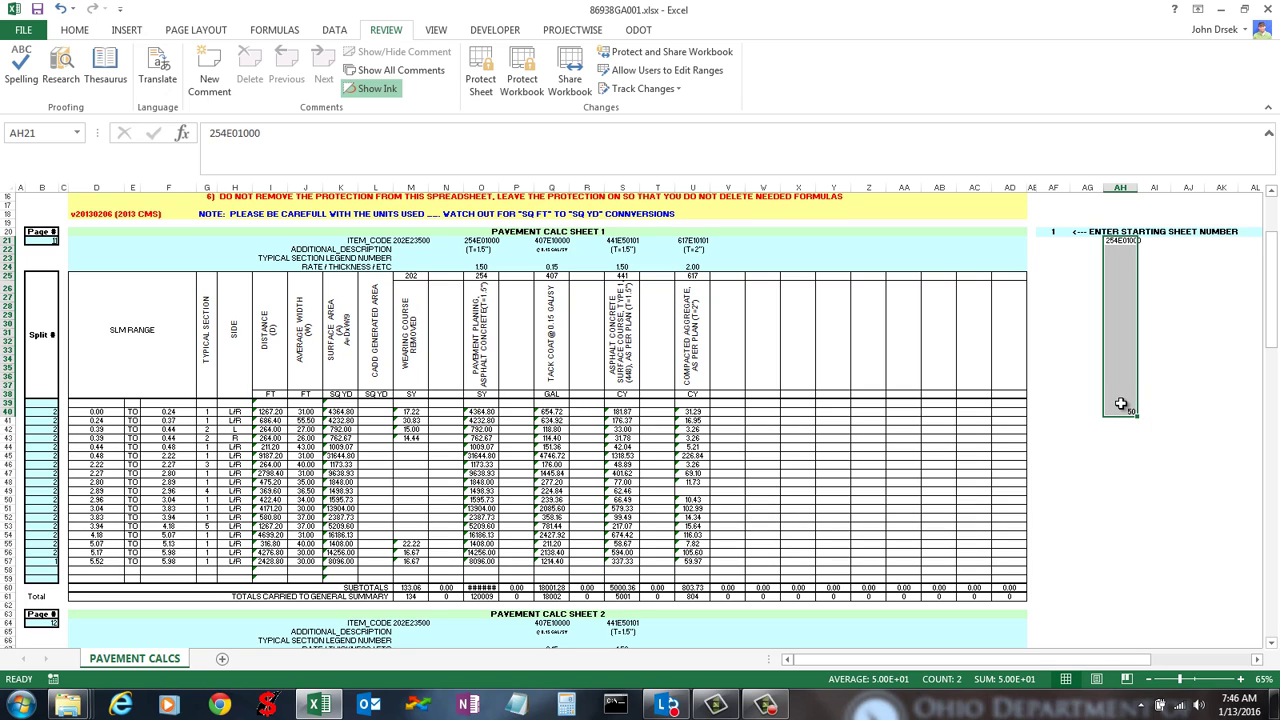
click(964, 366)
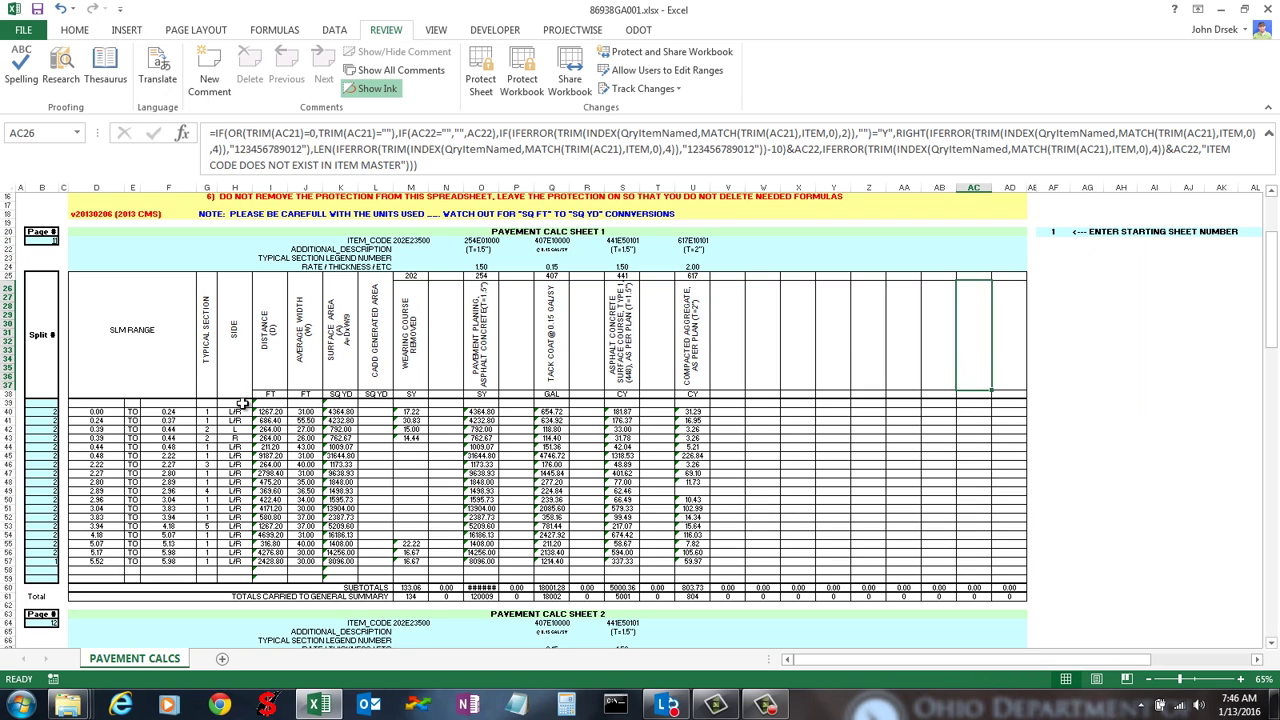
Inspect the Totals Carried to General Summary formulas in row 61 for items 254 and 407, and the quantity formula in O56.
click(36, 597)
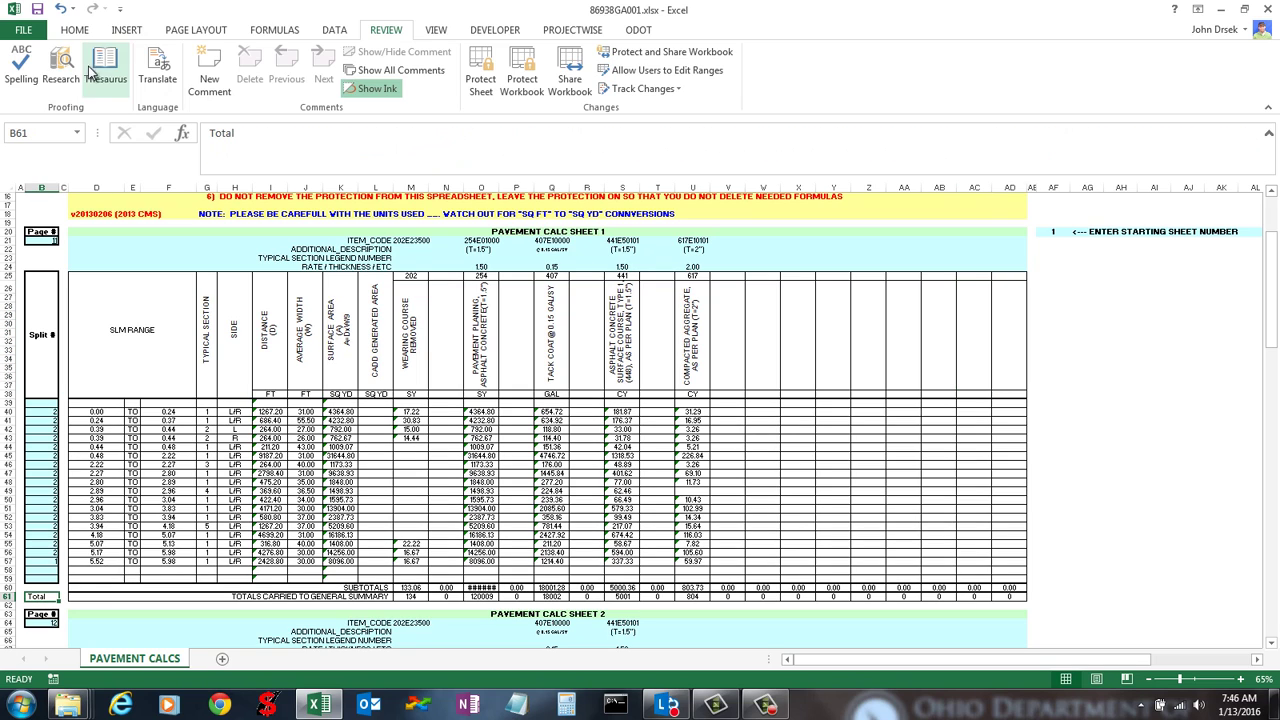
click(483, 596)
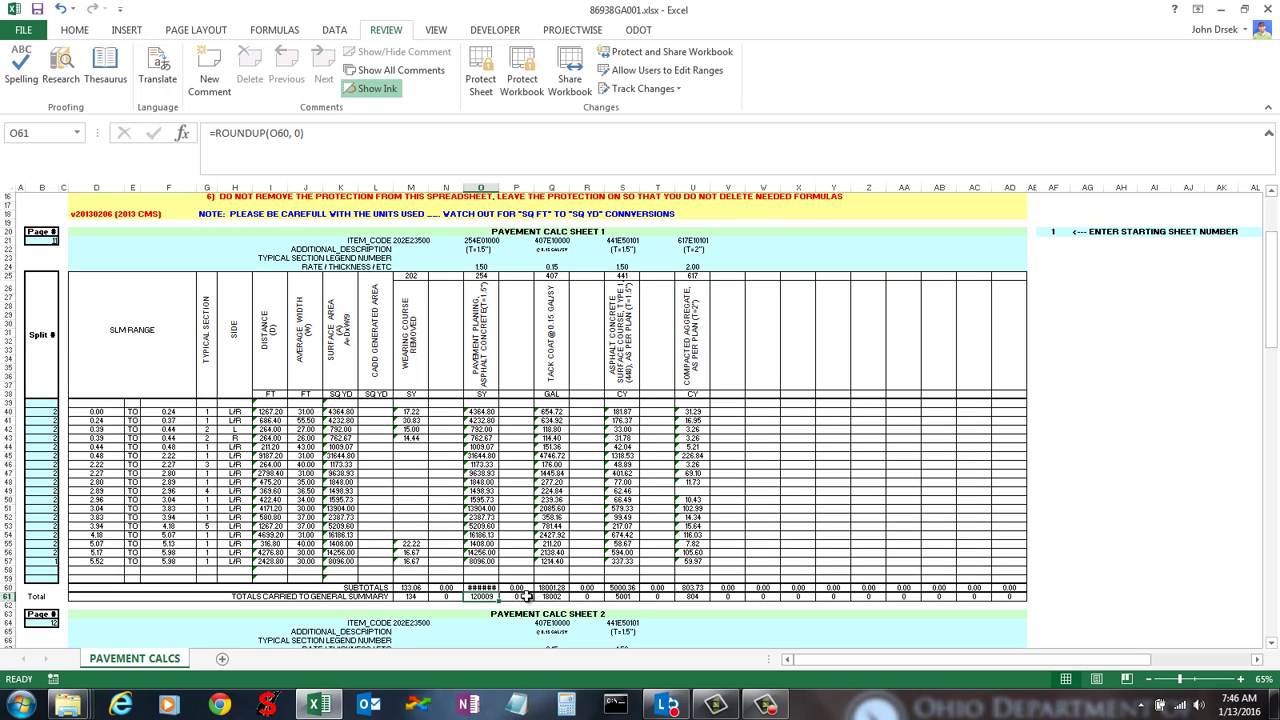
click(526, 597)
click(556, 596)
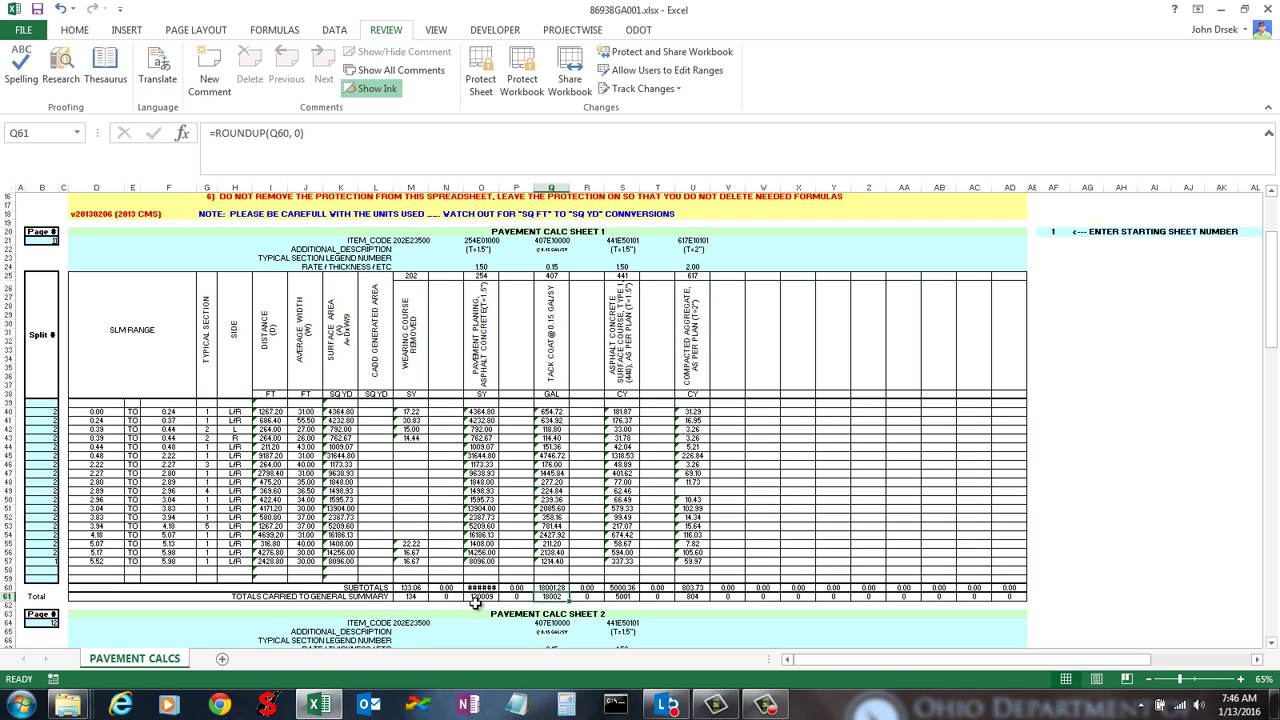
click(478, 597)
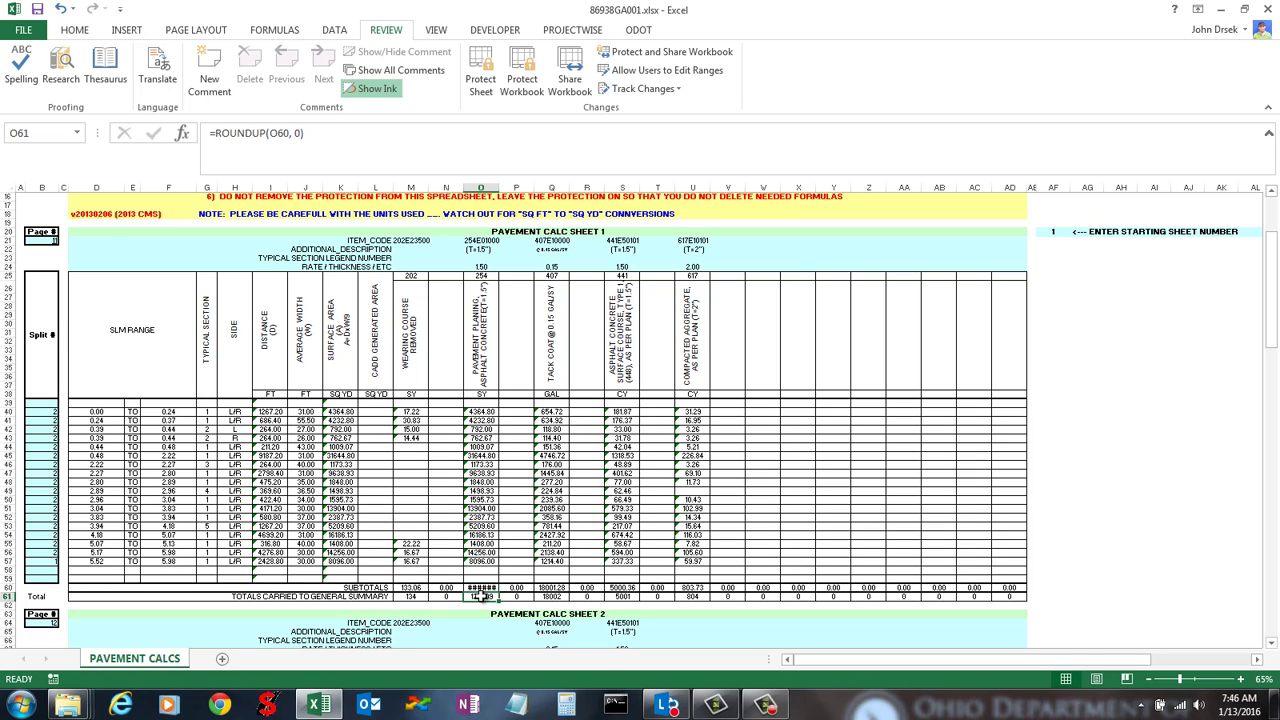
click(483, 553)
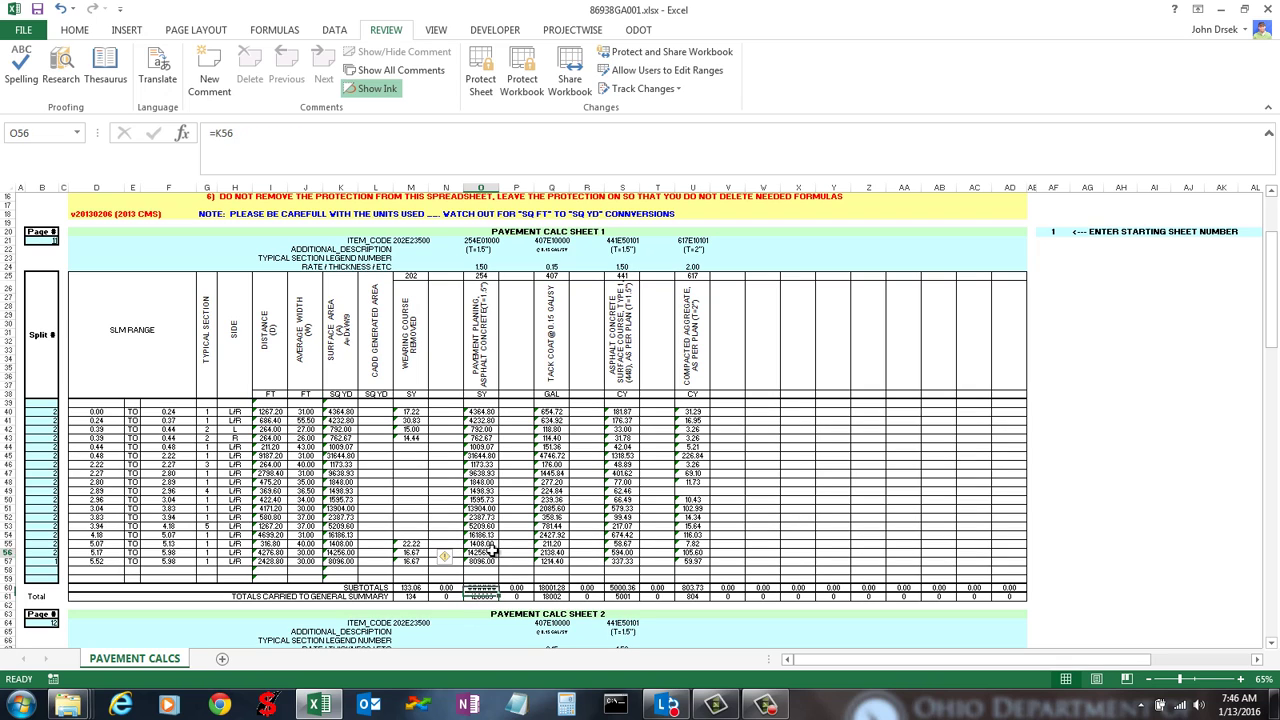
click(761, 467)
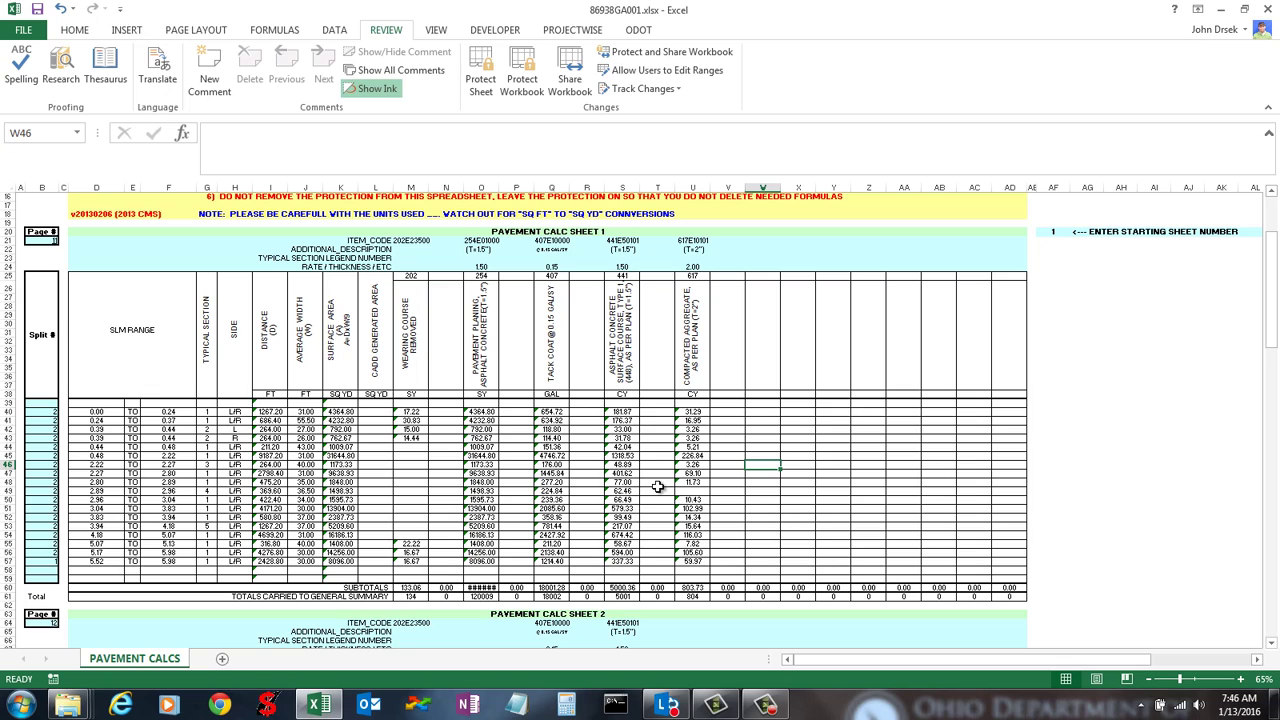
Examine the Distance, Average Width, Surface Area and CADD Generated Area column headers of Pavement Calc Sheet 1.
drag(268, 342, 310, 340)
click(310, 344)
click(270, 340)
click(305, 340)
click(350, 340)
click(366, 342)
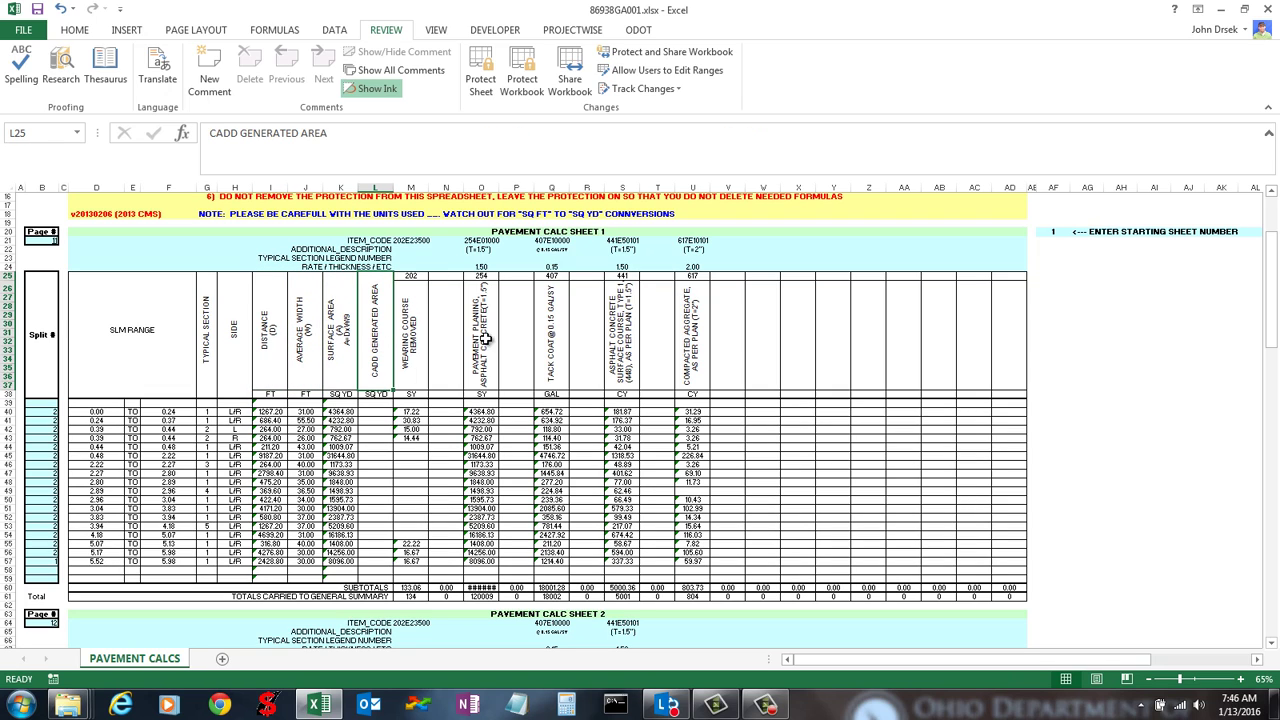
click(340, 340)
click(270, 356)
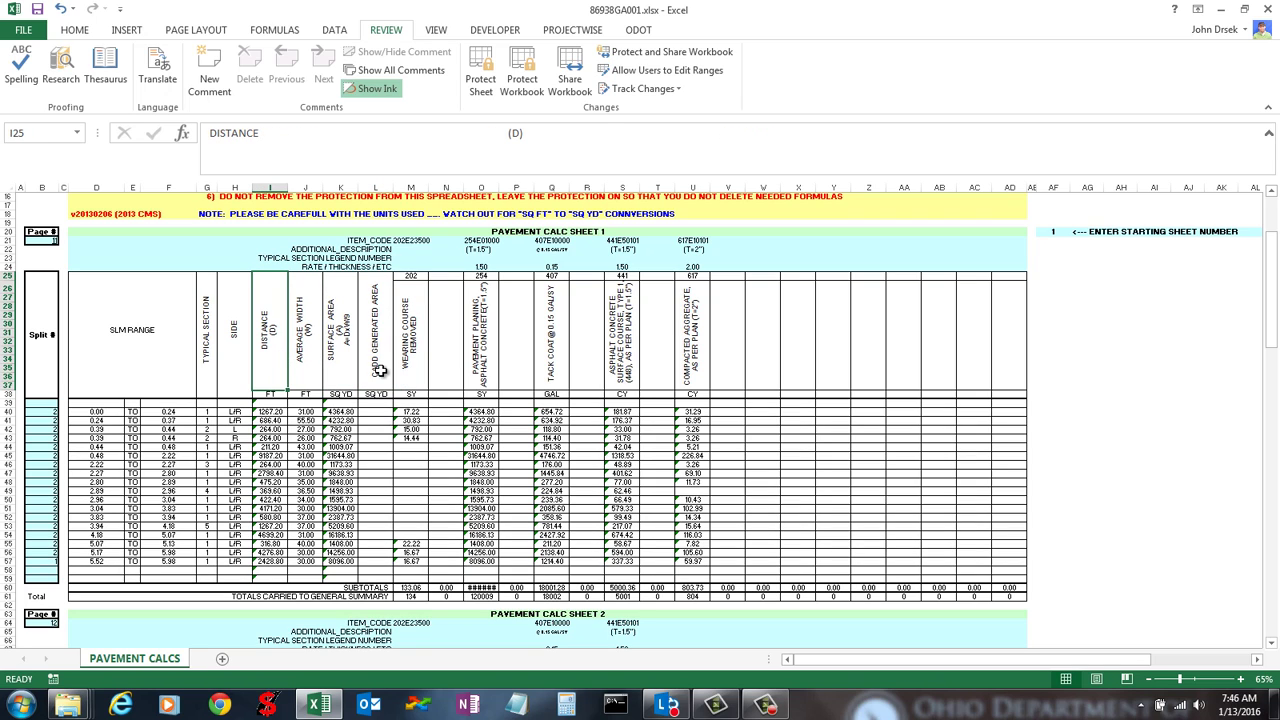
click(365, 364)
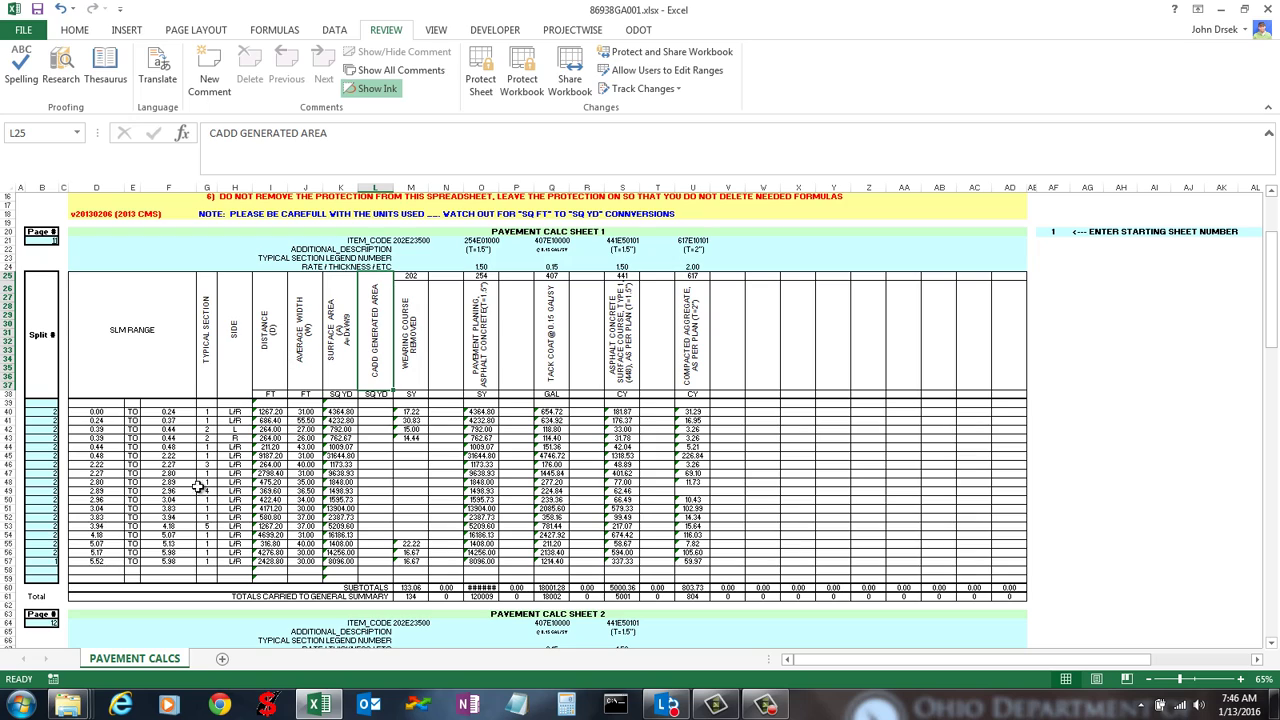
Check the Page # cell of Pavement Calc Sheet 2 and highlight the blank row 62 separating it from Sheet 1.
click(48, 607)
scroll(70, 578, down, 1)
scroll(630, 292, down, 6)
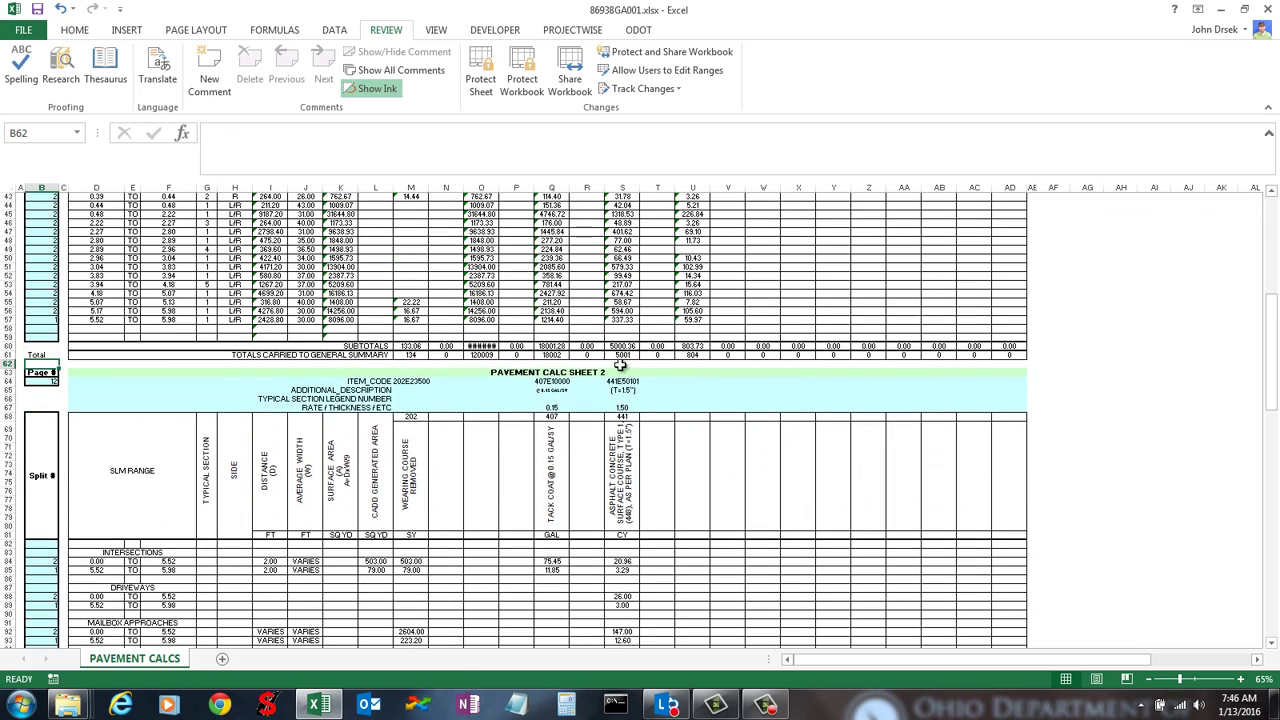
click(38, 380)
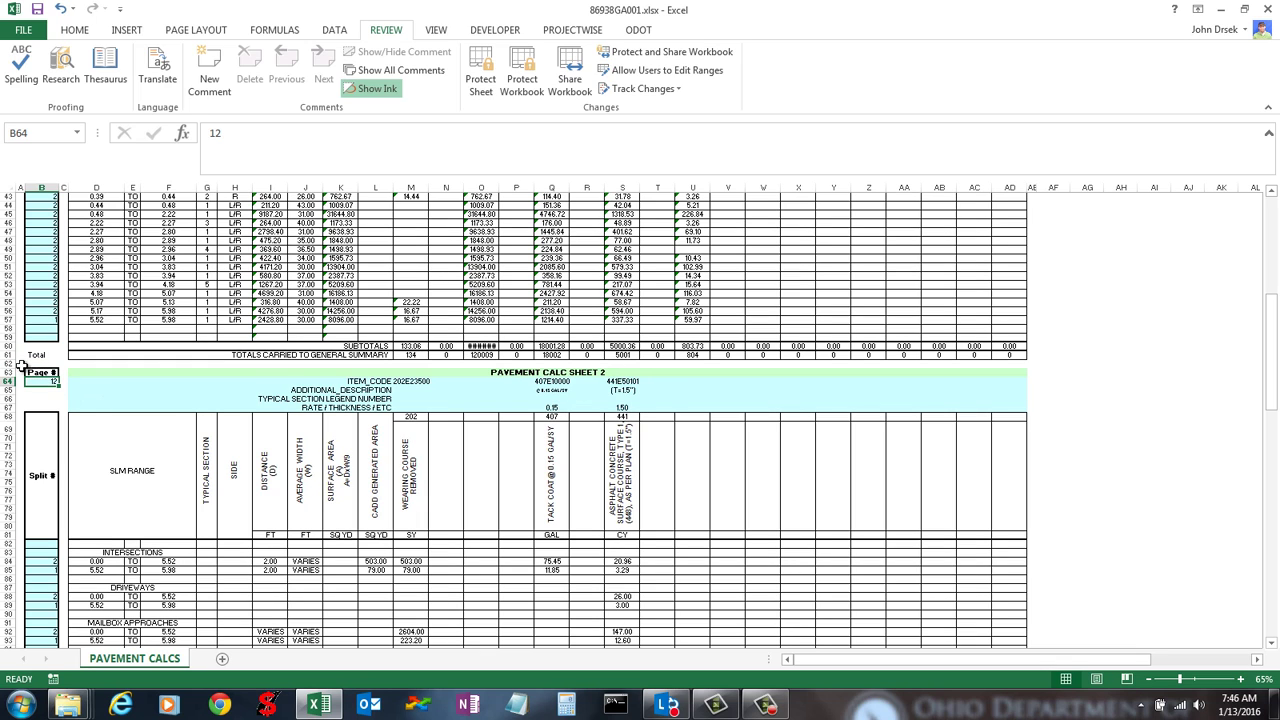
drag(20, 362, 1195, 365)
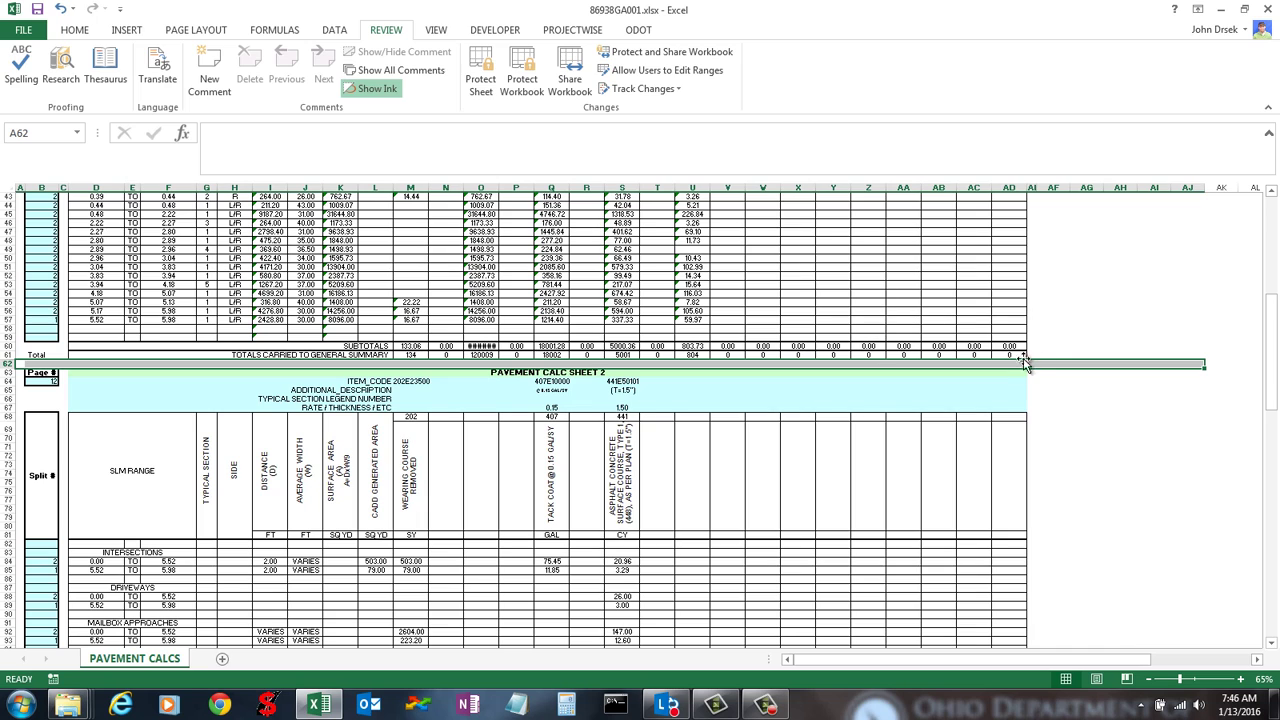
Compare the item columns of Pavement Calc Sheet 2 with the matching columns of Sheet 1.
click(716, 509)
click(692, 276)
click(658, 470)
click(645, 276)
click(616, 306)
click(480, 506)
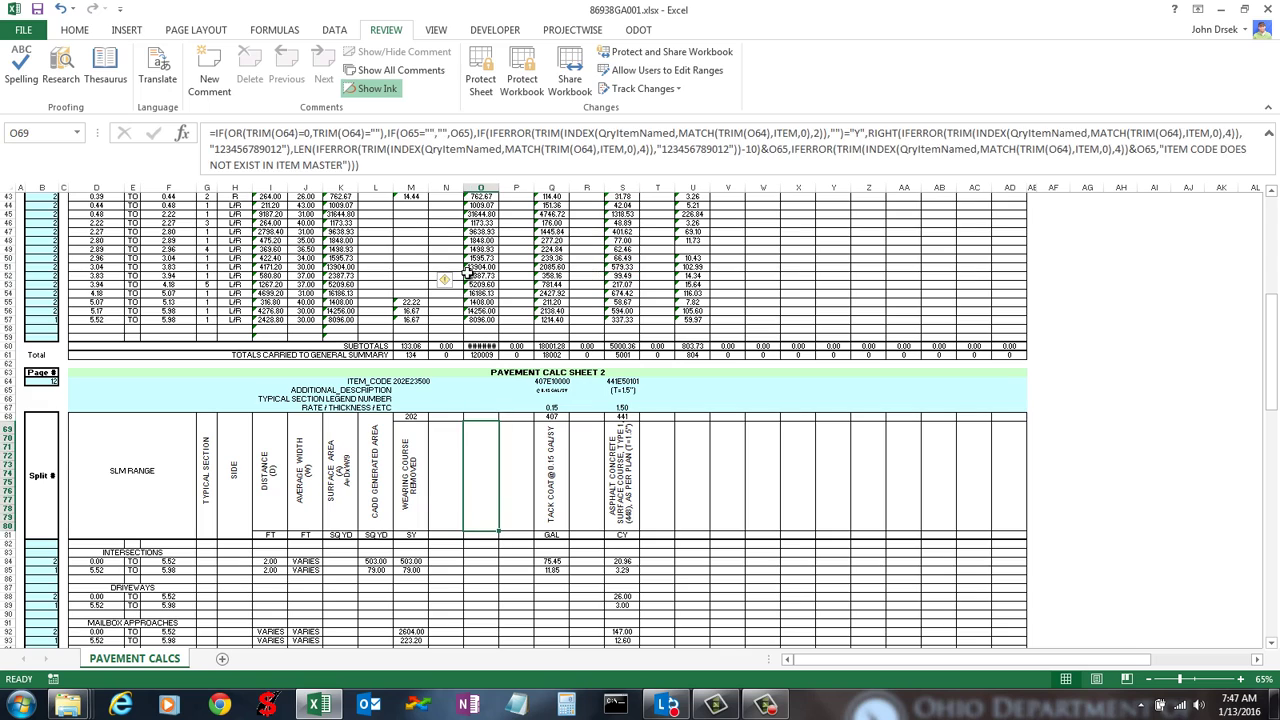
click(342, 293)
Review Pavement Calc Sheets 3 and 4 down to the end of the worksheet, including the empty area below row 190.
scroll(396, 328, down, 20)
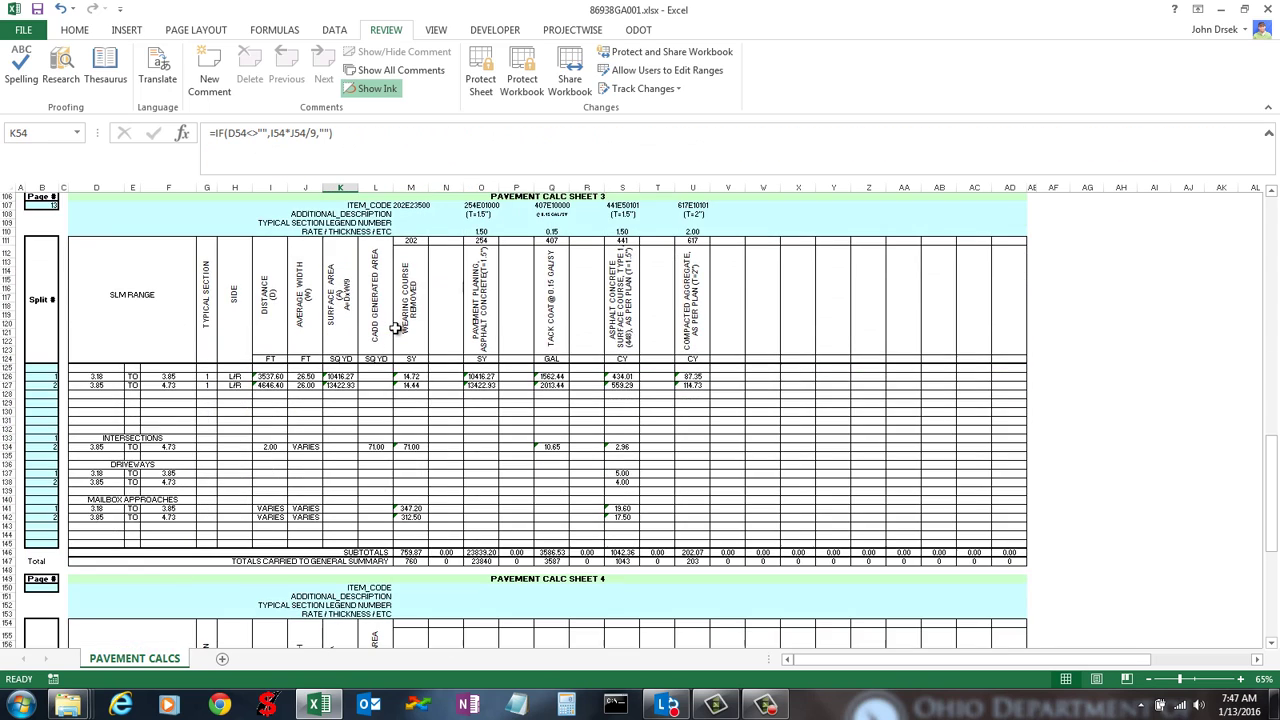
scroll(396, 328, down, 11)
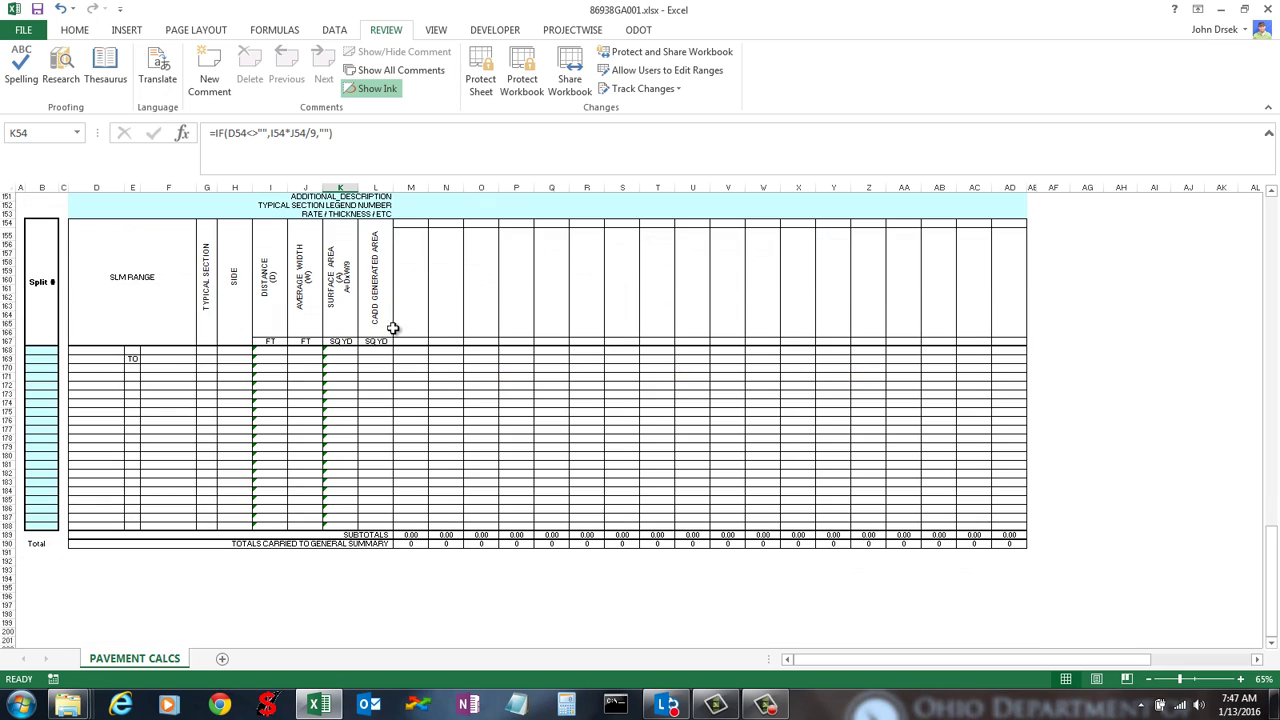
click(77, 561)
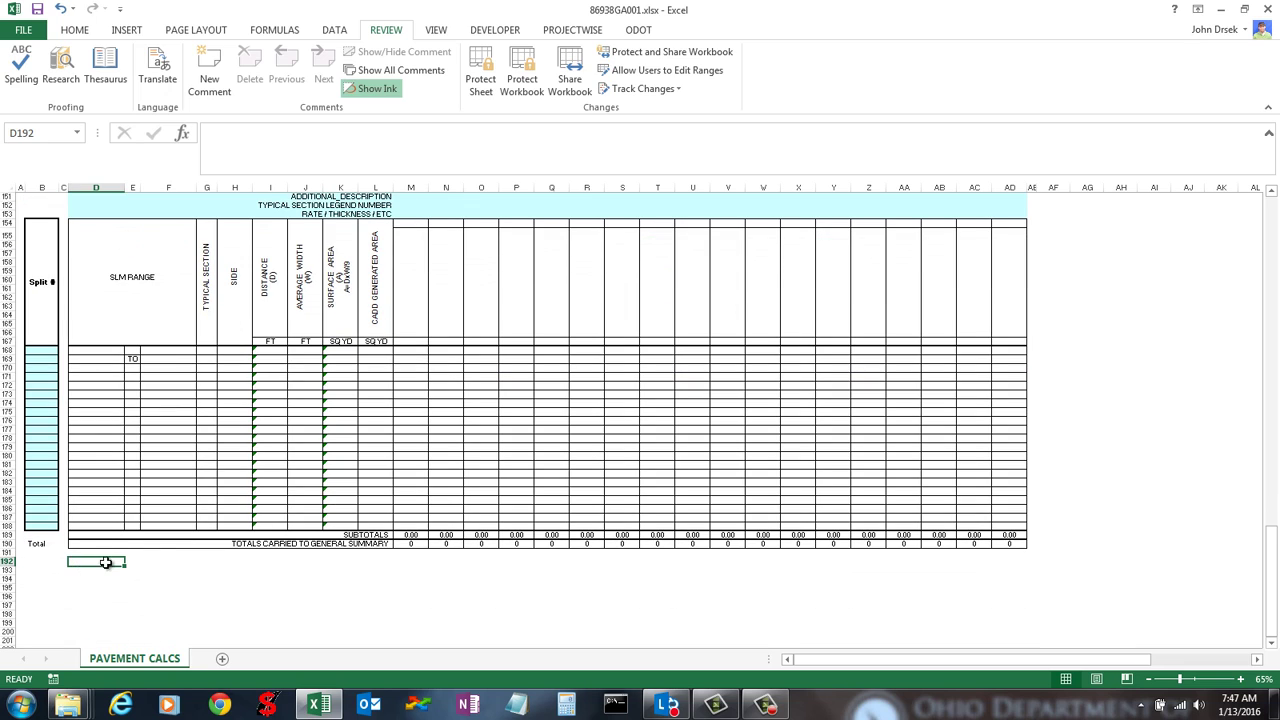
scroll(143, 560, up, 19)
scroll(152, 563, up, 20)
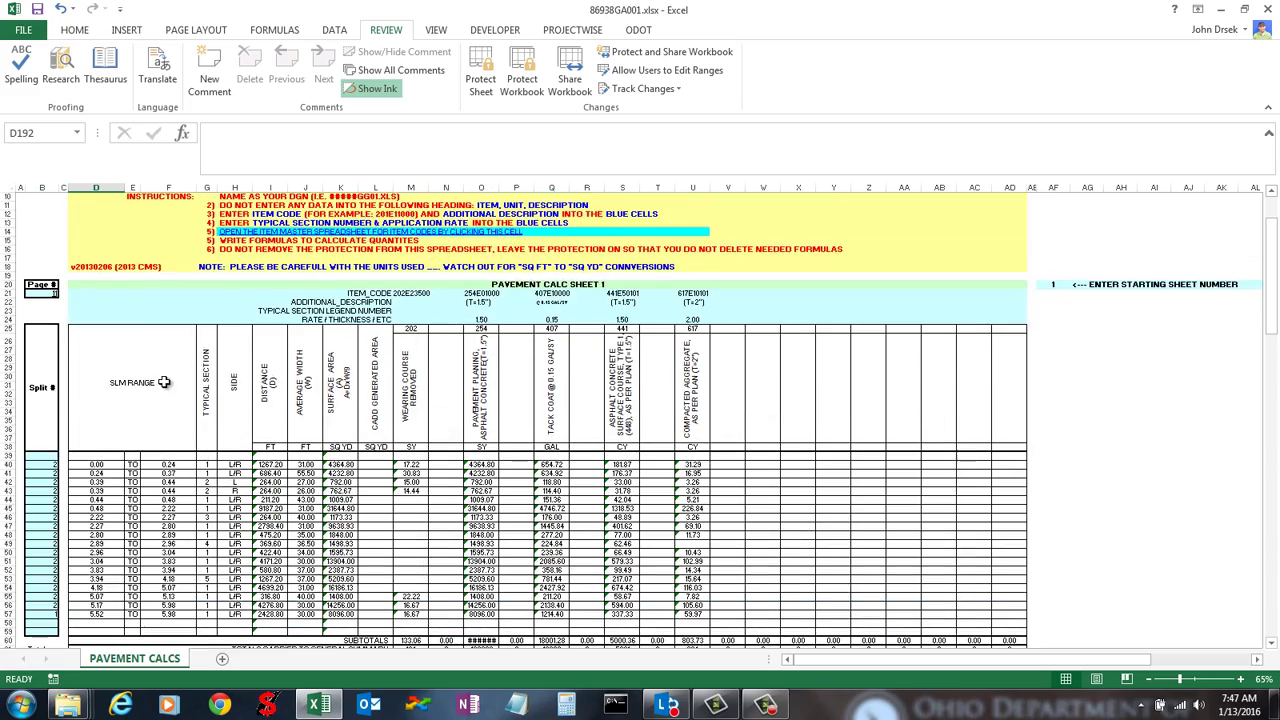
Compare the SLM Range, Typical Section and Side columns across Pavement Calc Sheets 1, 2 and 3.
scroll(163, 382, down, 10)
click(177, 400)
click(137, 494)
click(212, 320)
scroll(209, 320, down, 8)
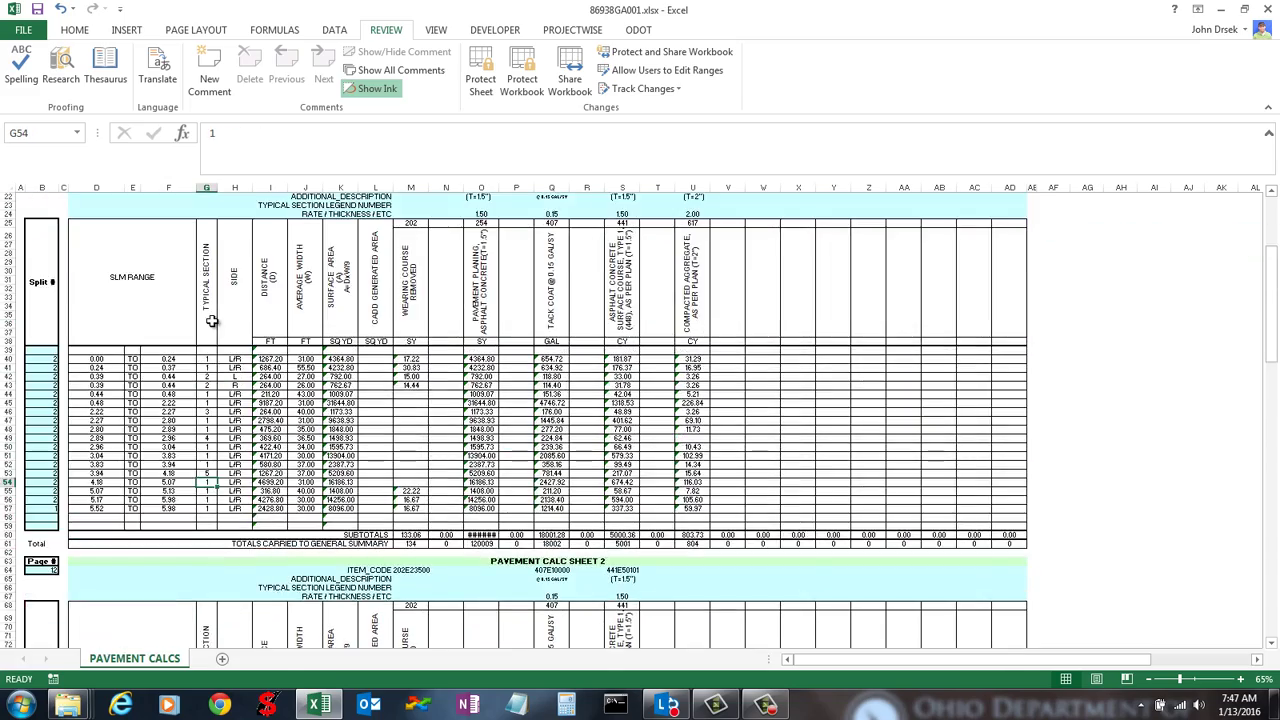
scroll(209, 320, up, 3)
click(207, 350)
scroll(242, 305, down, 13)
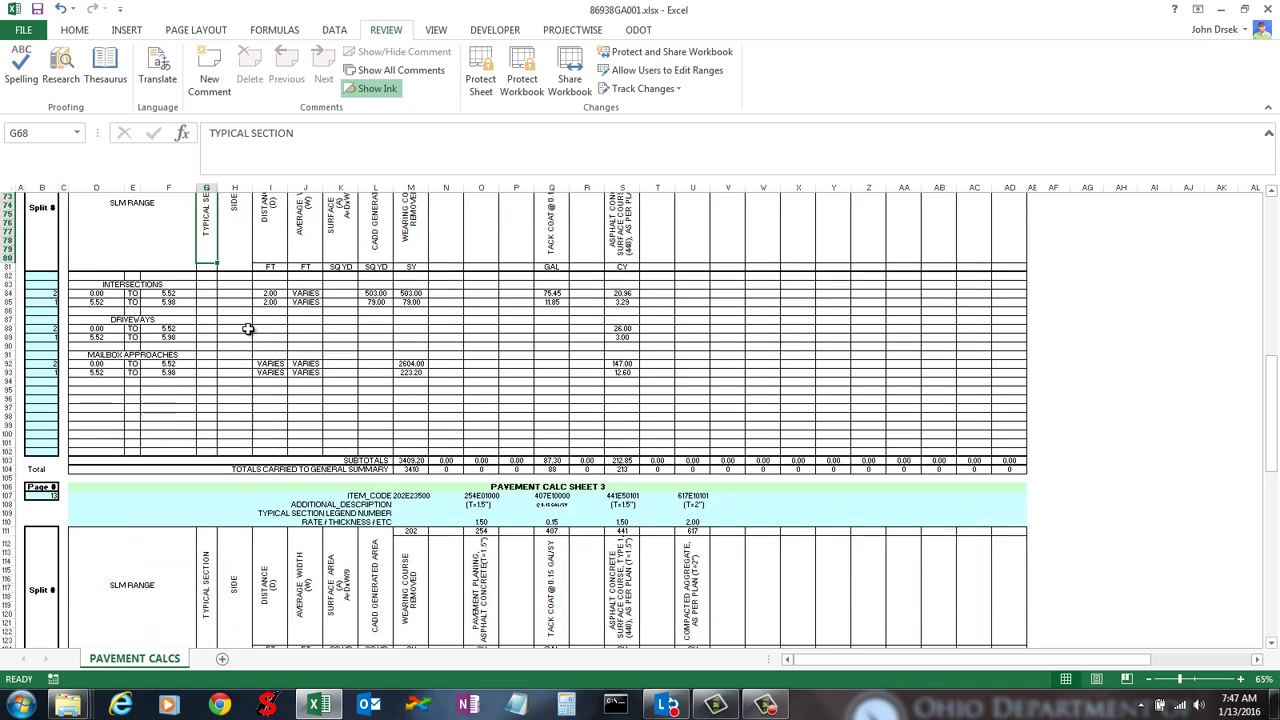
click(237, 437)
scroll(237, 437, down, 5)
scroll(237, 430, down, 1)
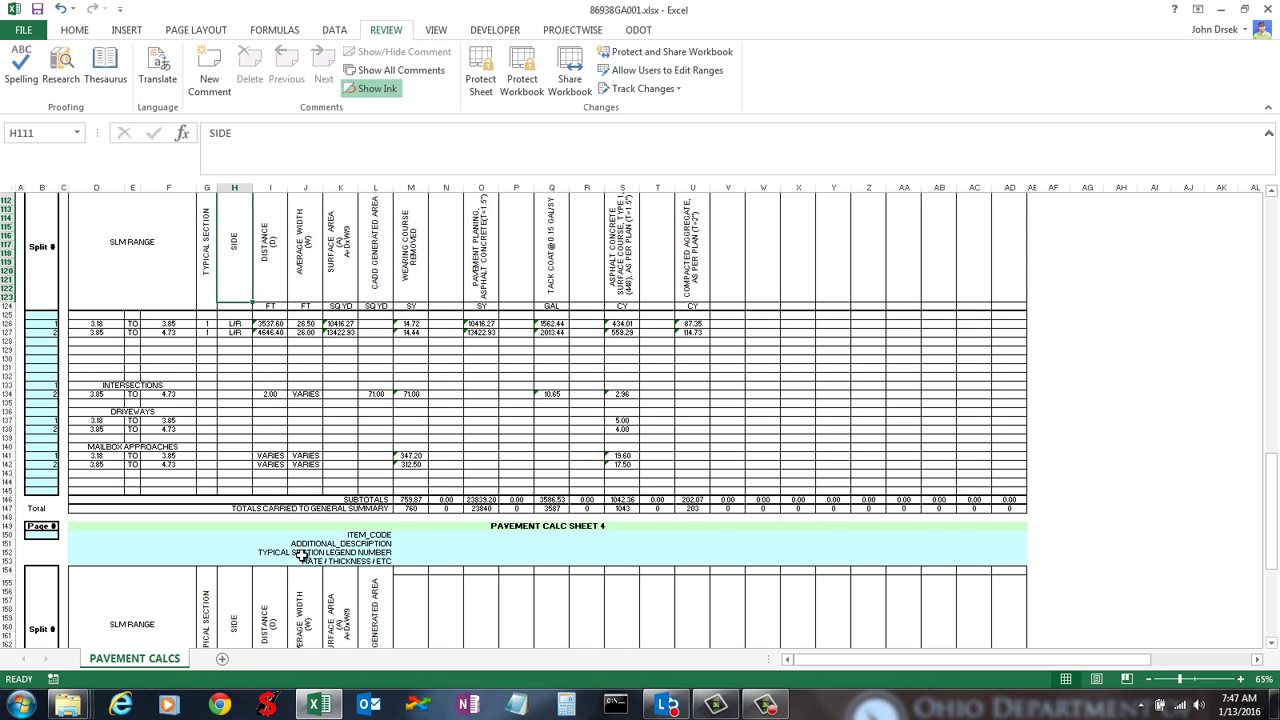
Inspect the lookup formulas for the item description in M26 and the item number in M25 of Pavement Calc Sheet 1.
scroll(307, 541, up, 16)
scroll(307, 541, up, 1)
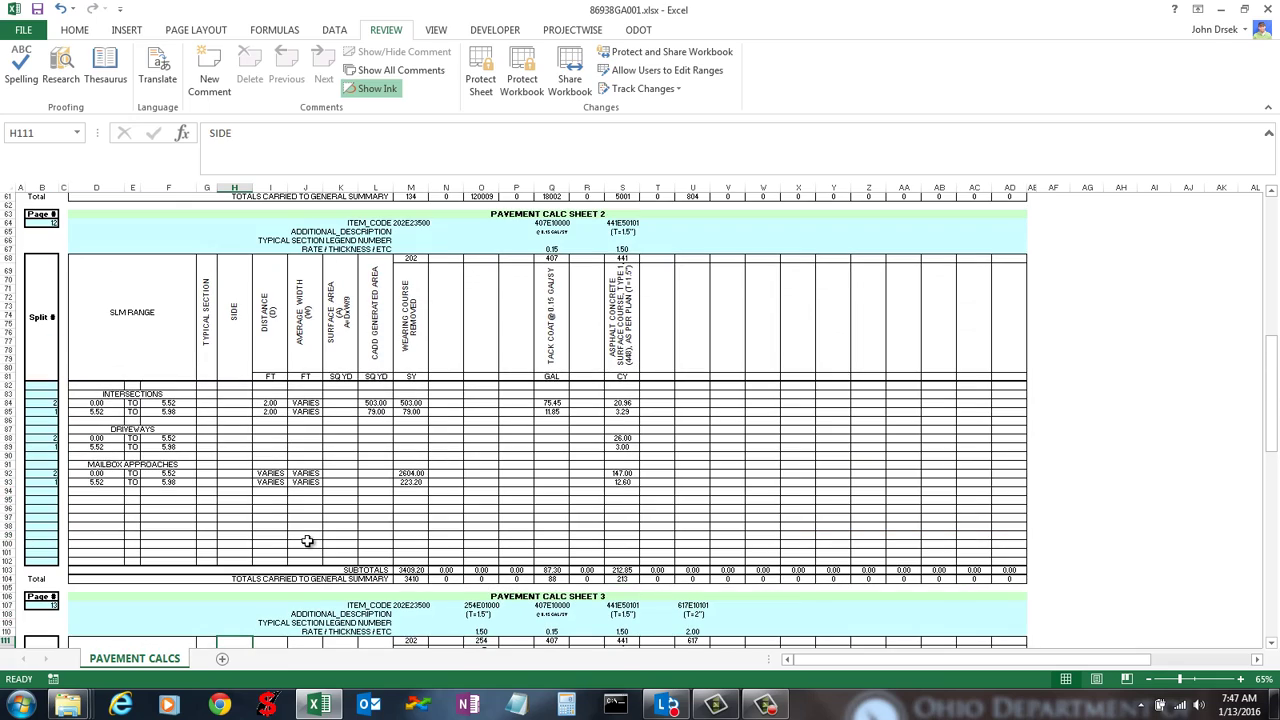
scroll(307, 541, up, 20)
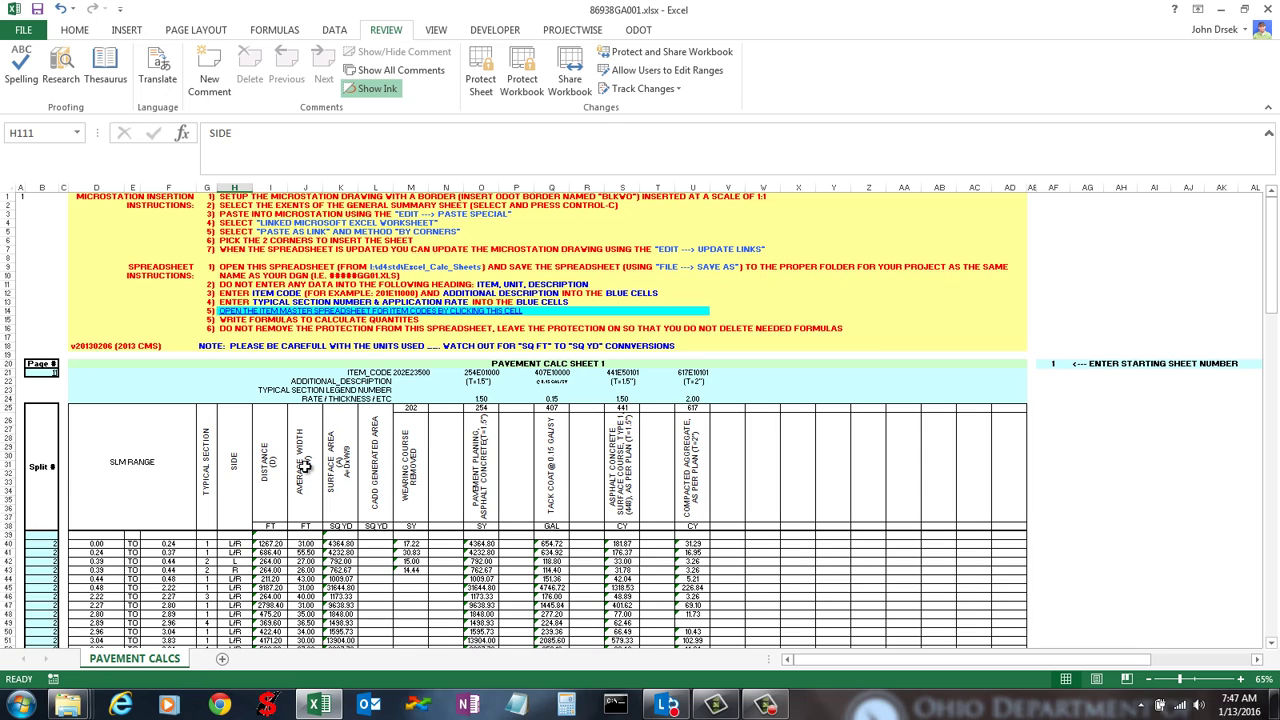
click(414, 444)
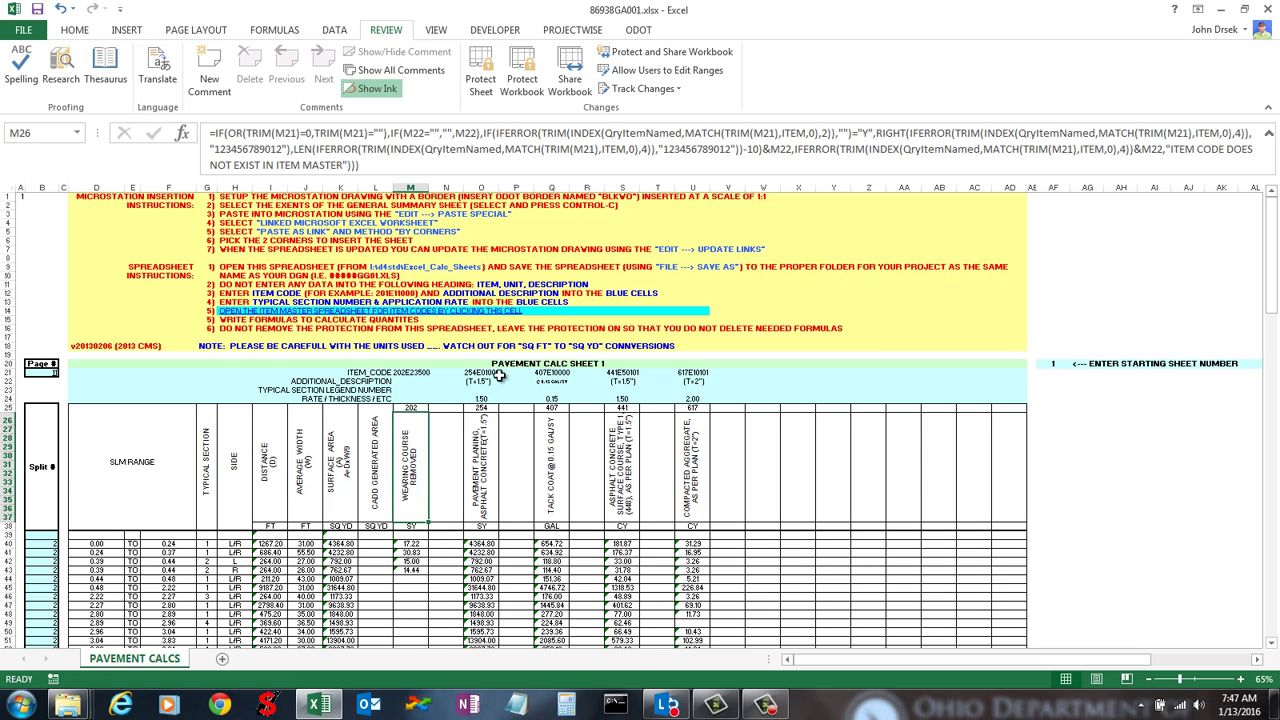
click(416, 409)
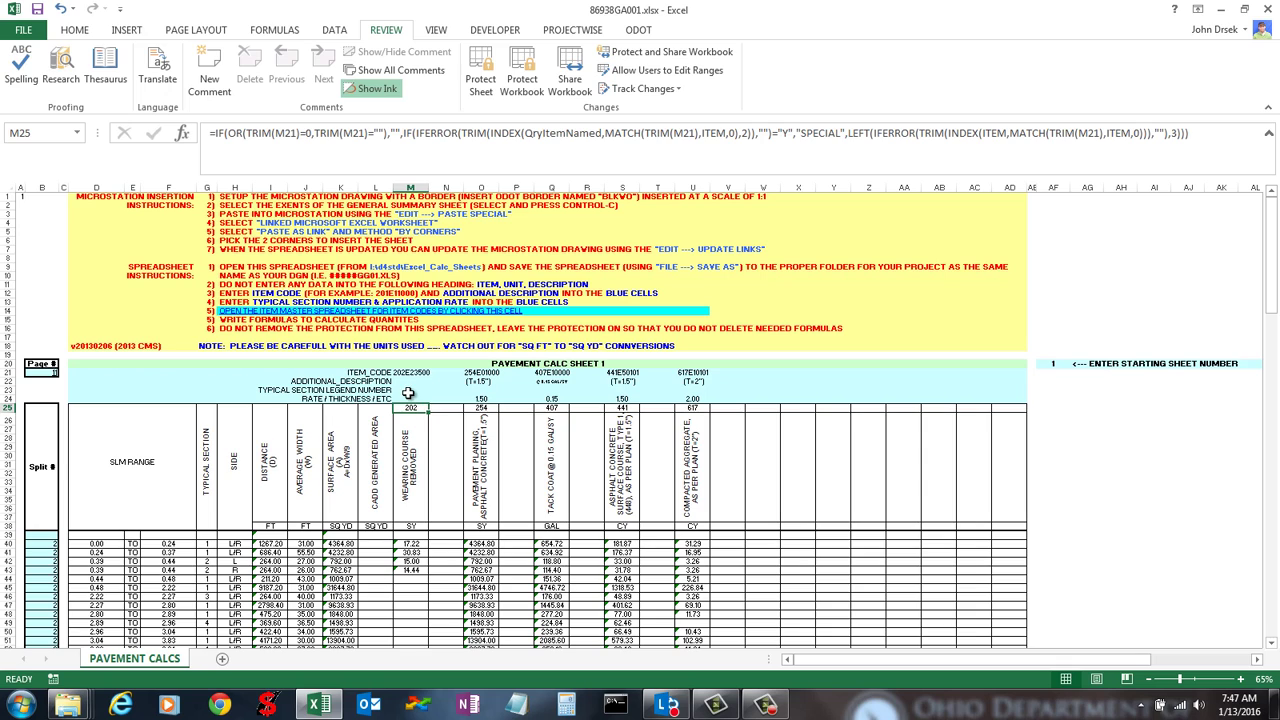
Highlight the named references QryItemNamed and ITEM in the item number formula in M25, leaving the formula unedited.
double_click(528, 133)
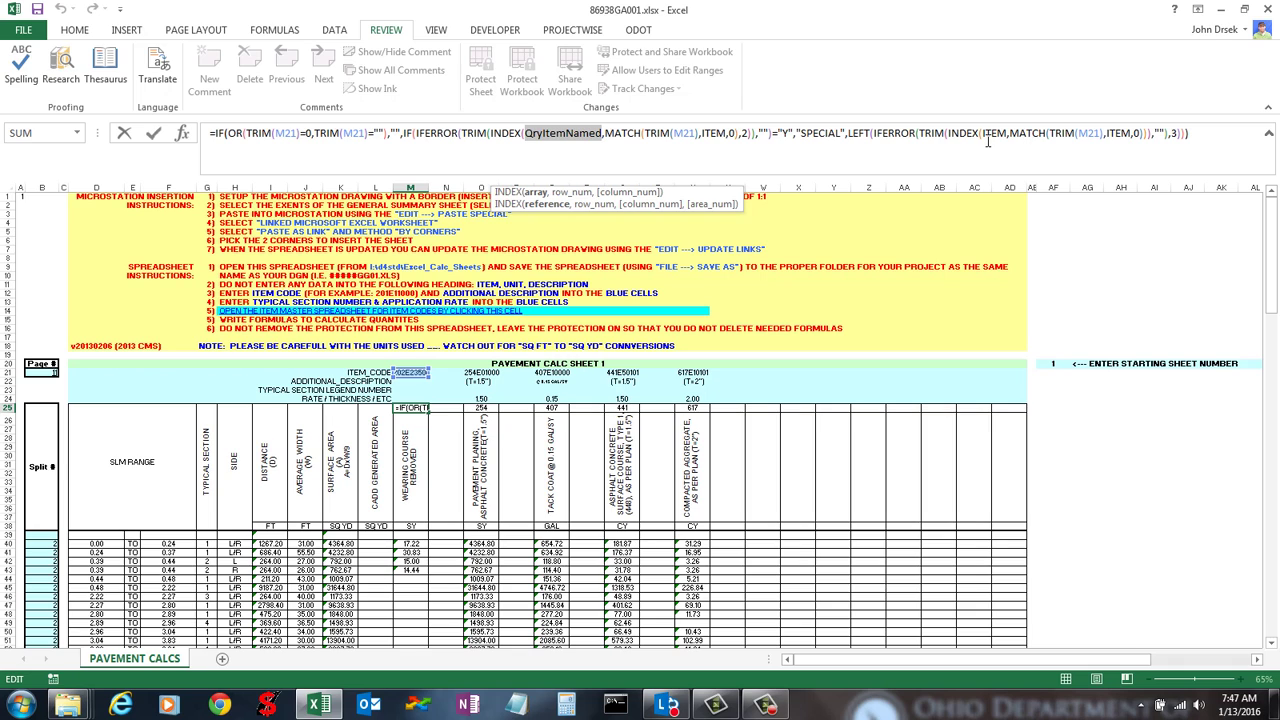
drag(983, 138, 1008, 136)
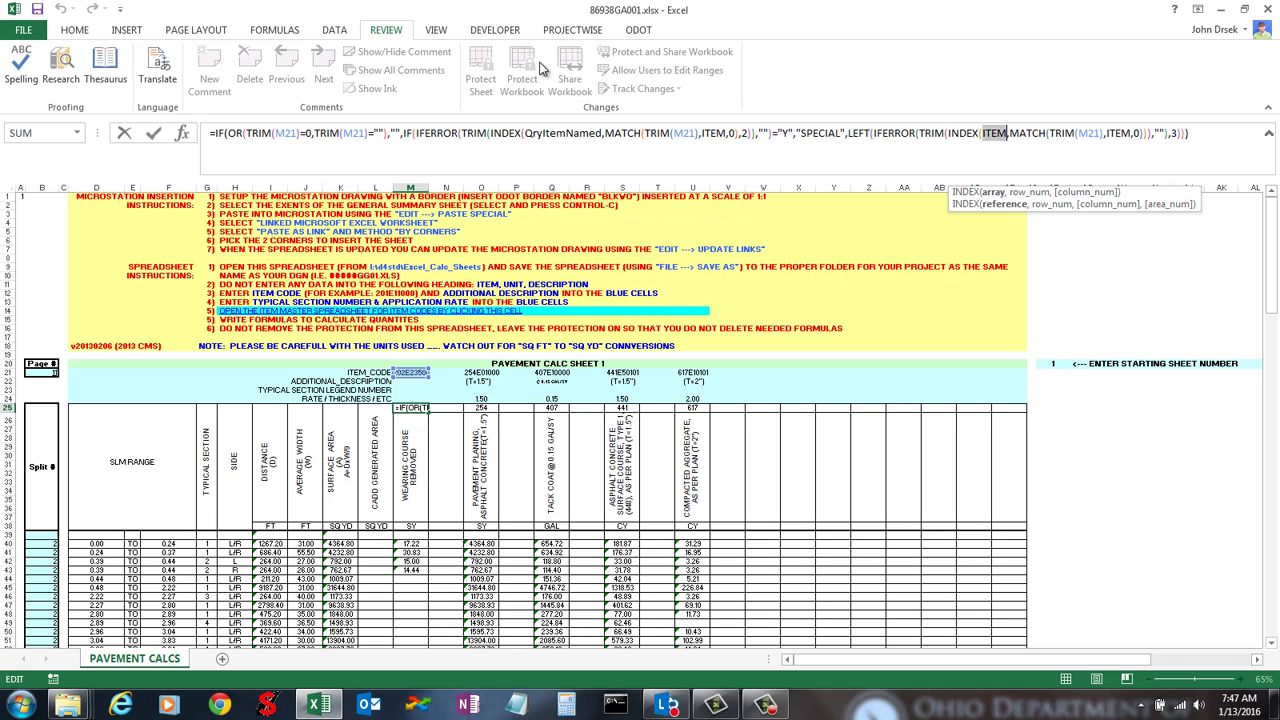
click(282, 32)
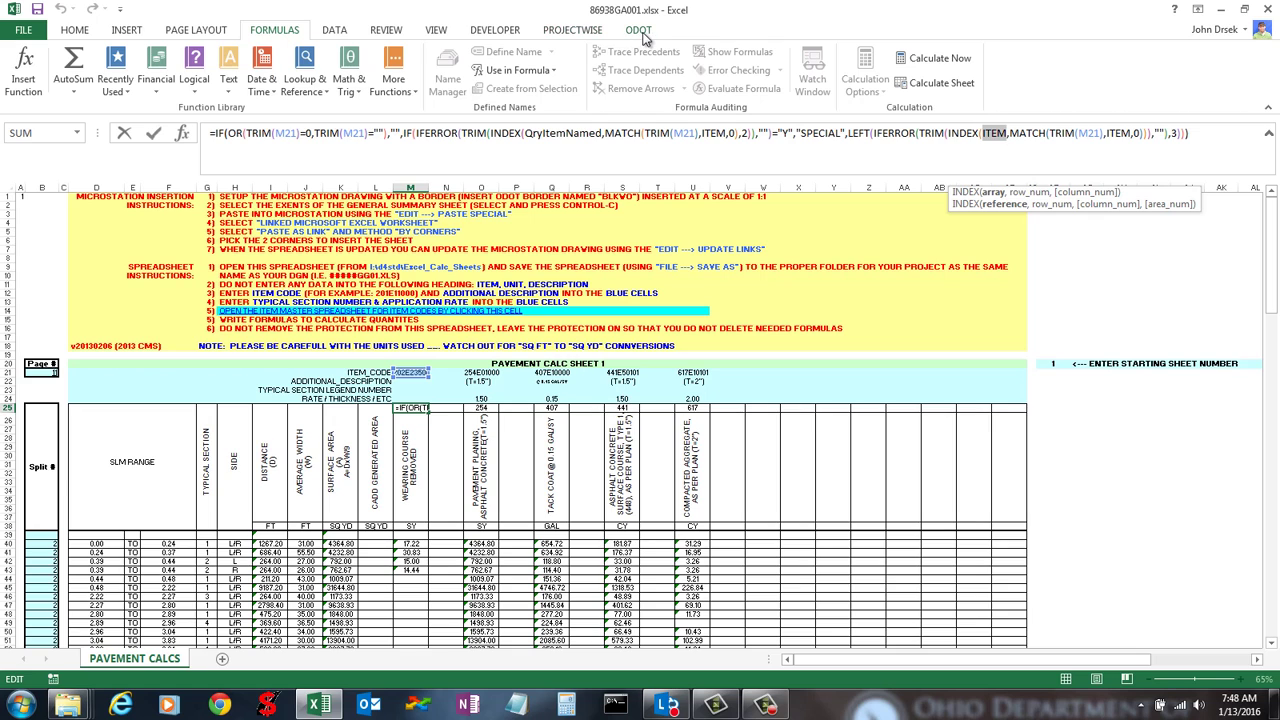
click(340, 31)
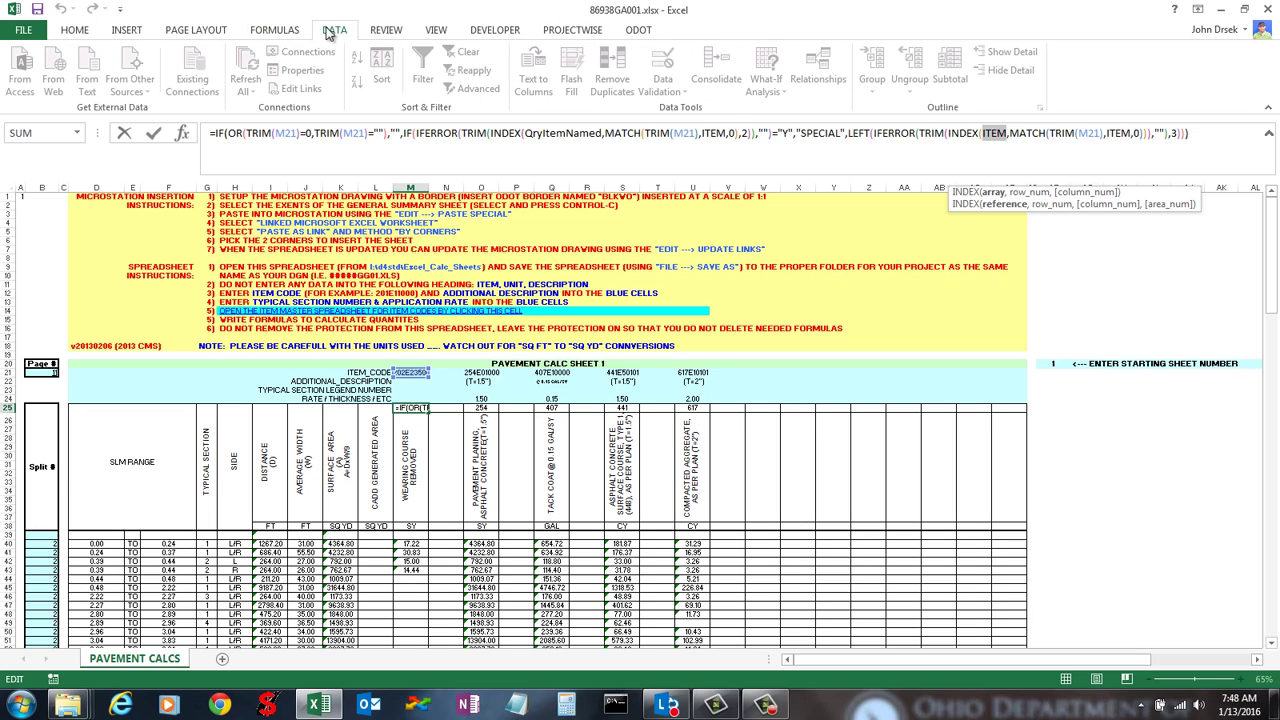
click(920, 523)
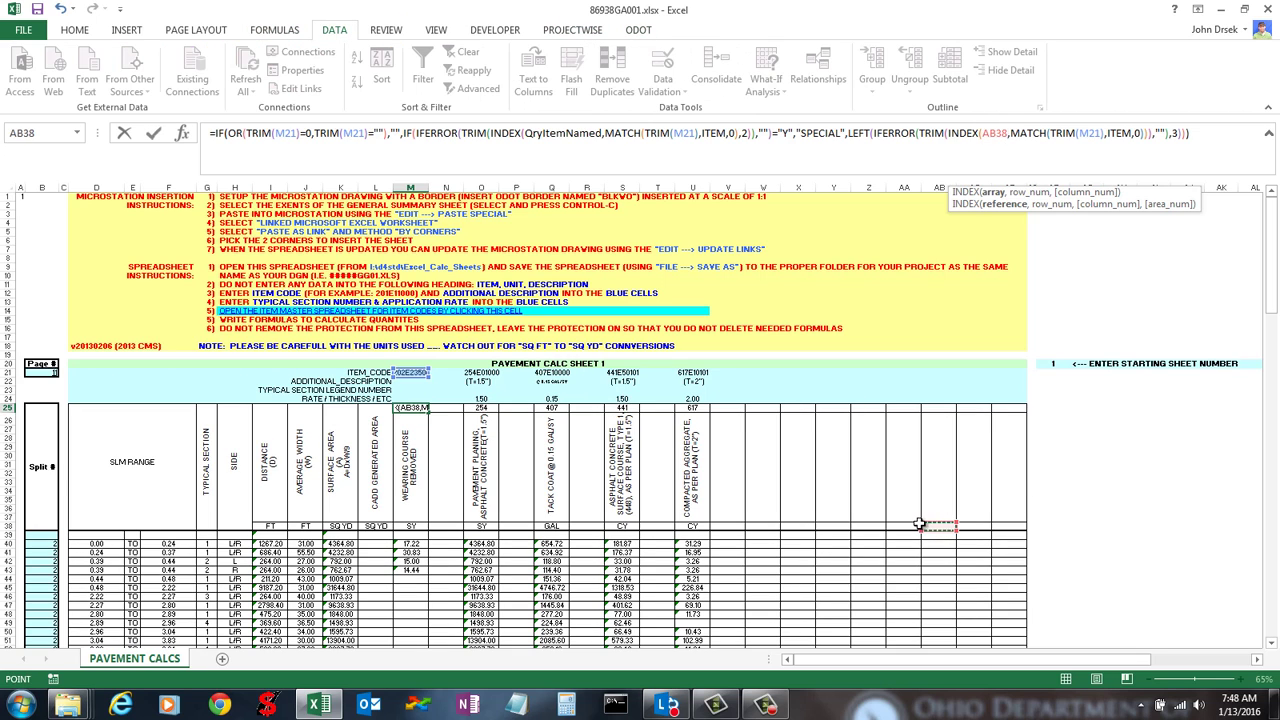
key(Escape)
Check the source of the workbook's external links, and close the link list without changing it.
click(902, 510)
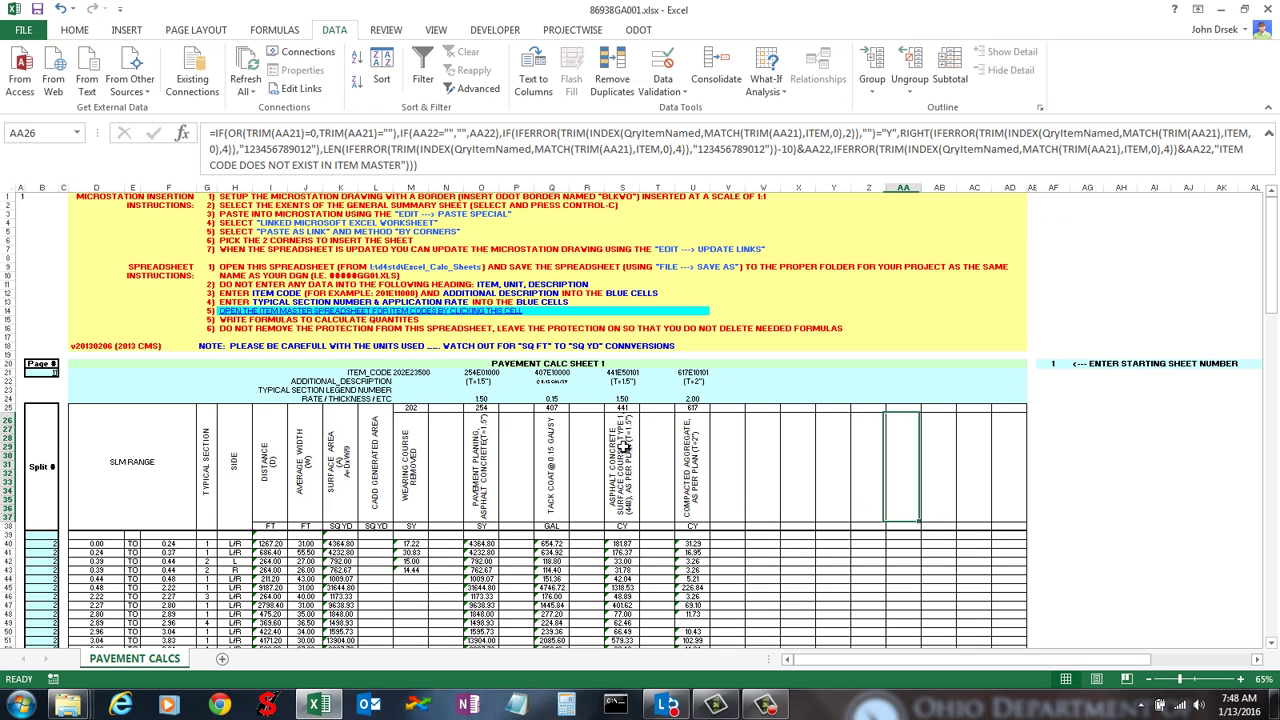
click(302, 52)
click(862, 196)
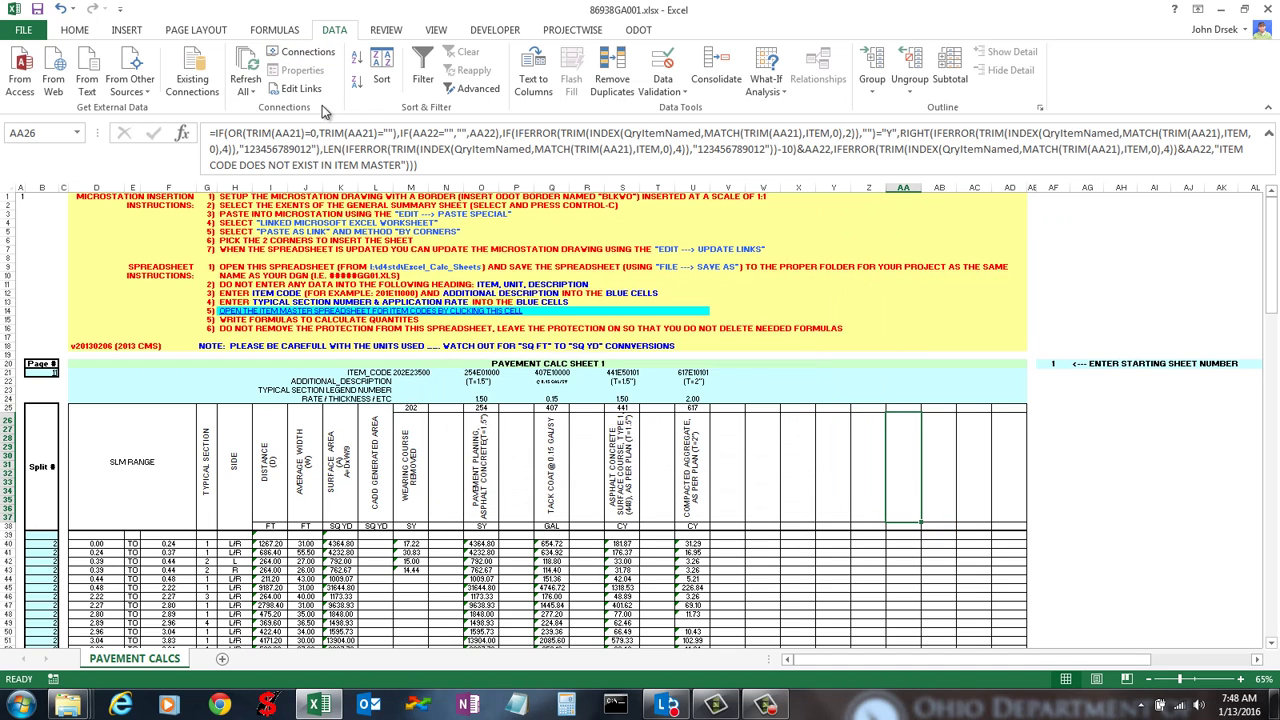
click(300, 88)
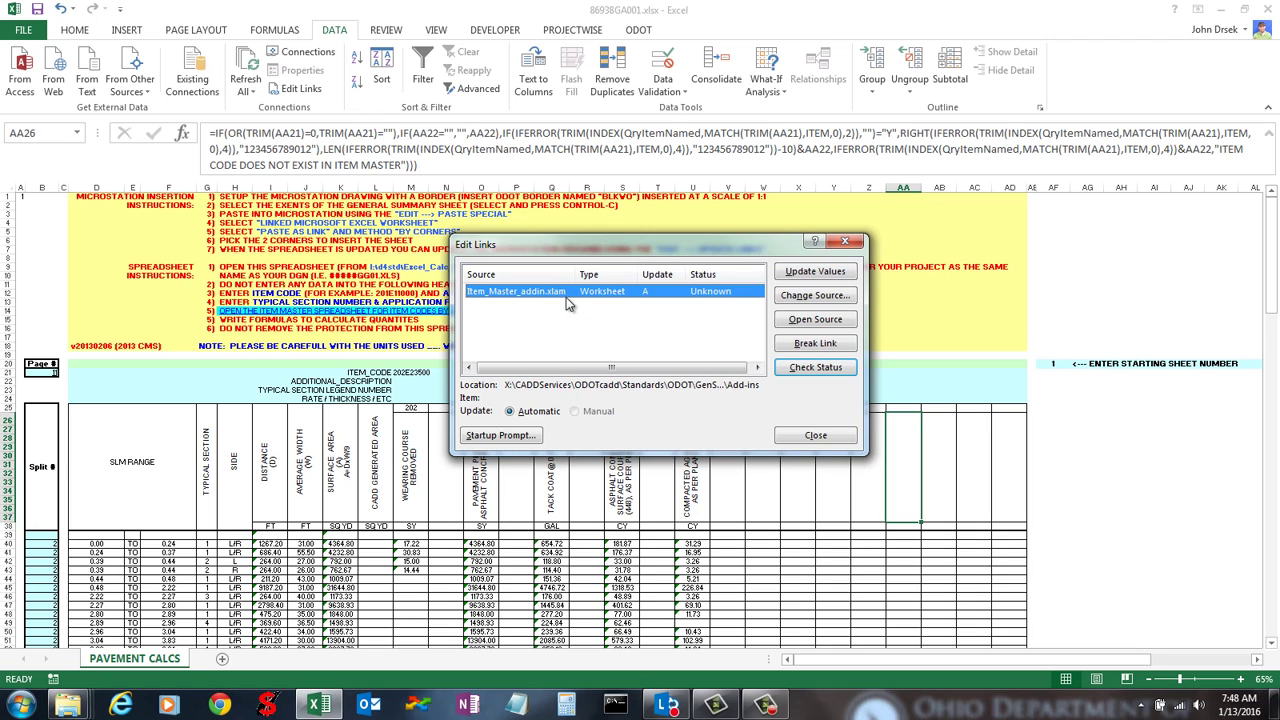
click(845, 241)
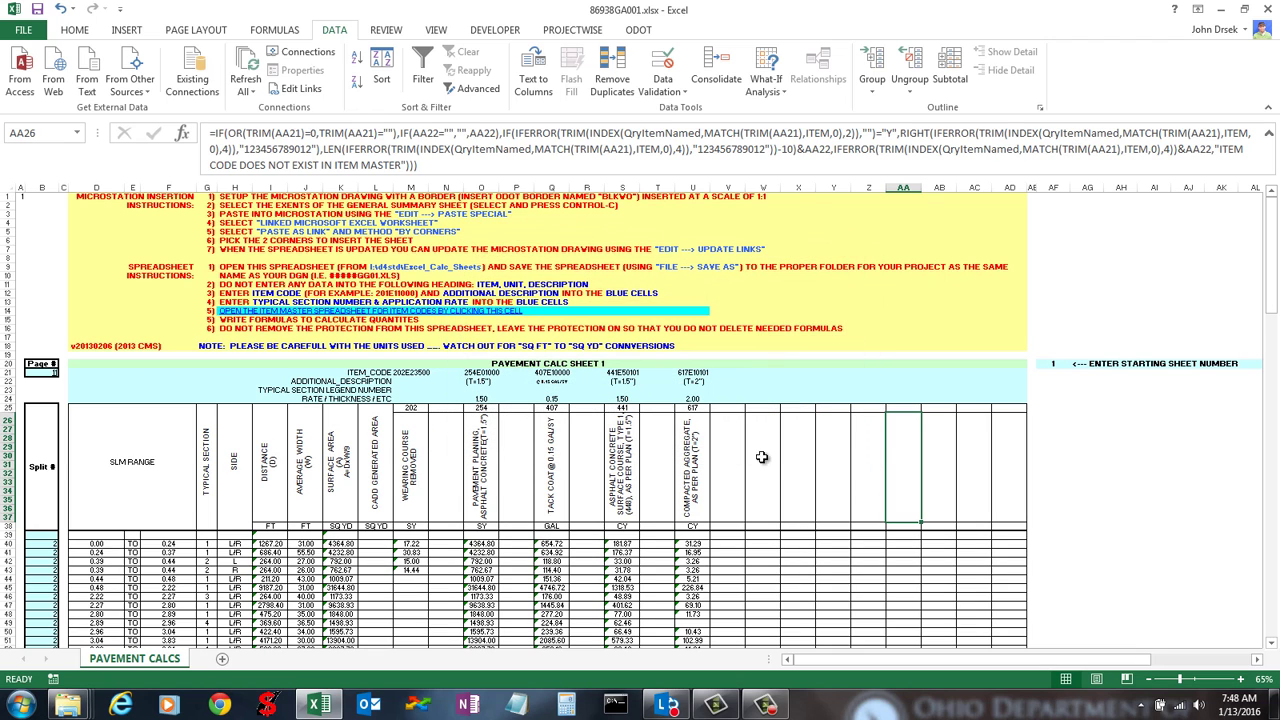
Inspect the lookup formulas for the item description in M26, the unit in M38 and the description in O26.
click(418, 448)
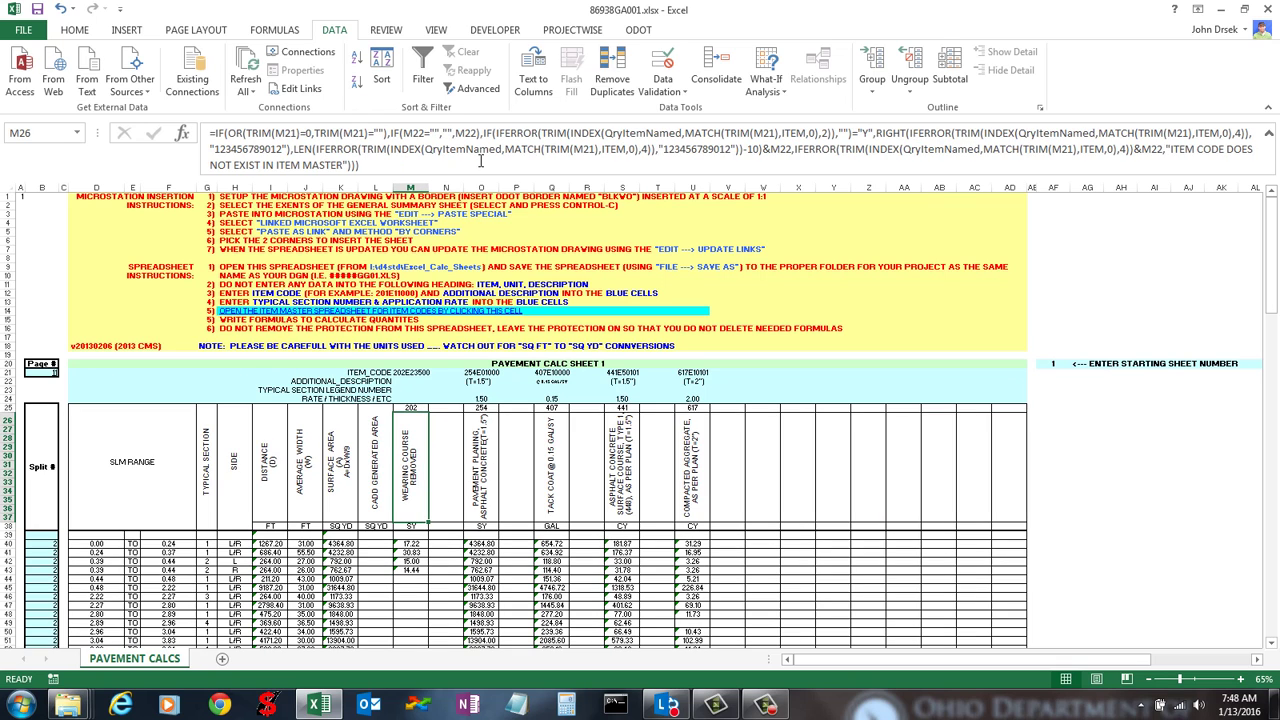
click(407, 163)
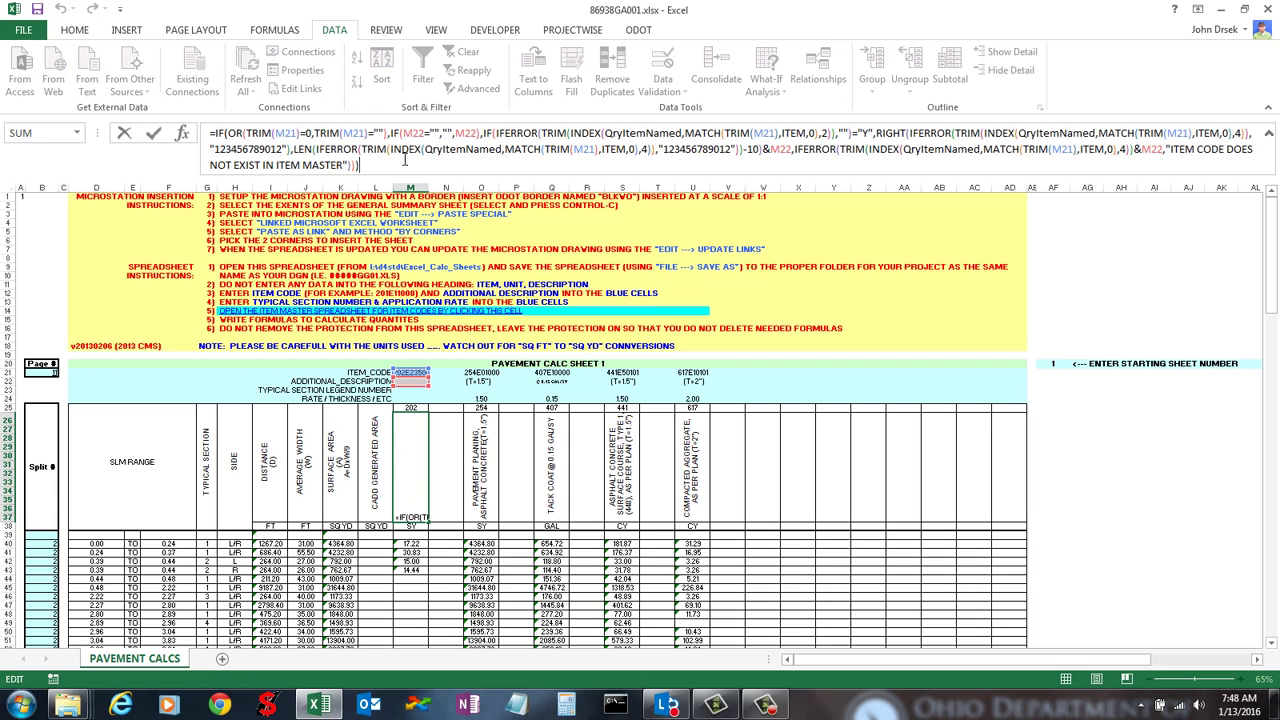
key(Escape)
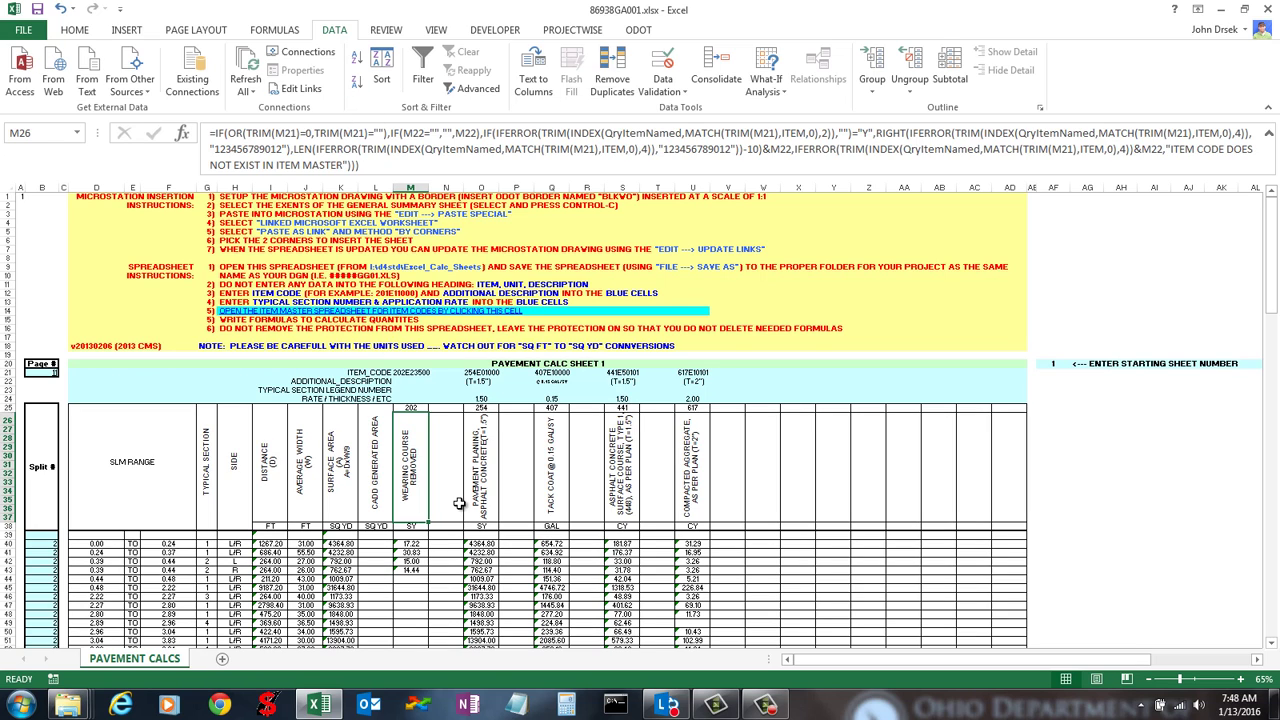
key(Down)
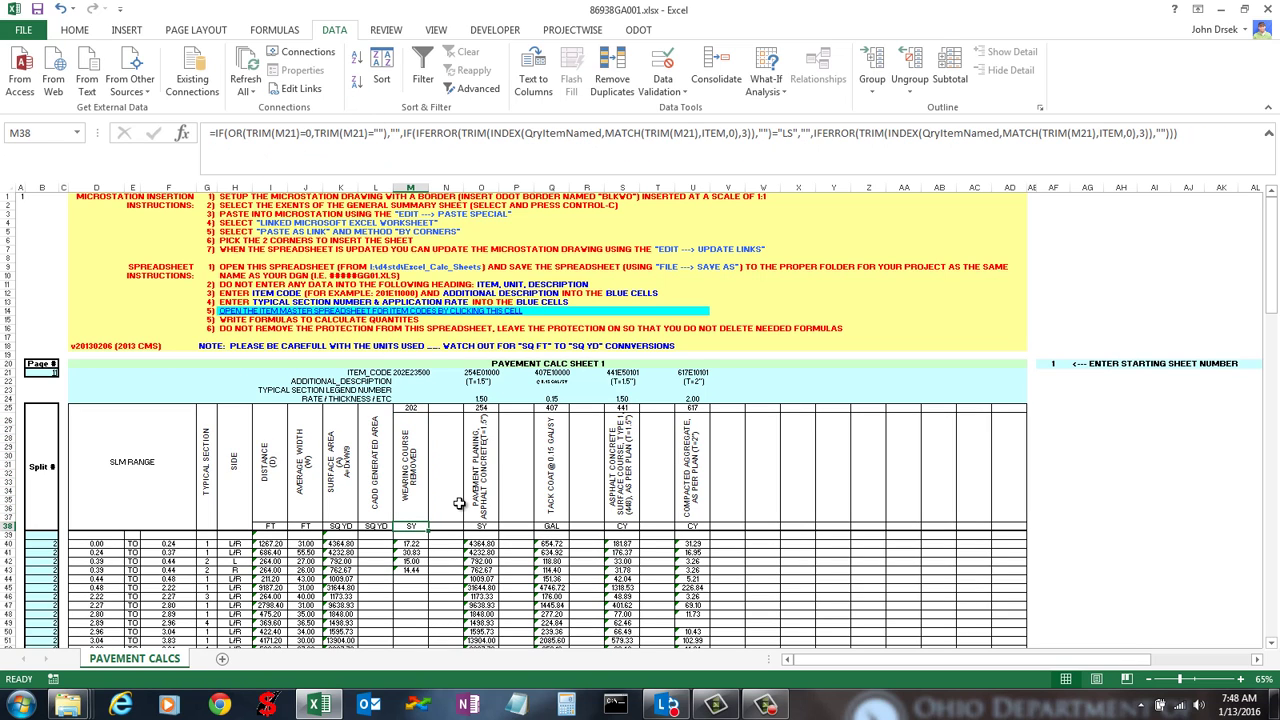
key(Up)
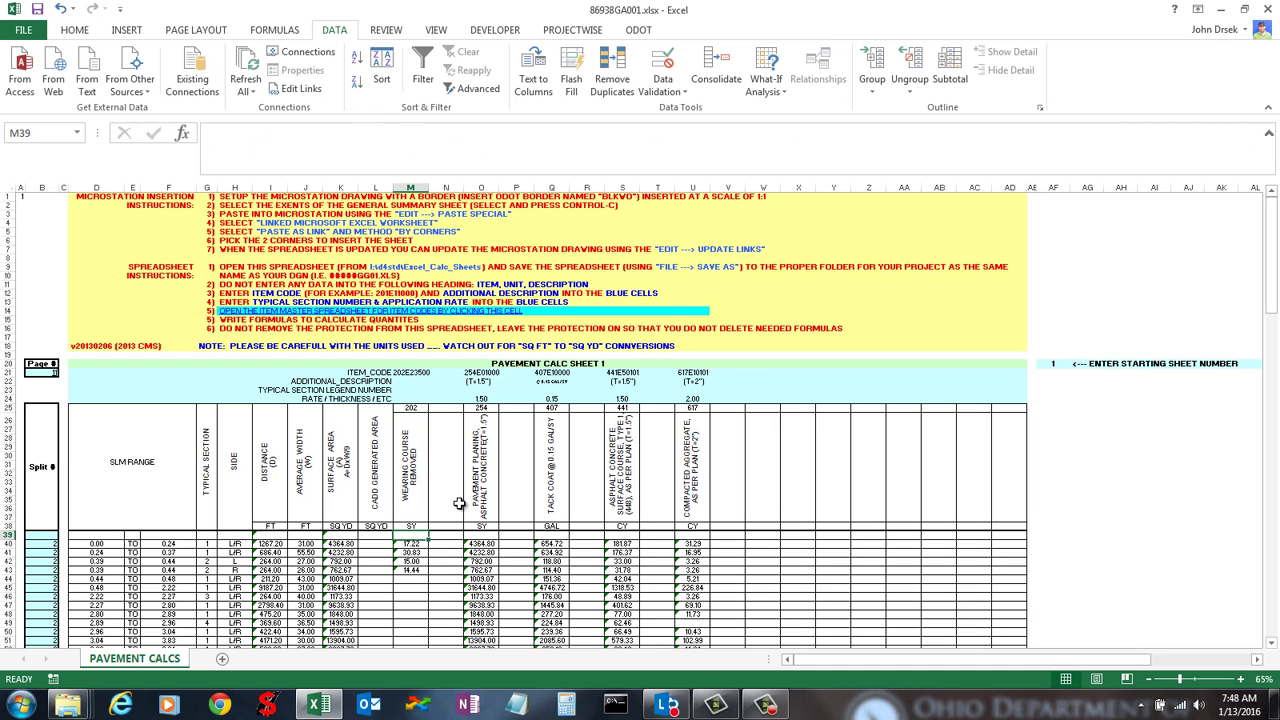
key(Right)
key(Up)
key(Right)
key(Down)
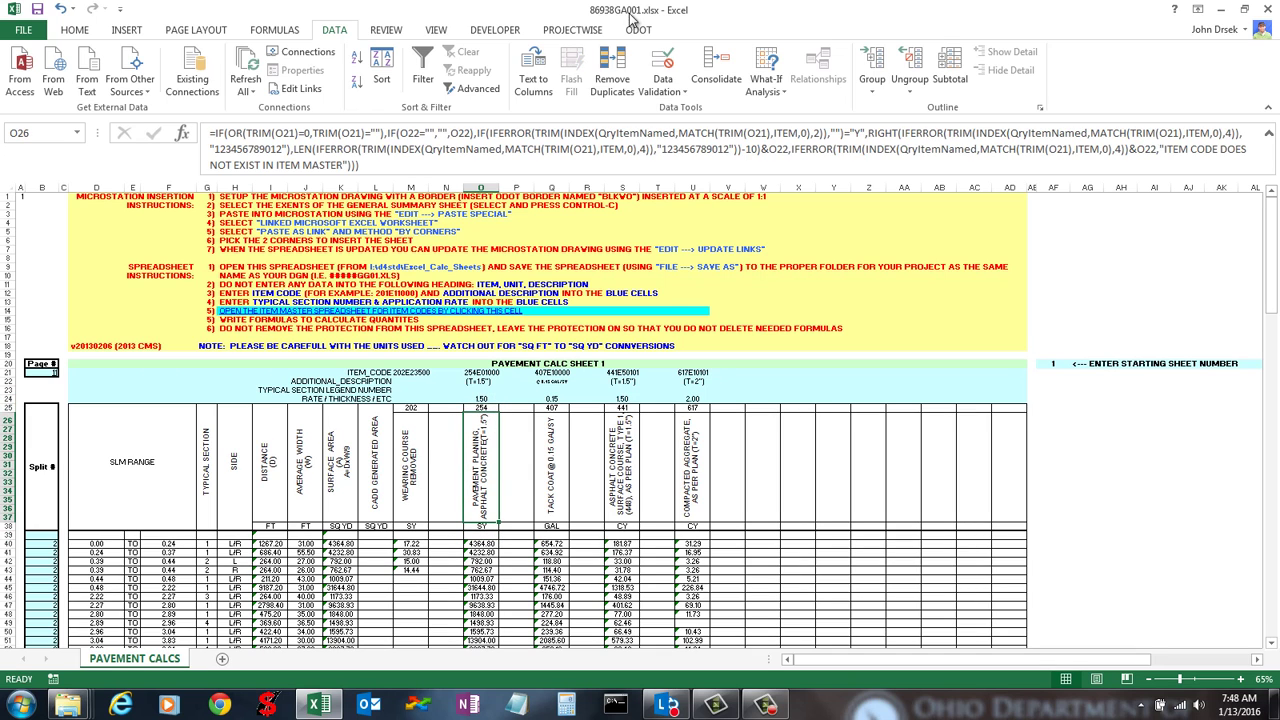
Bring up the ODOT Item Master tools and inspect the description formulas in V26 and U26.
click(640, 30)
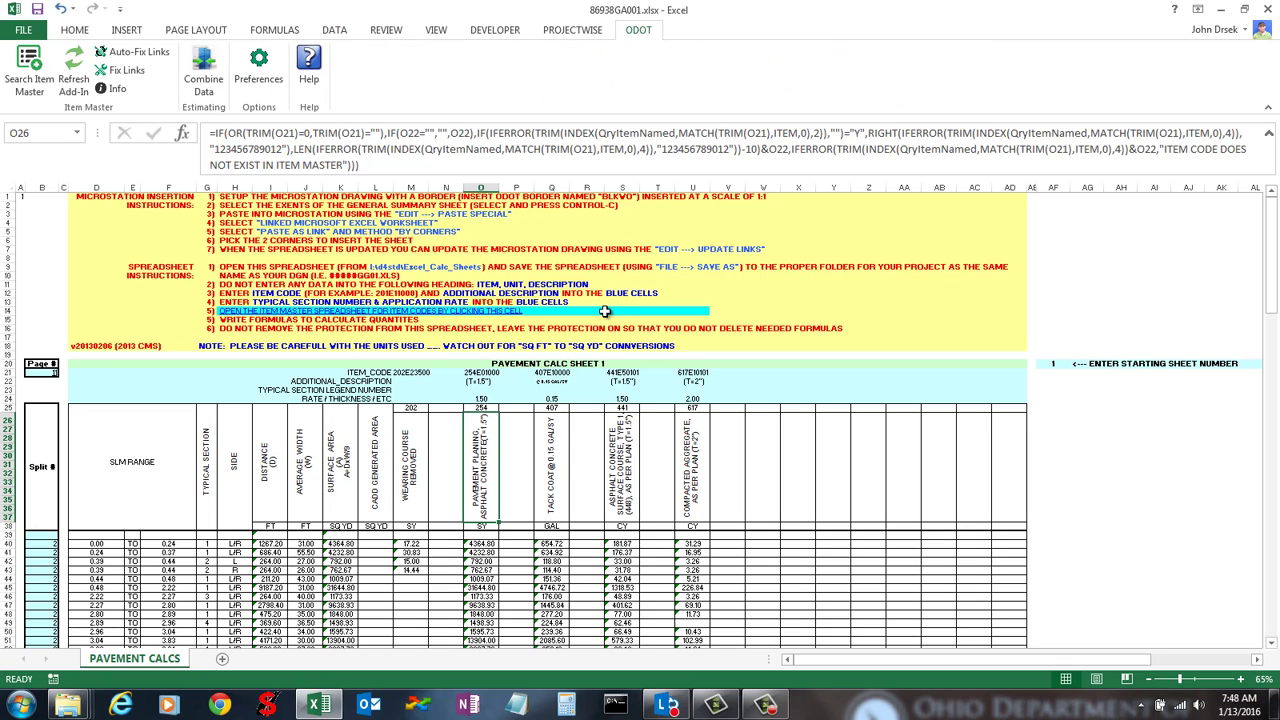
click(630, 458)
click(757, 445)
click(722, 462)
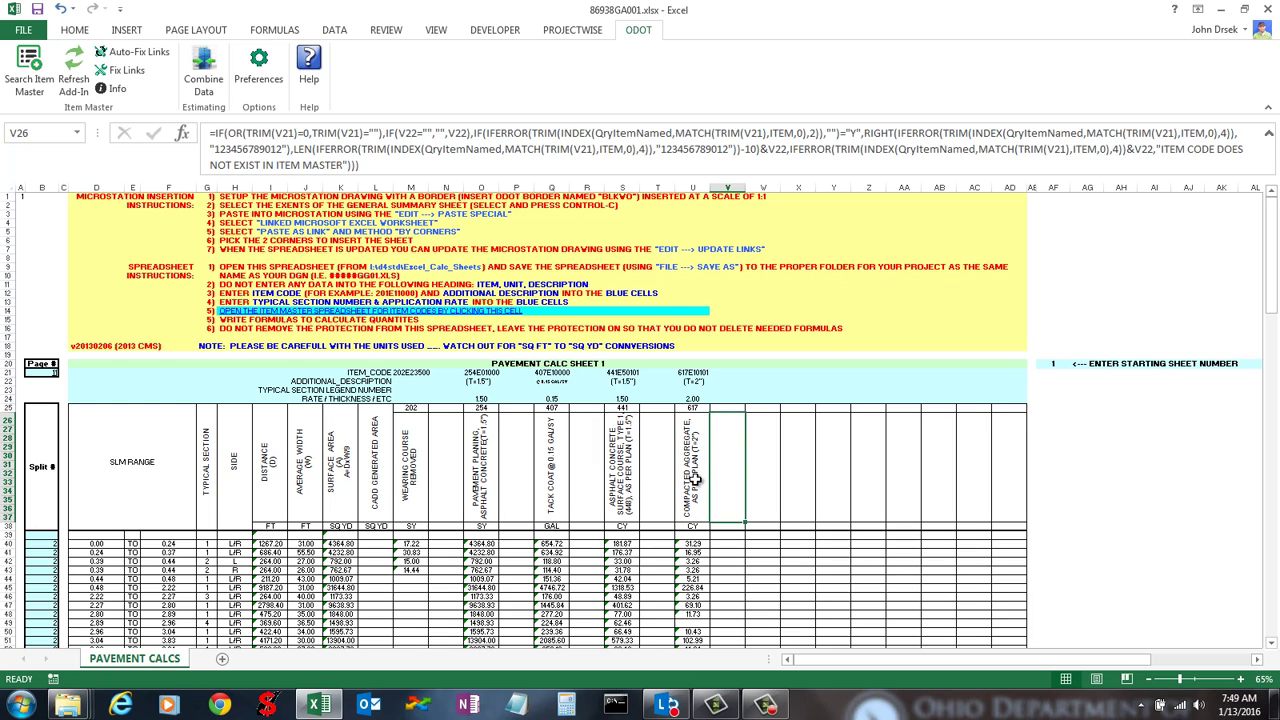
click(695, 480)
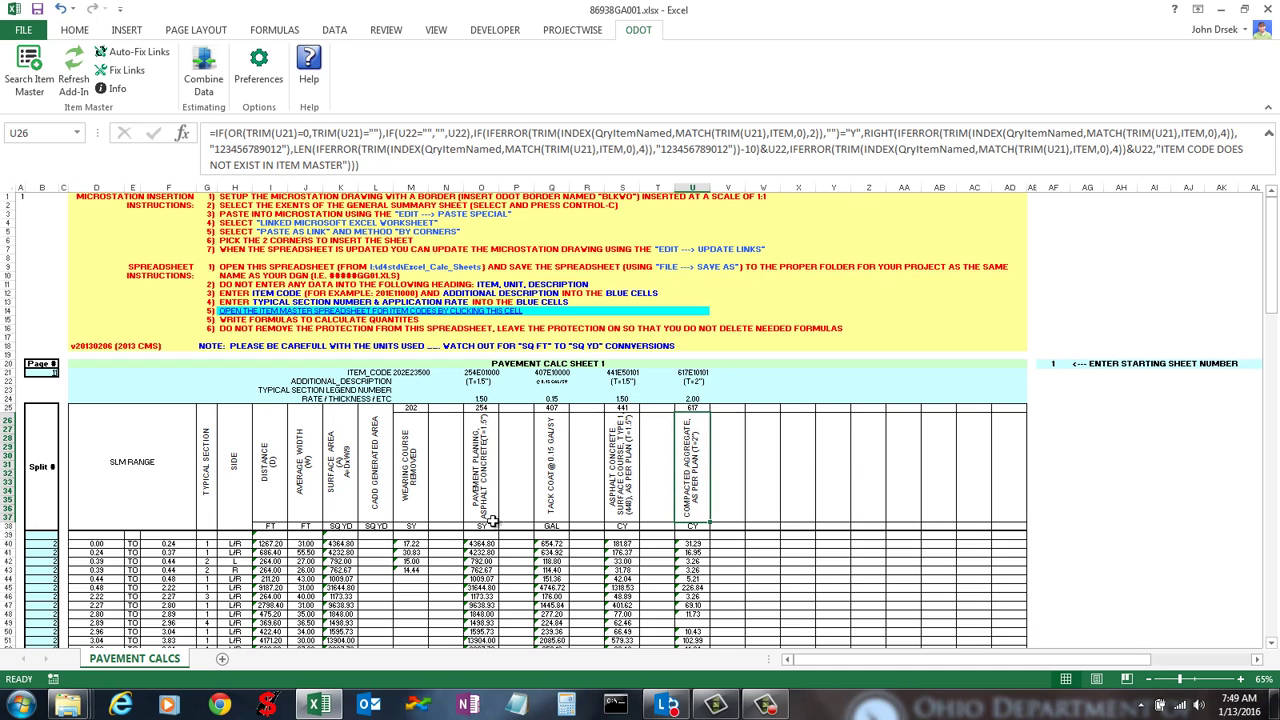
click(845, 177)
Compare the description formulas from S26 to W26, covering both filled and empty item columns of Pavement Calc Sheet 1.
click(628, 470)
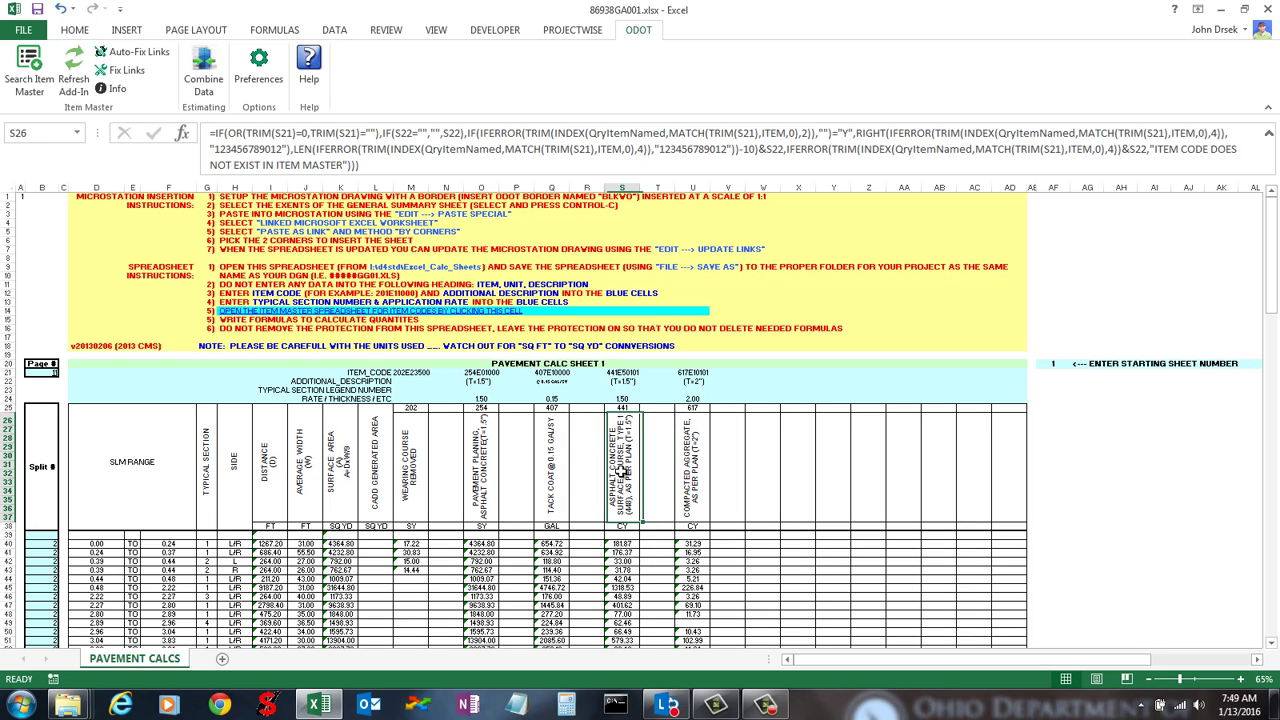
key(Right)
key(Right)
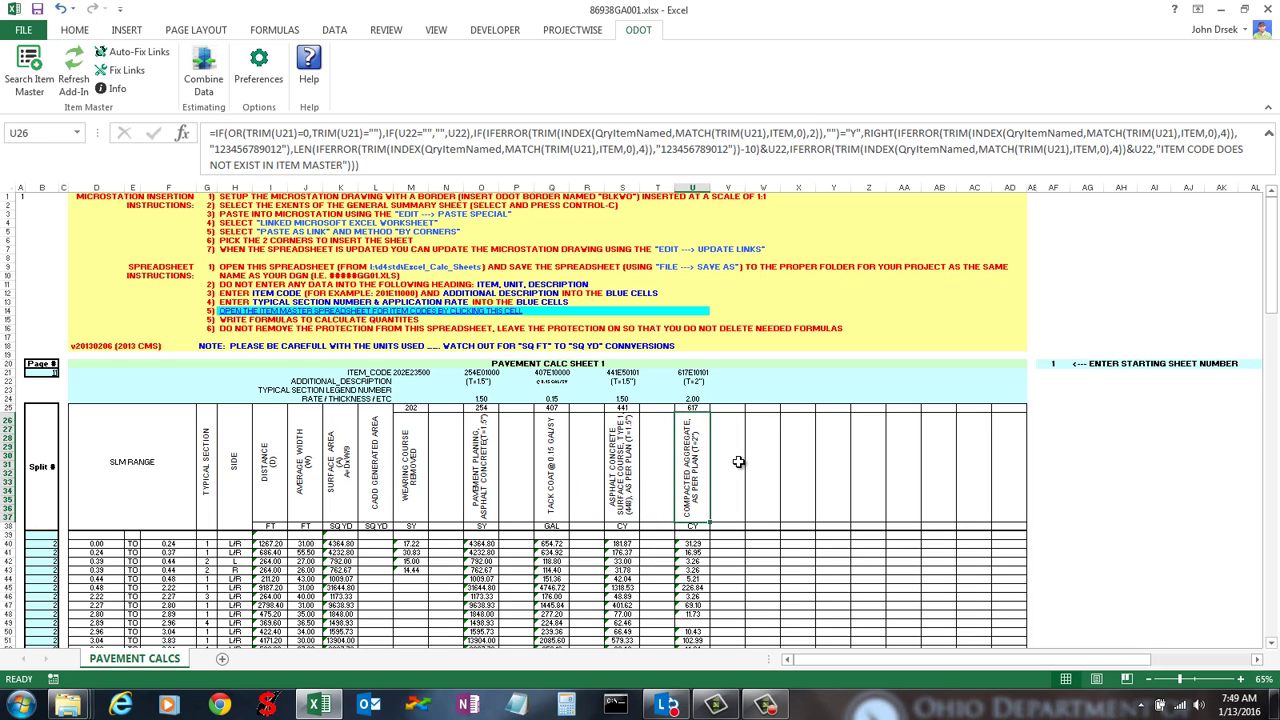
key(Right)
key(Right)
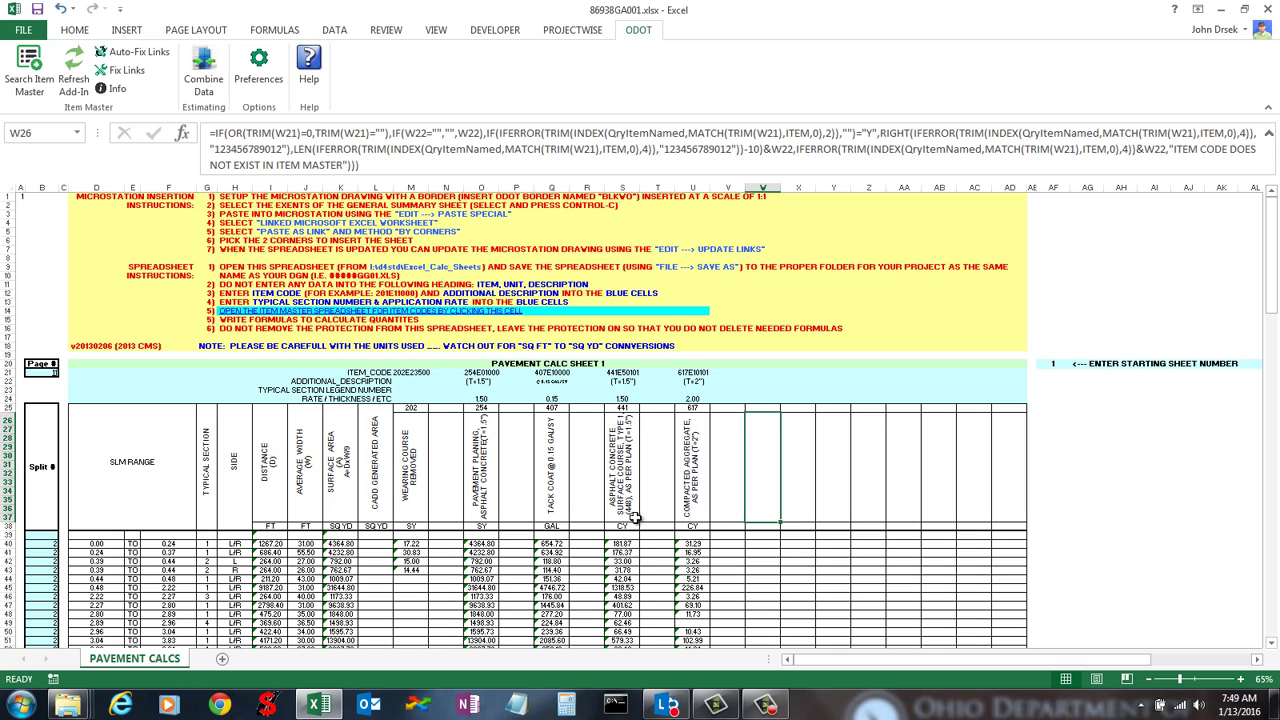
click(672, 497)
click(738, 481)
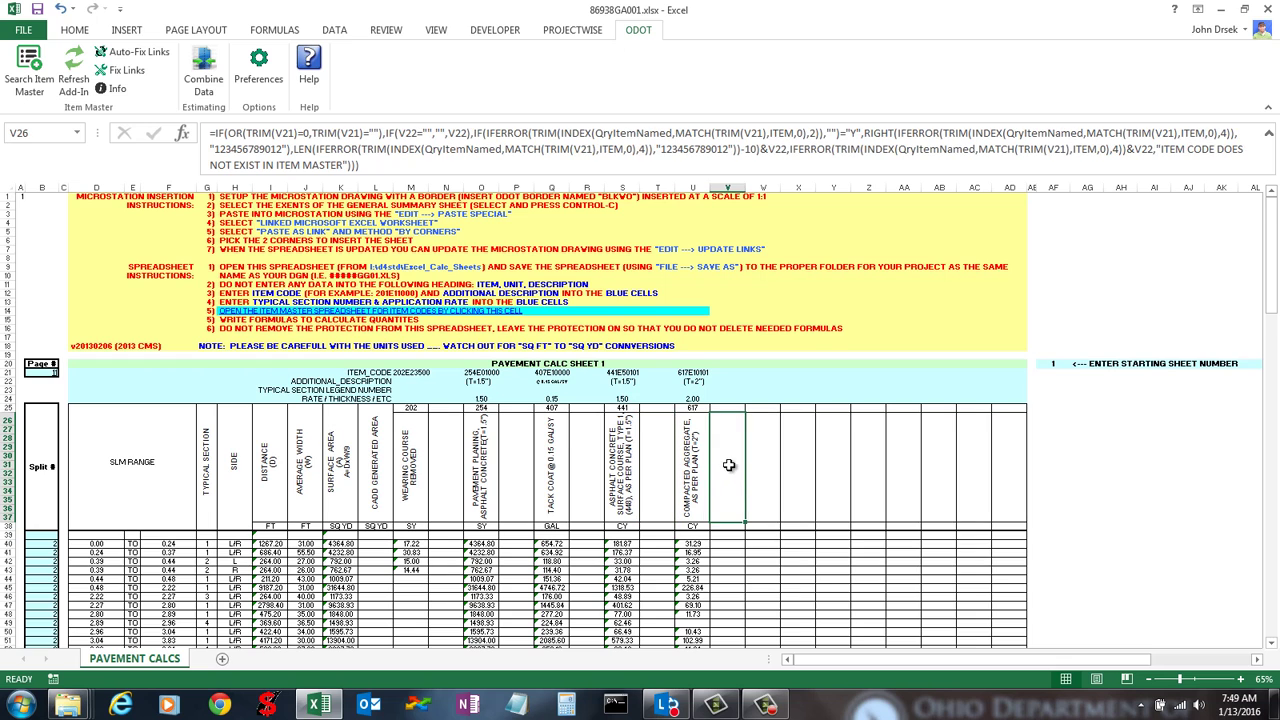
scroll(738, 481, down, 2)
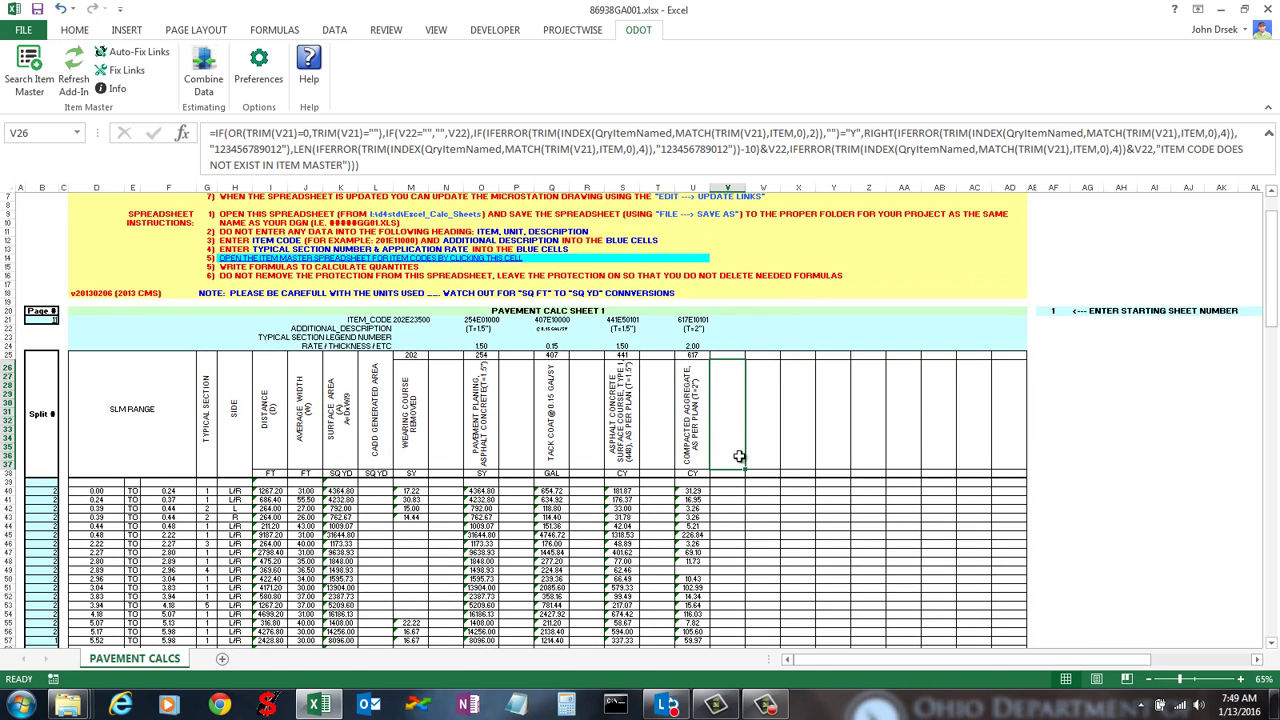